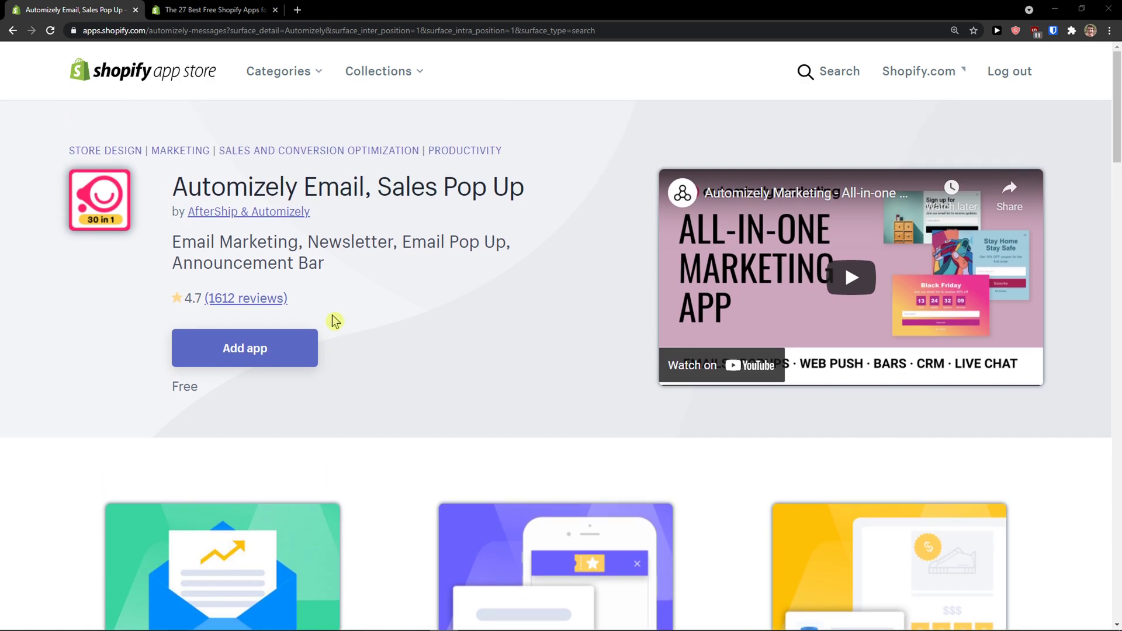
Step: Add the Automizely Email, Sales Pop Ups app and approve its installation on the store
click(268, 347)
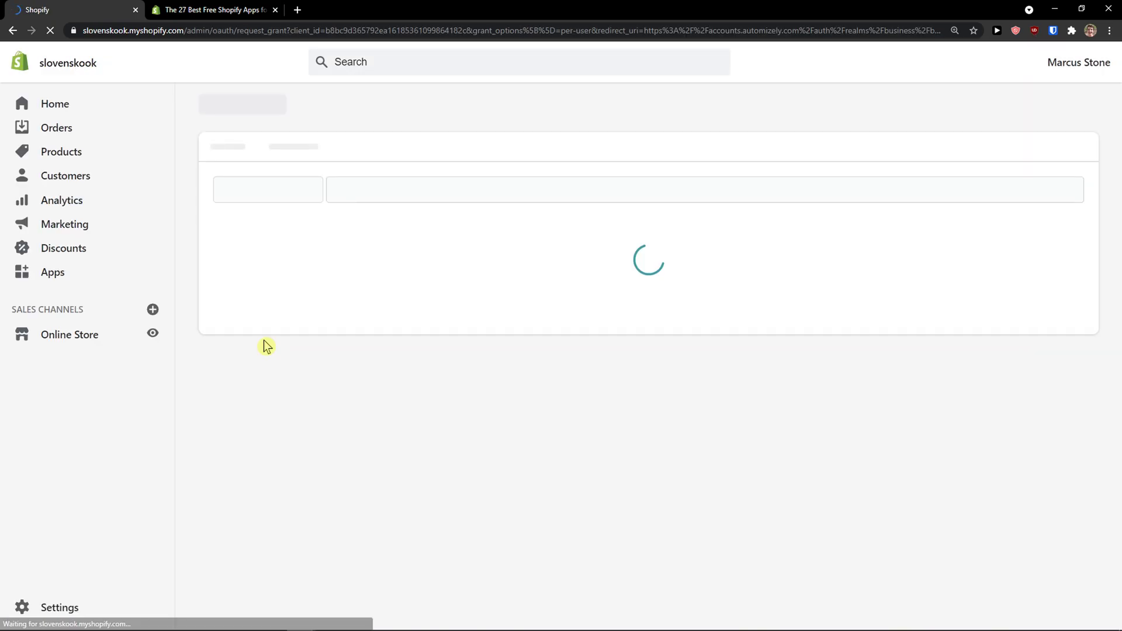
scroll(268, 346, down, 6)
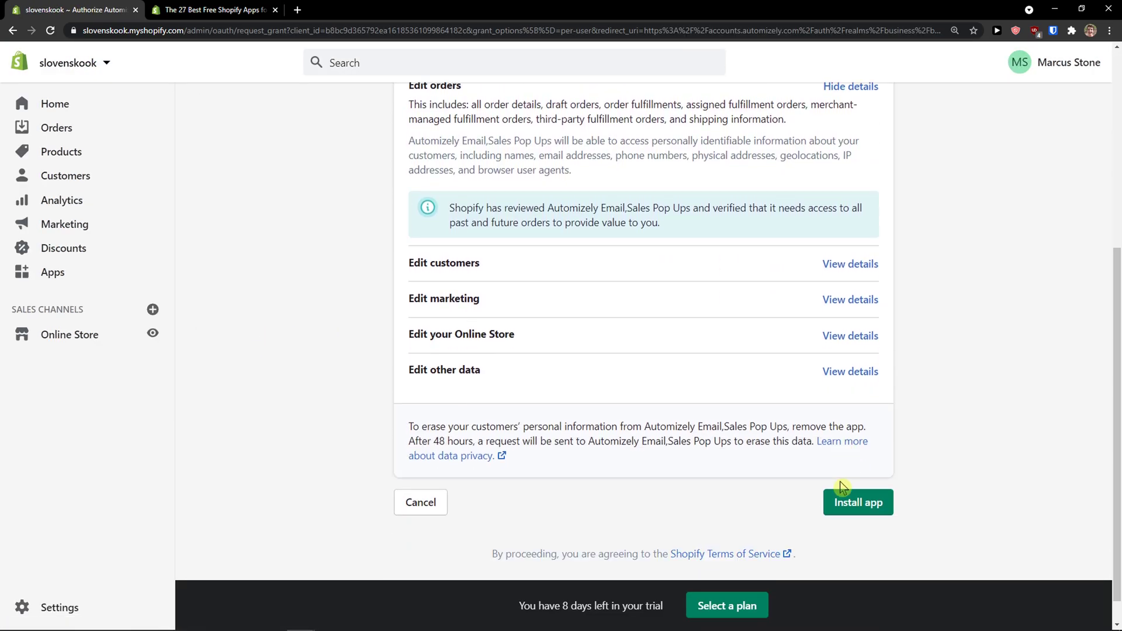
click(858, 472)
scroll(761, 482, up, 4)
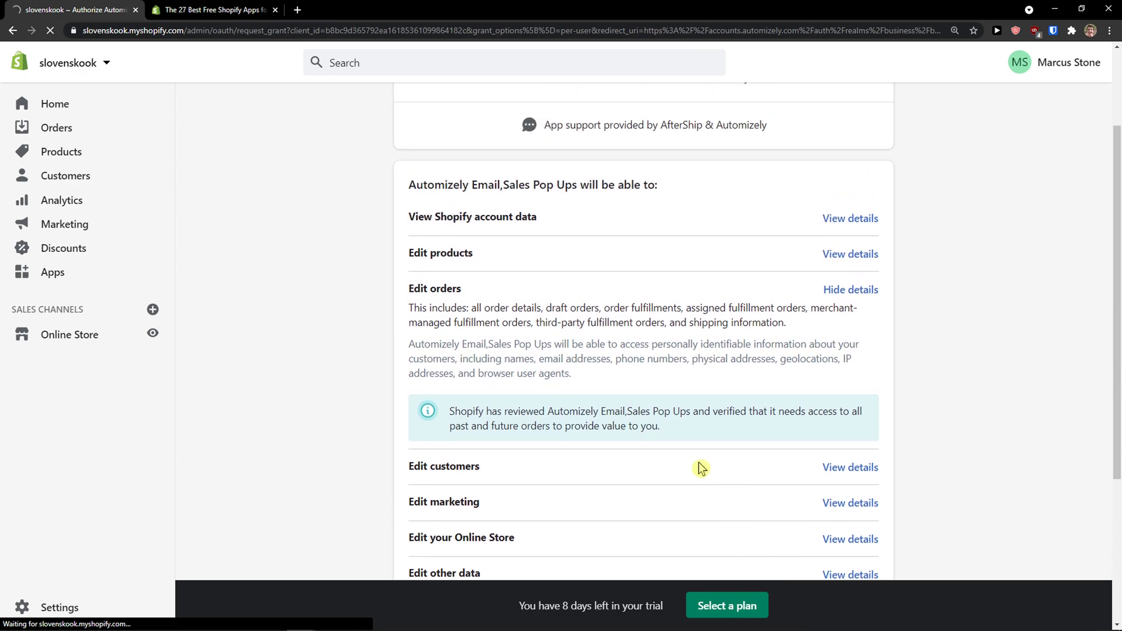
scroll(628, 447, down, 1)
scroll(619, 435, up, 4)
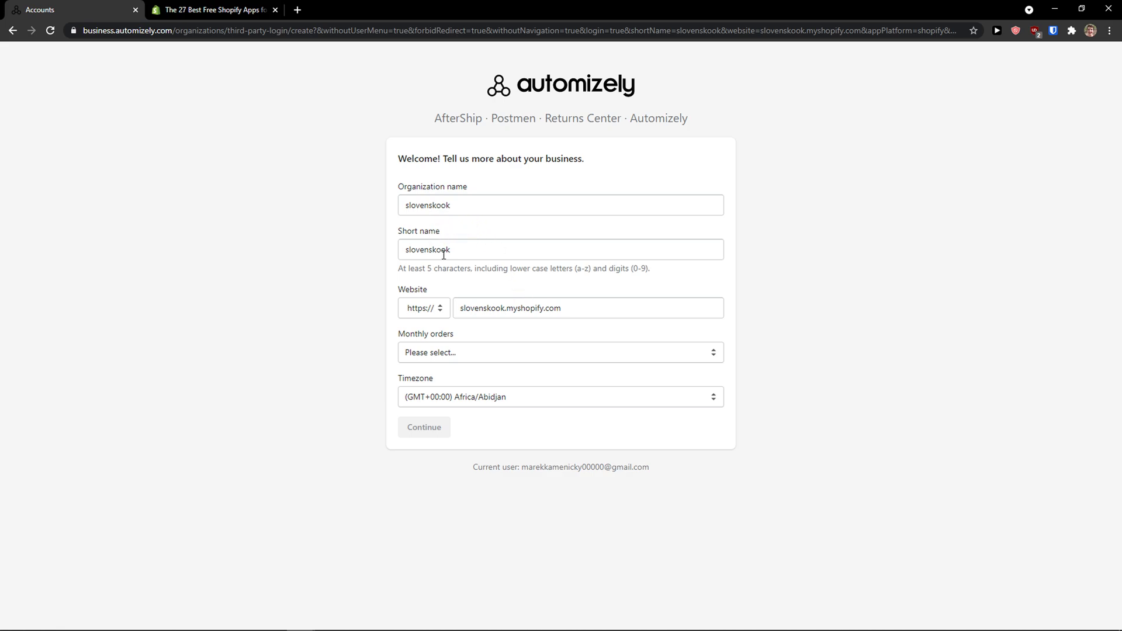
Step: Set monthly orders to 'Less than 1,000' and submit the business details
click(488, 351)
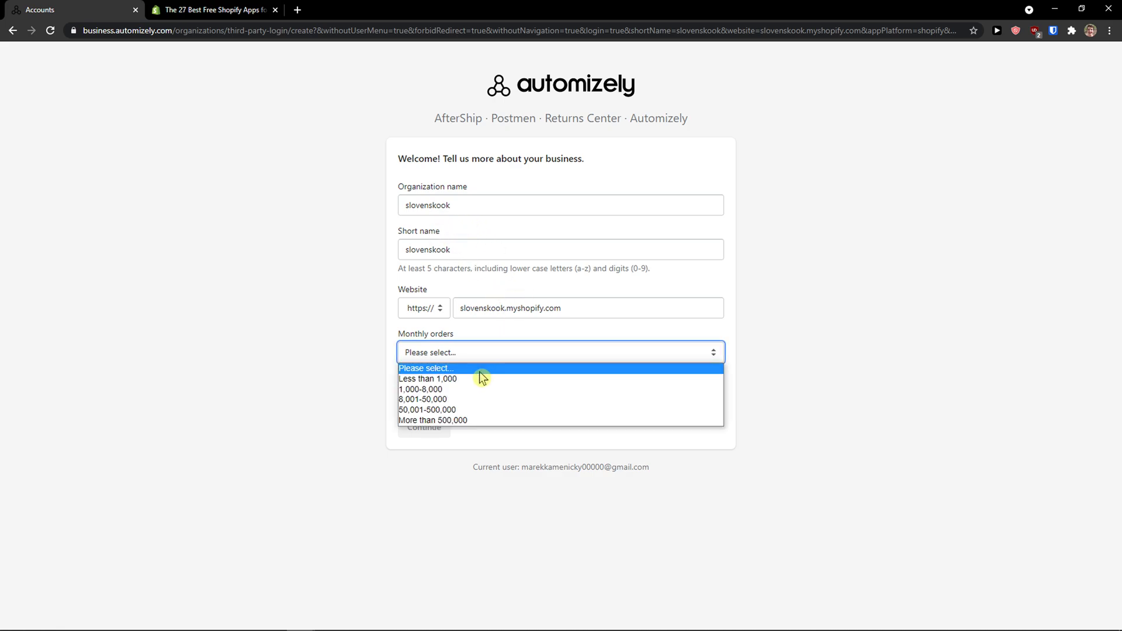
click(481, 379)
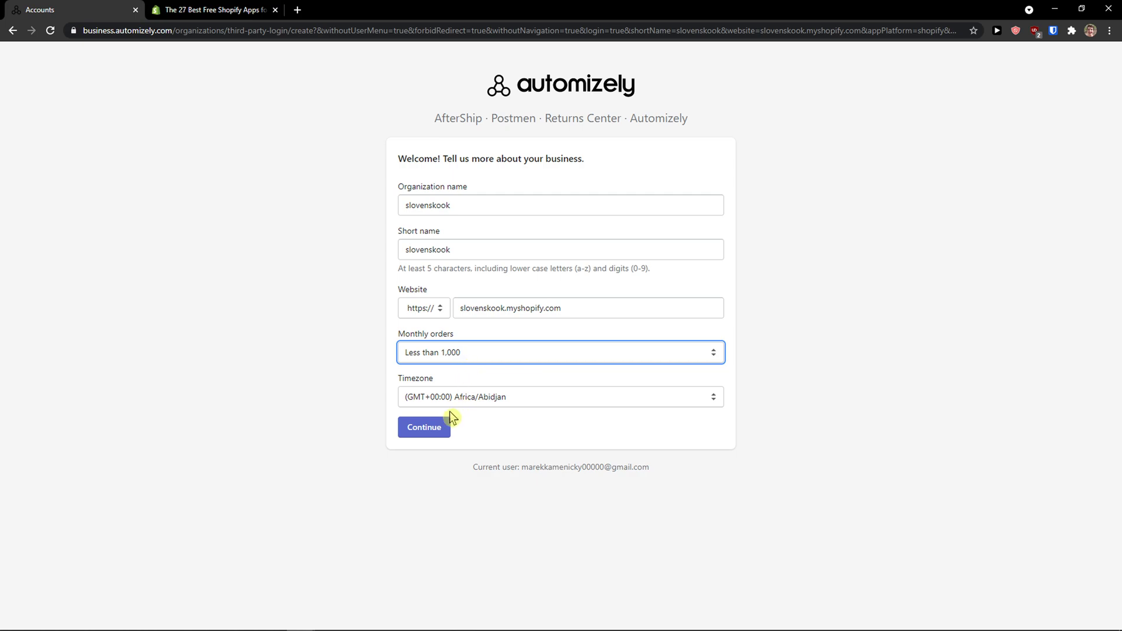
click(431, 426)
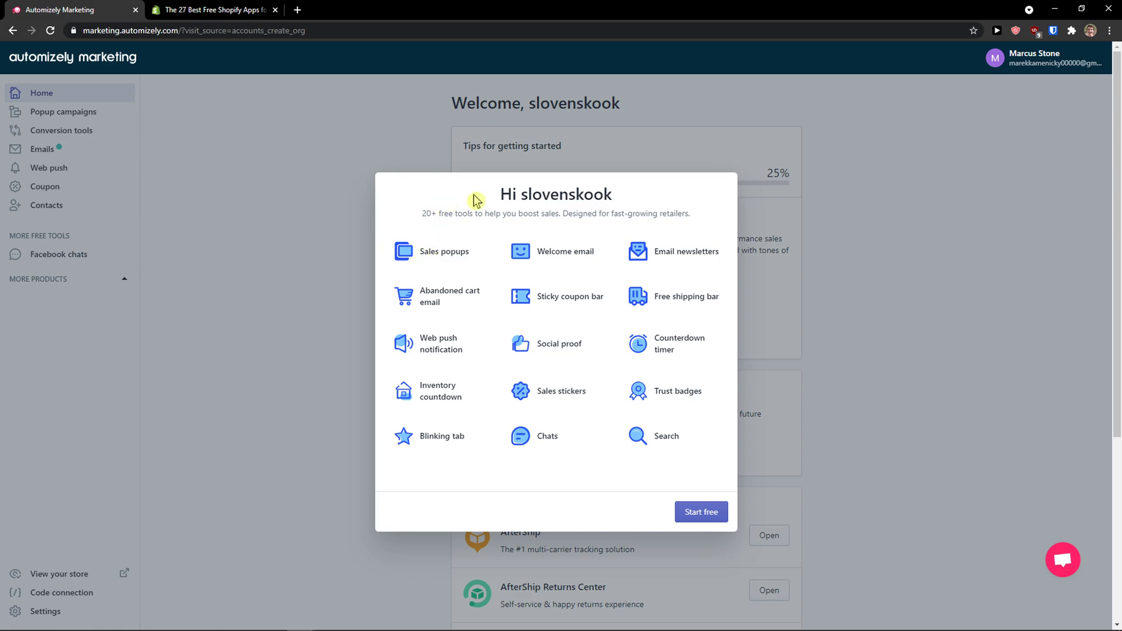
drag(470, 201, 657, 211)
drag(403, 218, 646, 226)
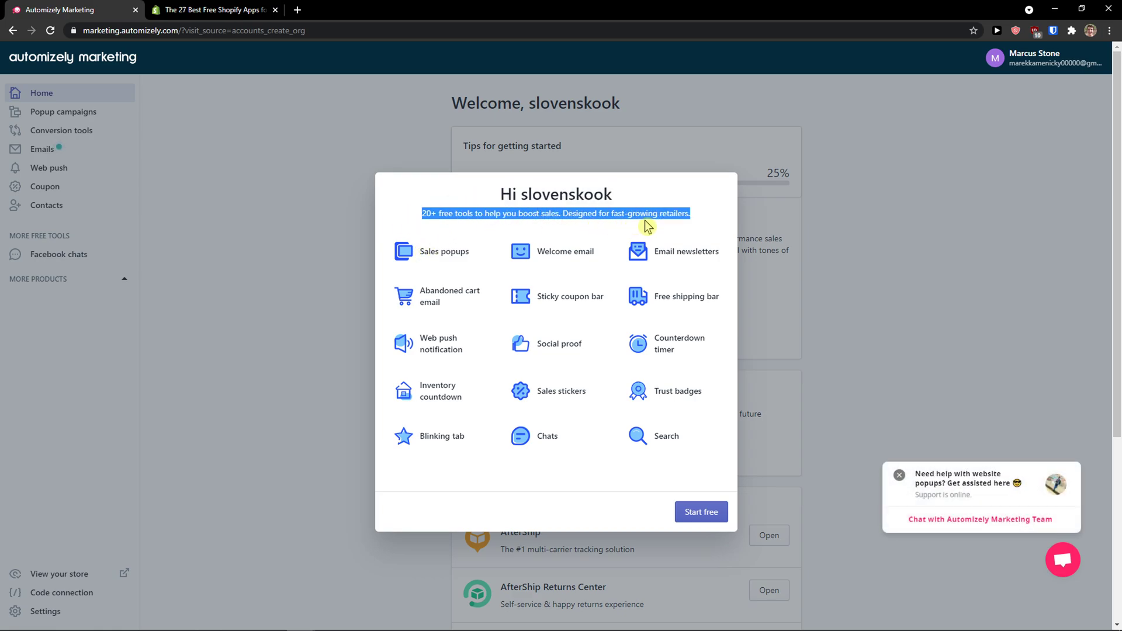
Step: Dismiss the welcome overview with Start free and look over the dashboard
click(714, 512)
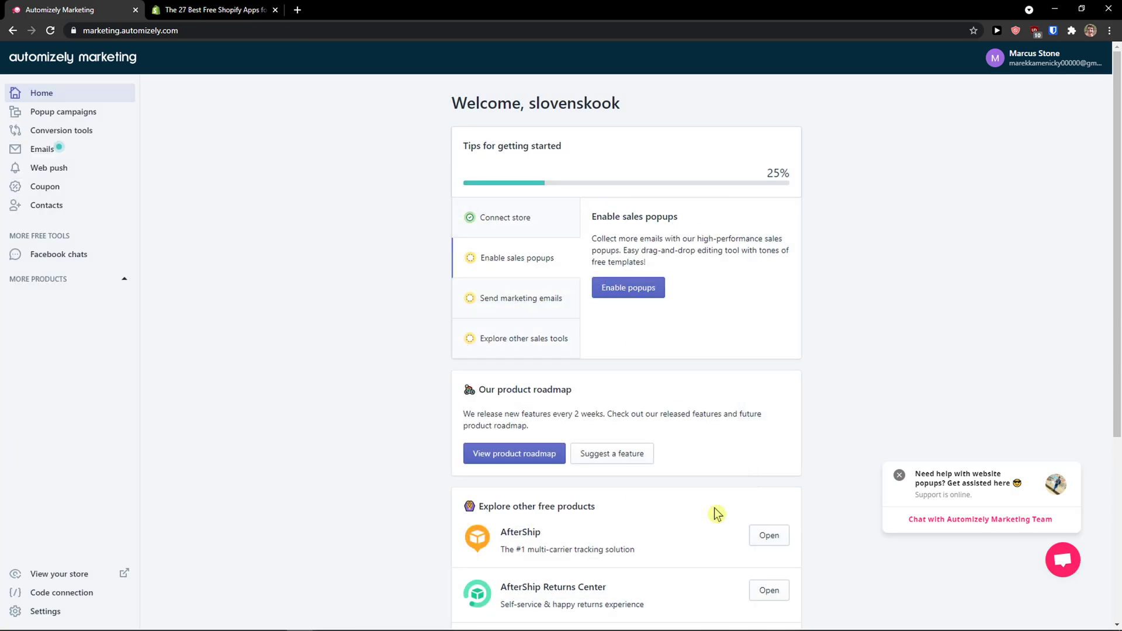
scroll(375, 230, down, 2)
scroll(376, 230, up, 2)
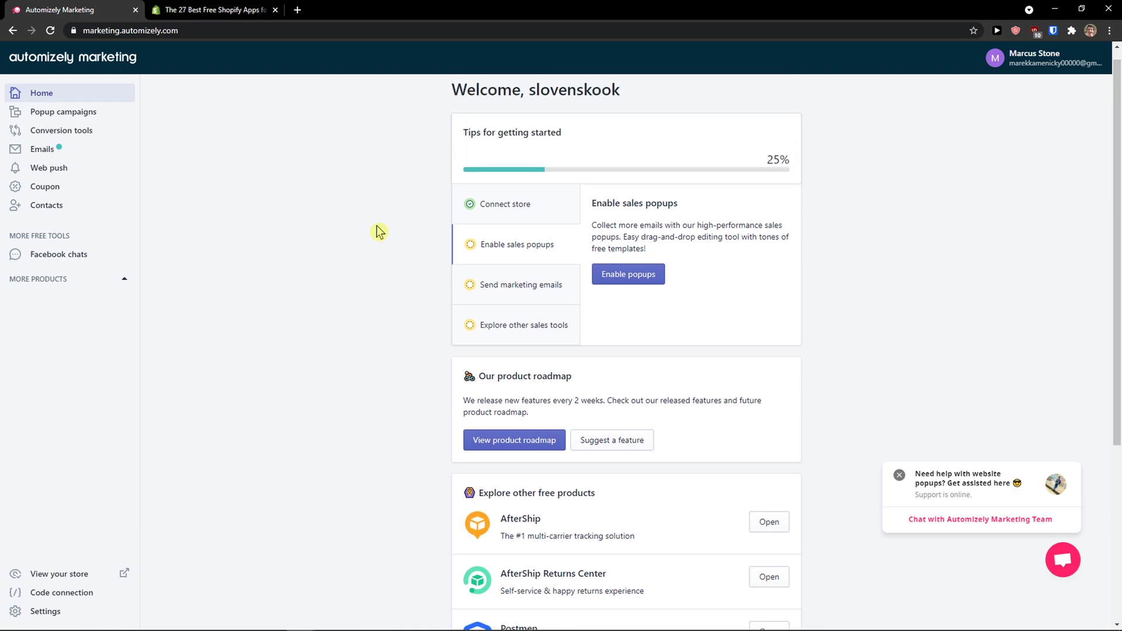
scroll(374, 230, down, 1)
scroll(409, 233, up, 2)
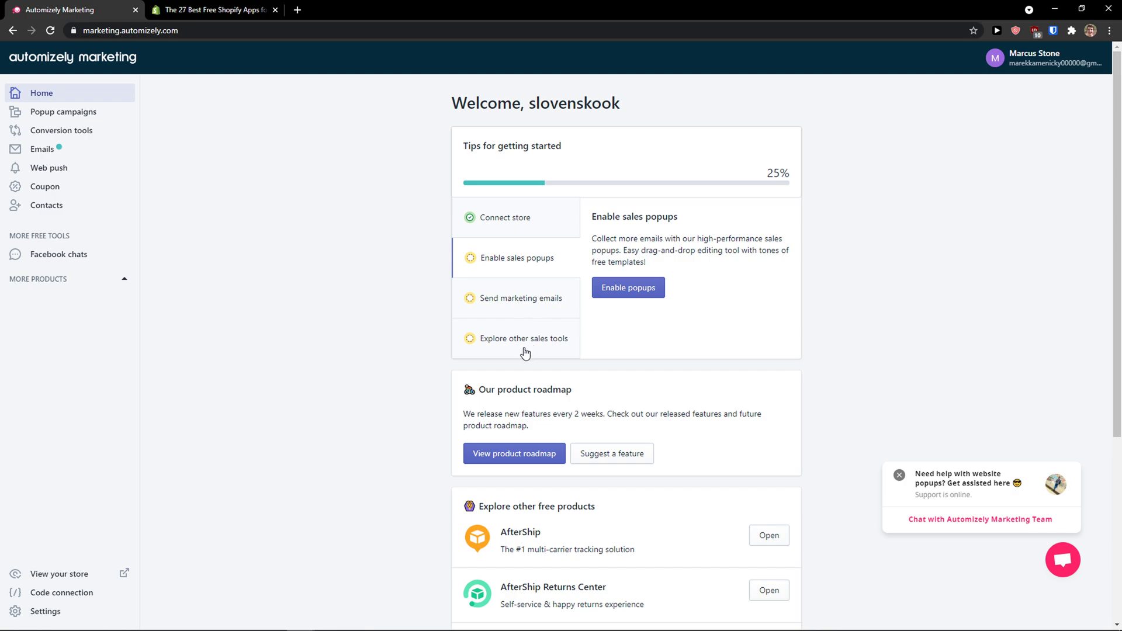
scroll(503, 347, down, 1)
scroll(402, 294, up, 1)
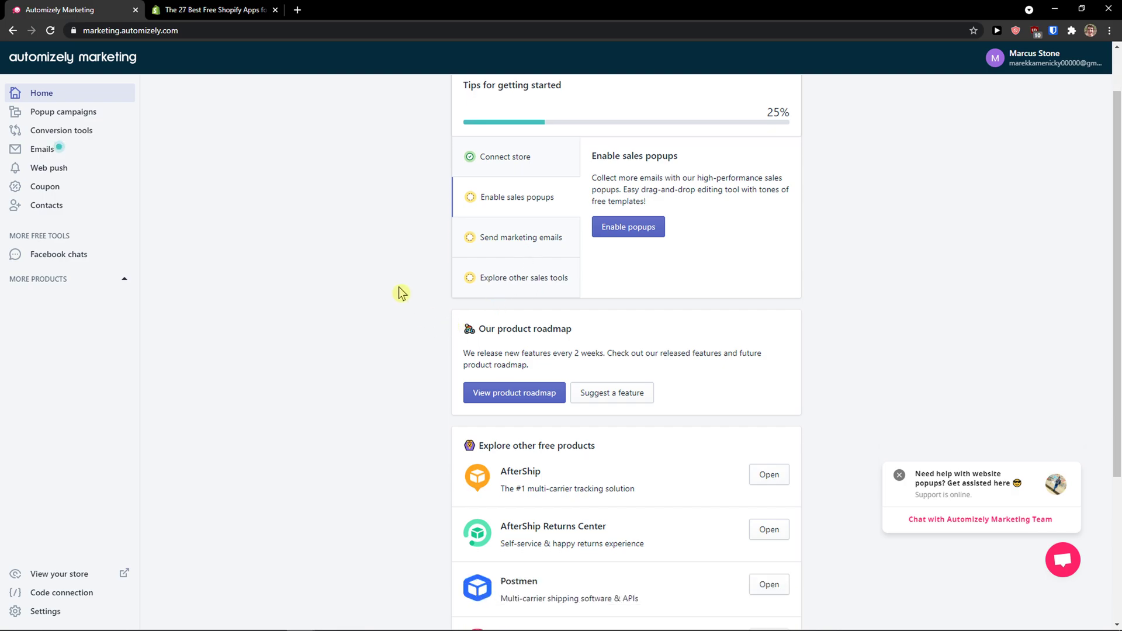
scroll(401, 294, down, 1)
scroll(401, 293, up, 1)
scroll(399, 292, down, 1)
scroll(399, 292, down, 1)
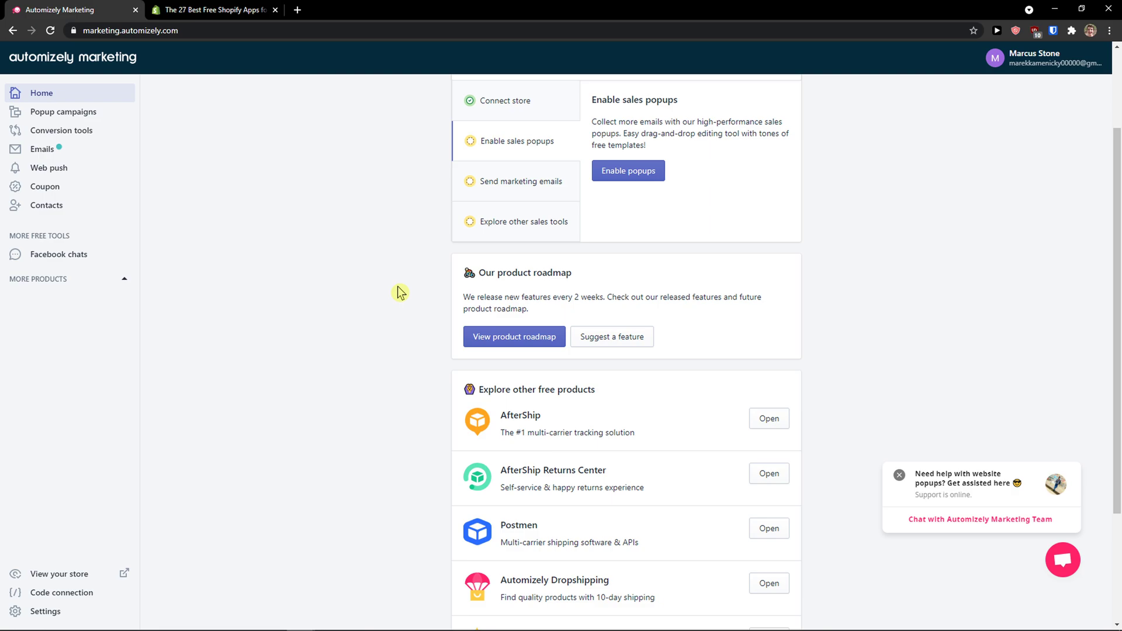
scroll(396, 290, up, 2)
Step: Enable popups, zoom the page in twice, and close the chat help message
click(628, 291)
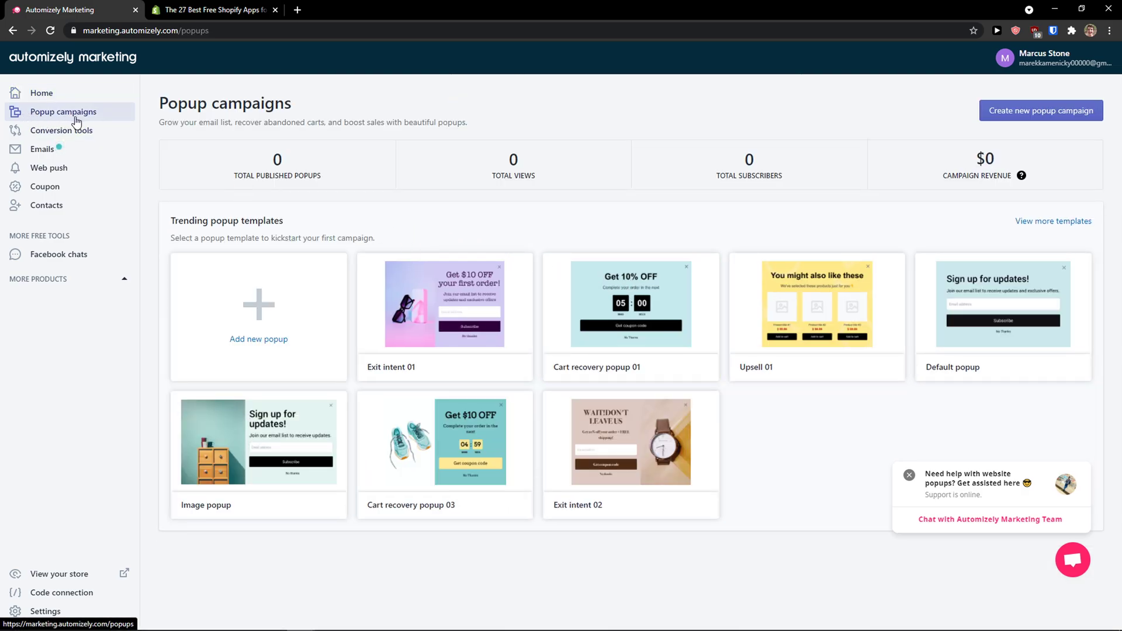
key(ctrl+plus)
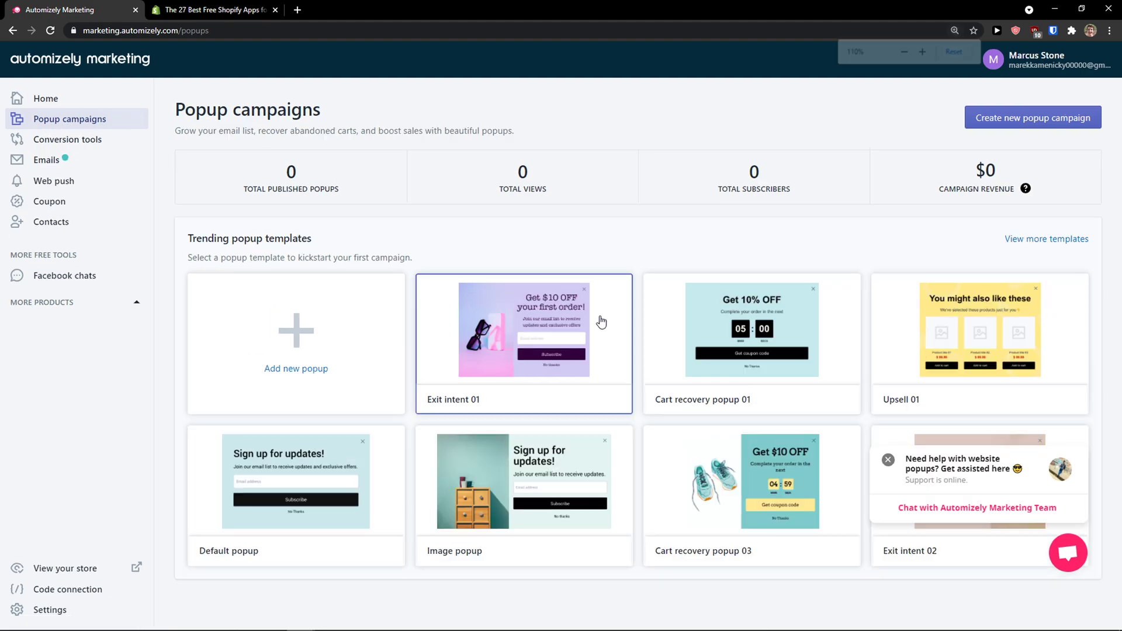
key(ctrl+plus)
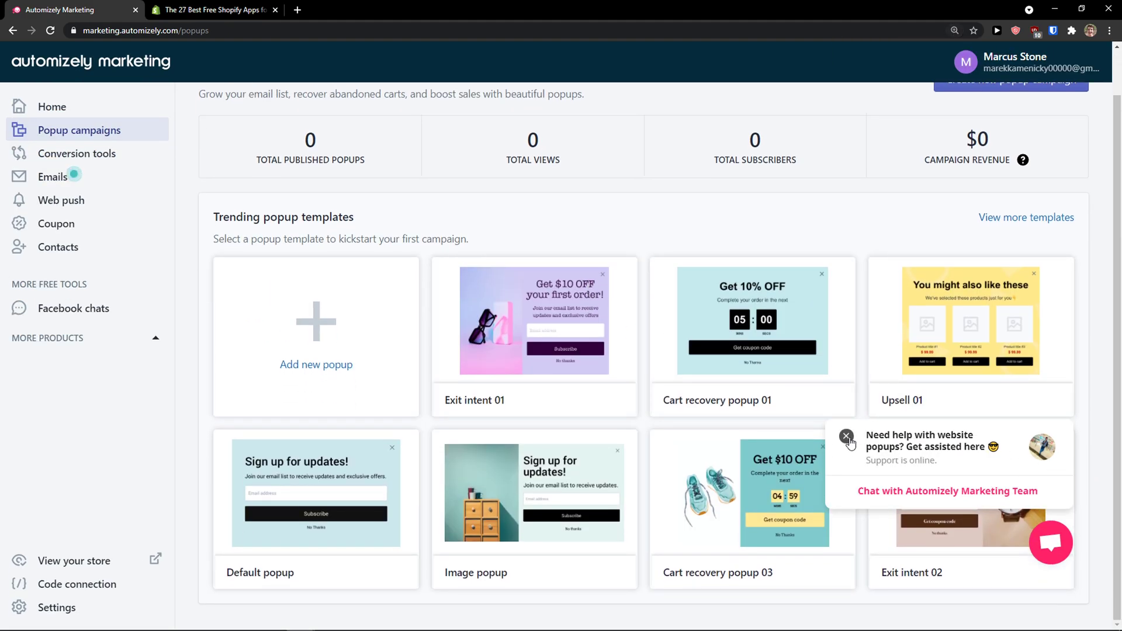
click(846, 435)
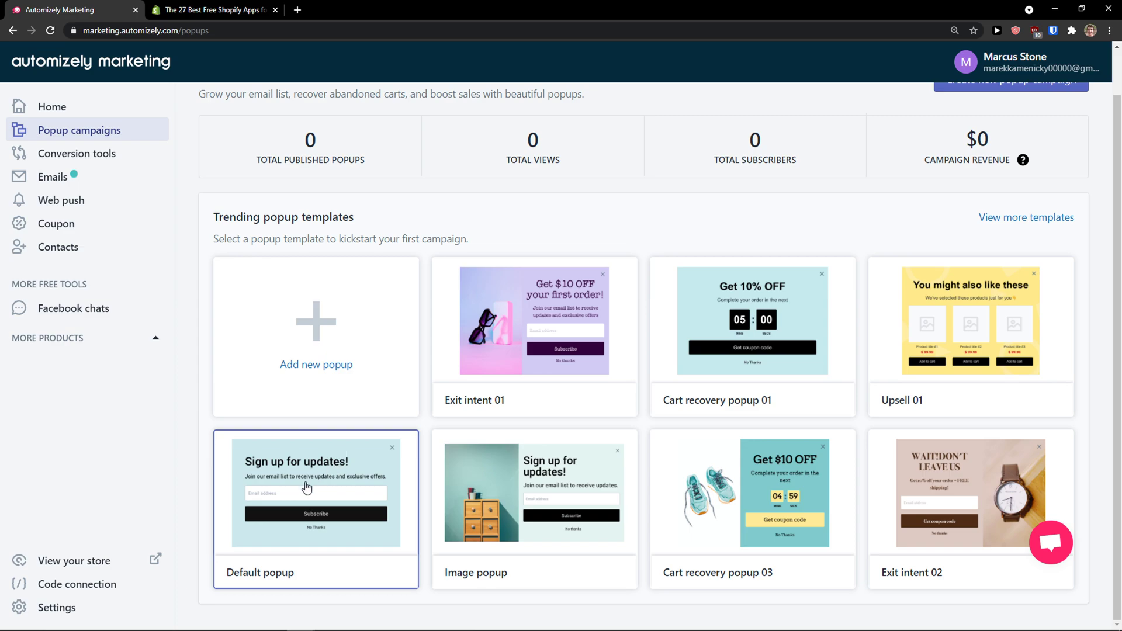
Step: Start a popup from the Default template and set it to show 'After 30 seconds'
click(331, 474)
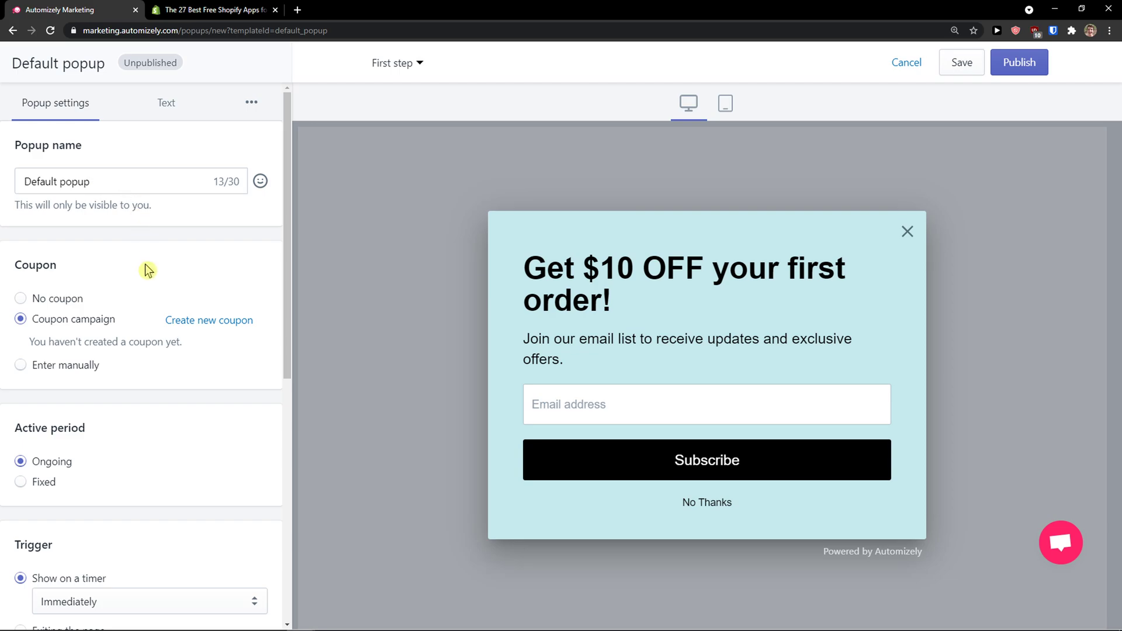
scroll(150, 280, down, 1)
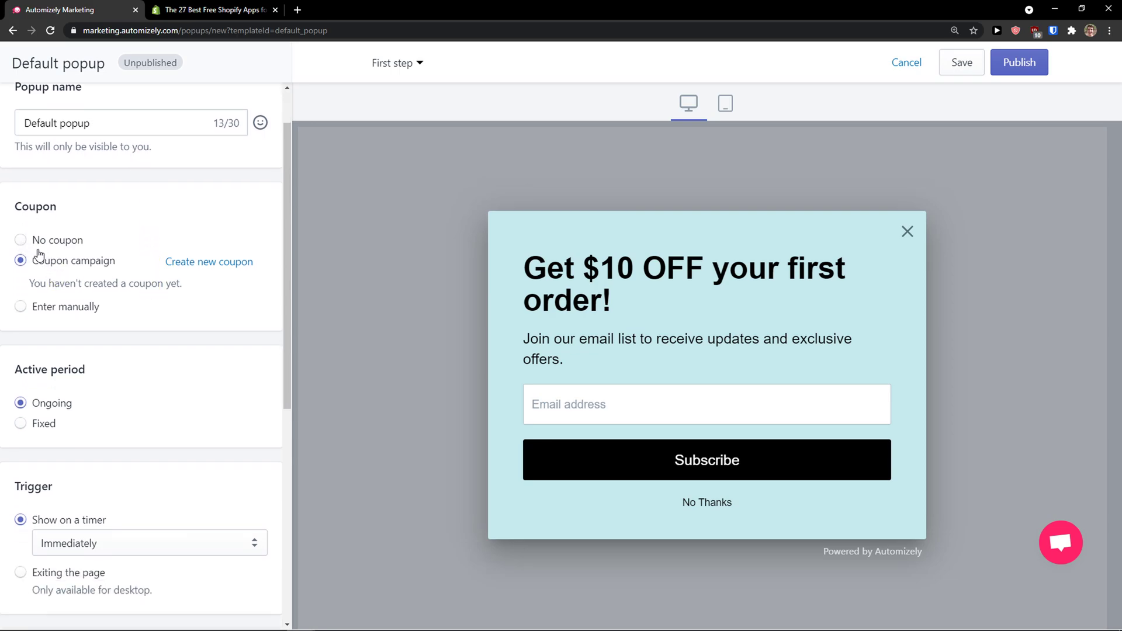
scroll(125, 271, down, 2)
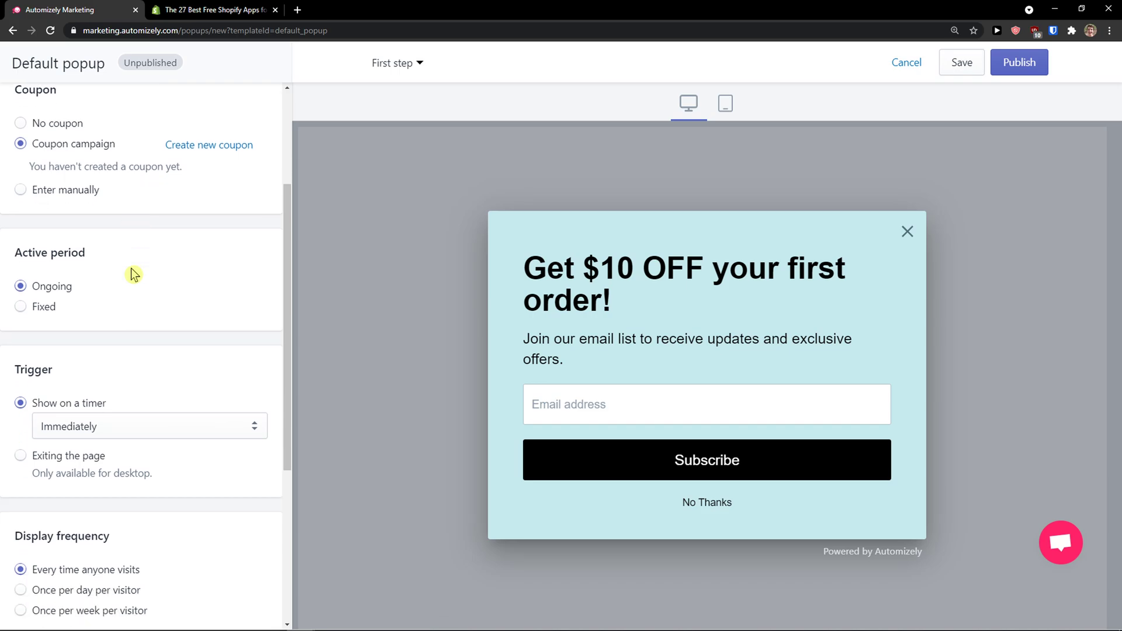
scroll(95, 295, down, 3)
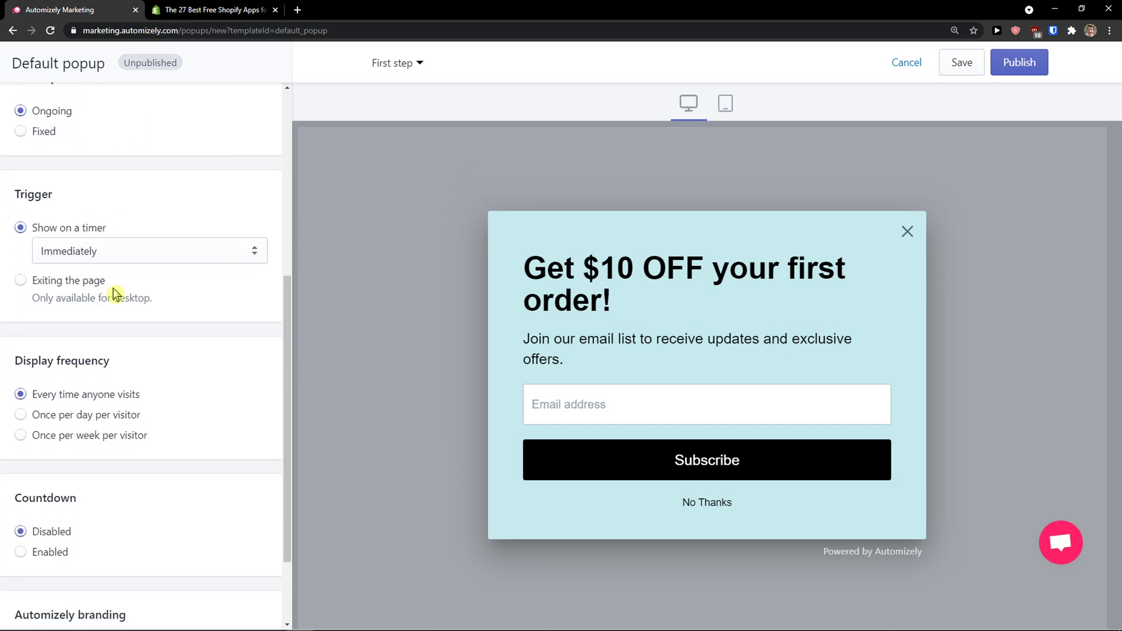
double_click(136, 259)
click(136, 259)
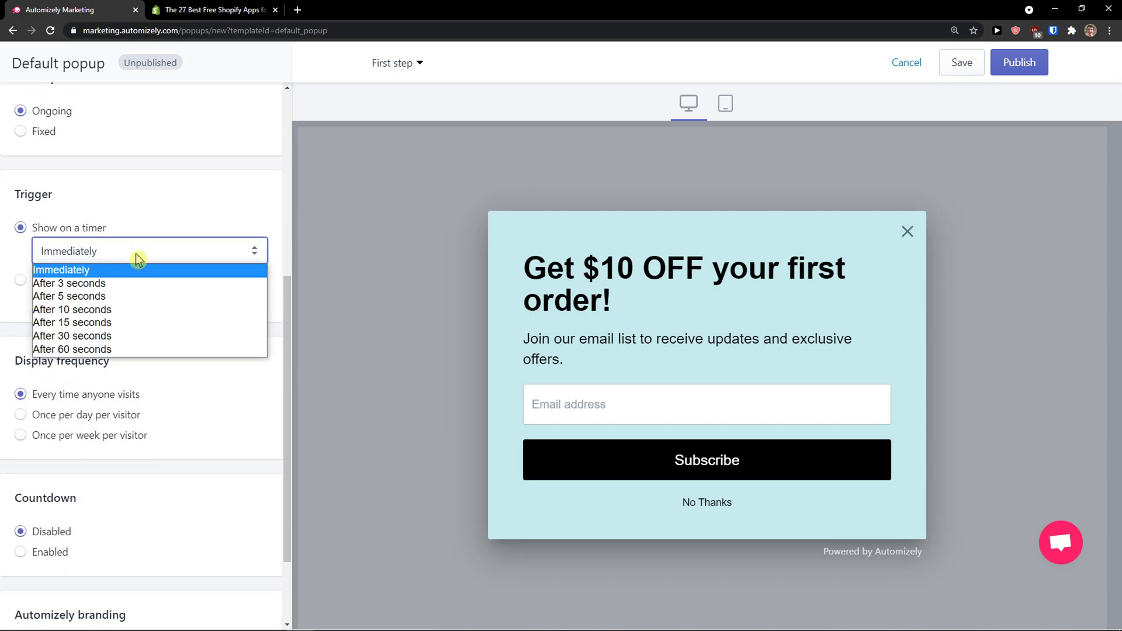
click(120, 335)
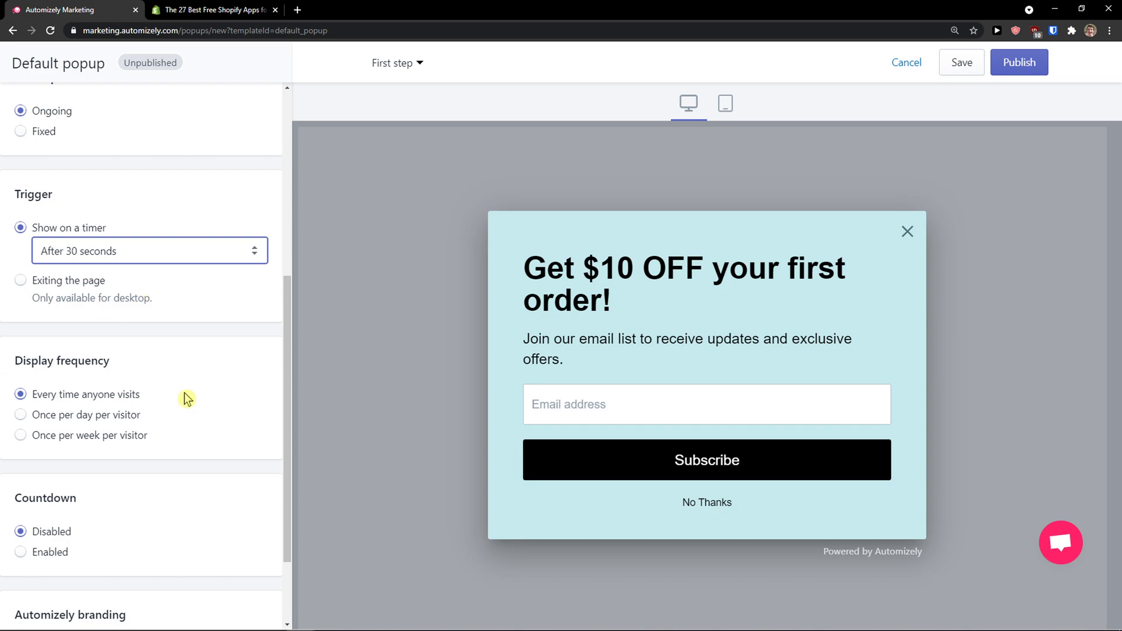
Step: Toggle the countdown to Enabled, then back to Disabled
scroll(186, 399, down, 1)
scroll(186, 399, down, 1)
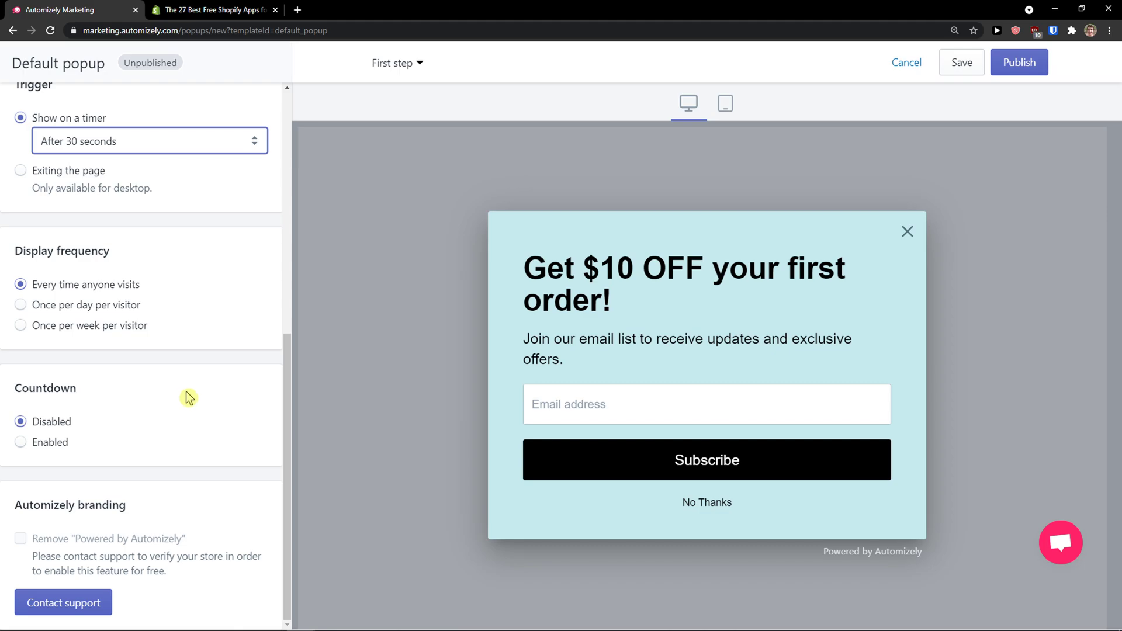
click(32, 450)
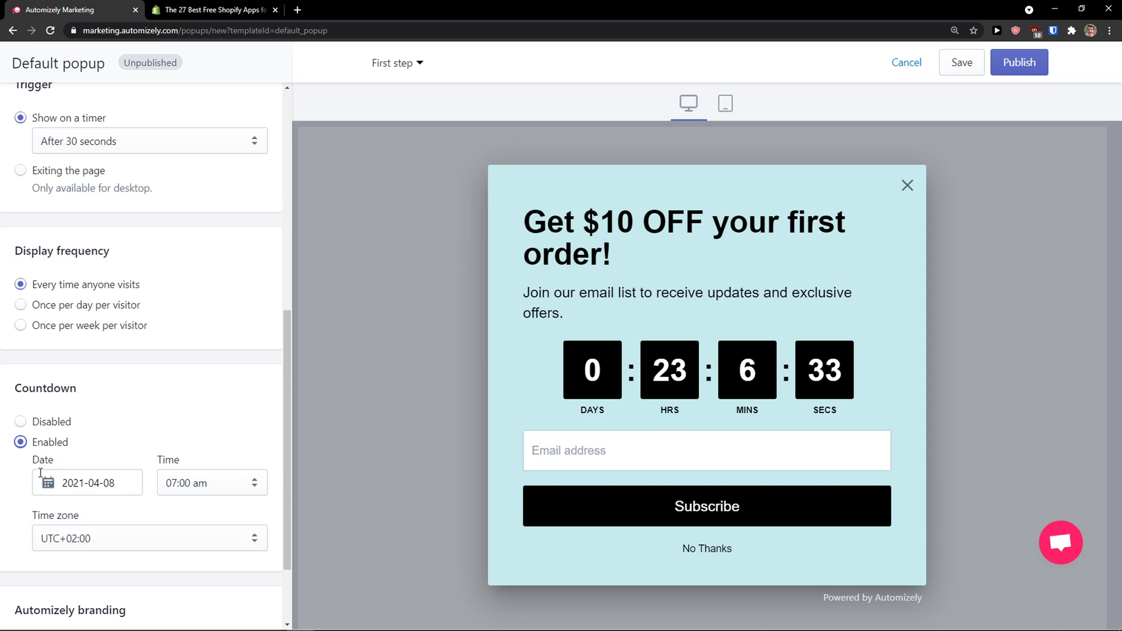
click(22, 425)
scroll(154, 424, up, 1)
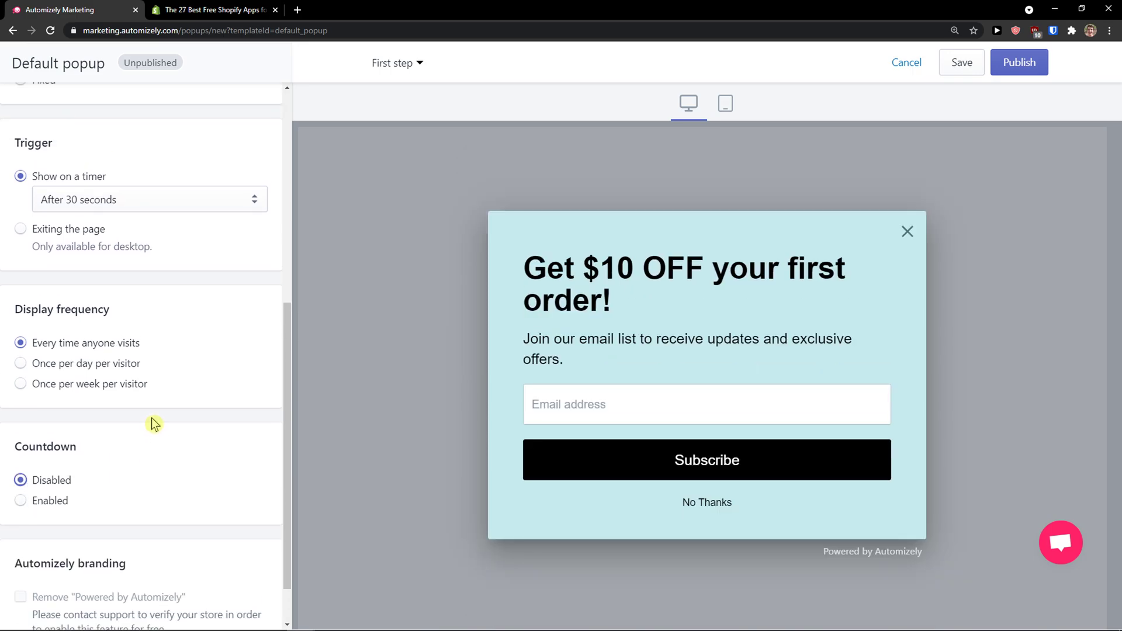
scroll(154, 423, up, 7)
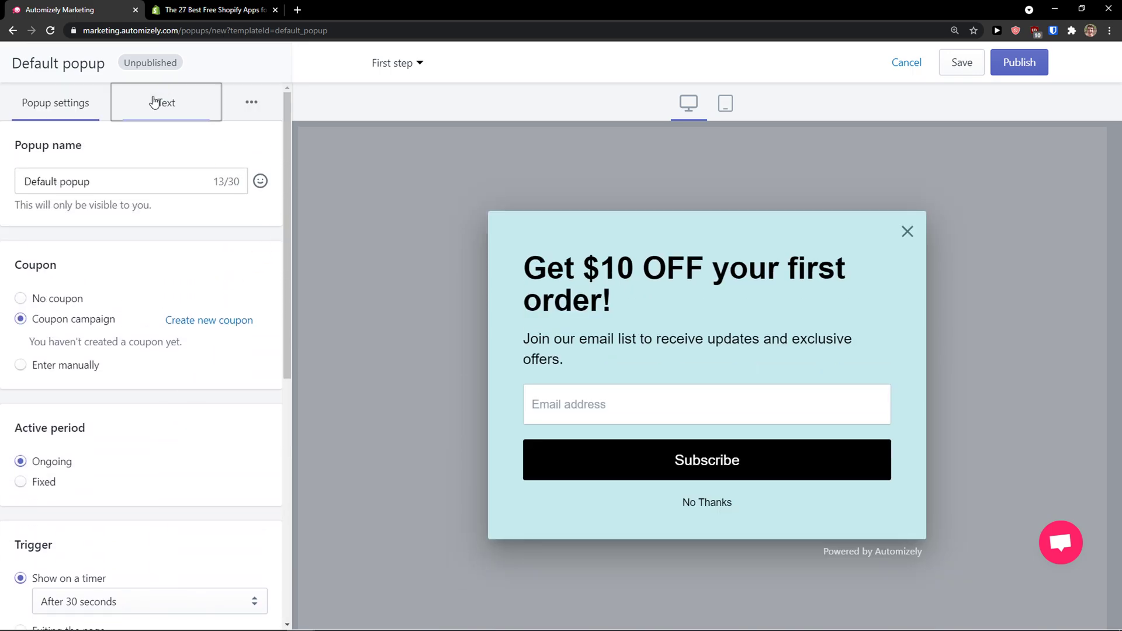
click(154, 102)
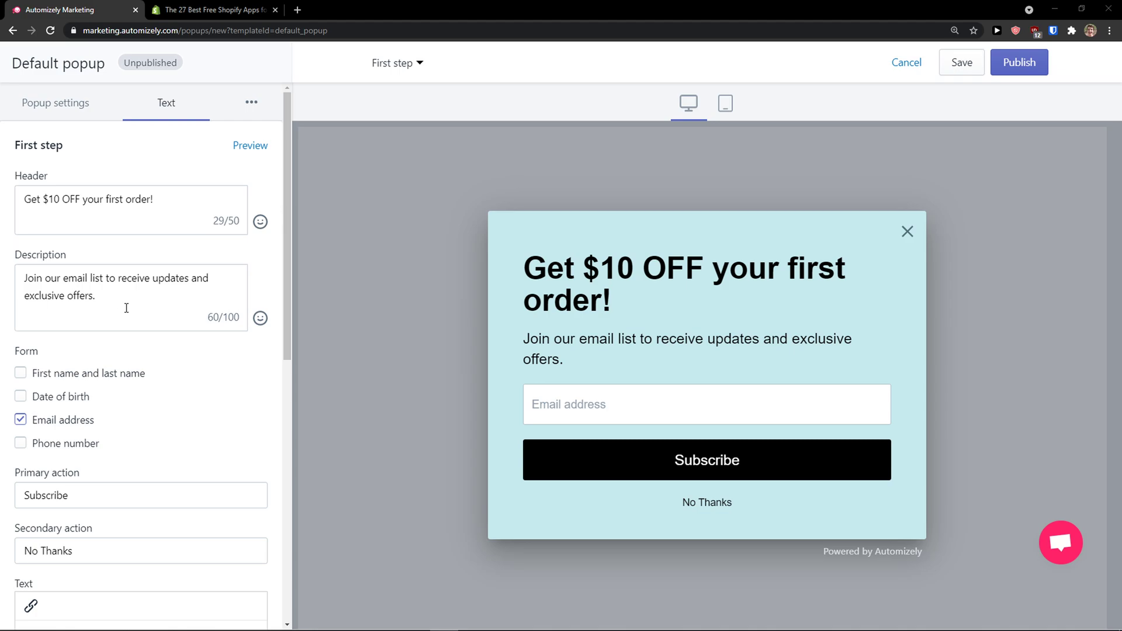
scroll(126, 307, down, 1)
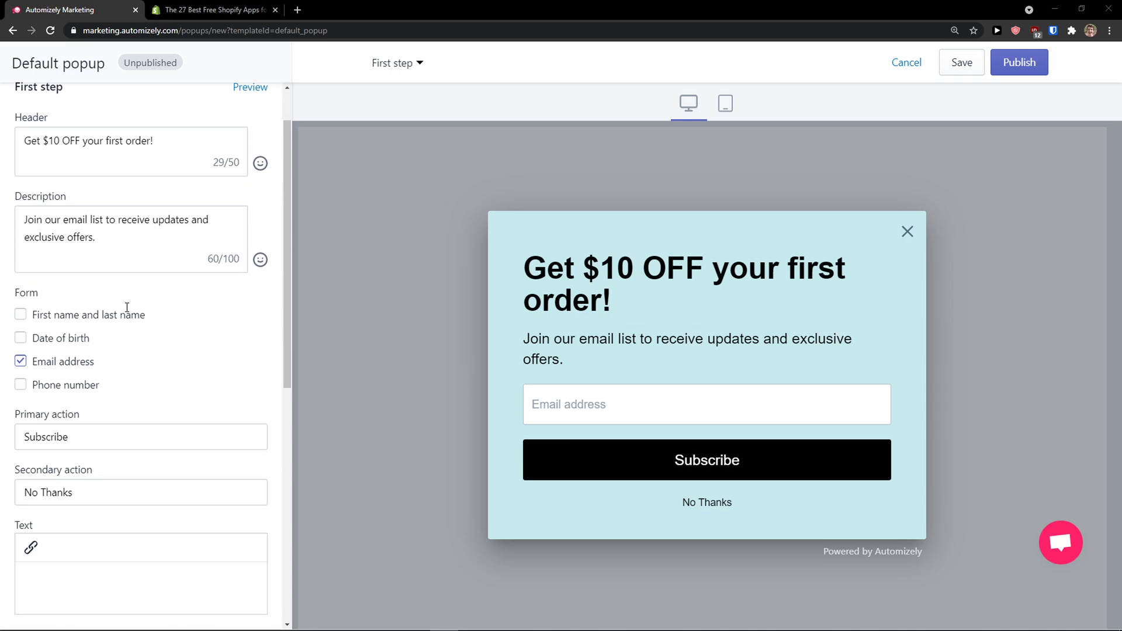
click(21, 314)
click(21, 316)
click(21, 338)
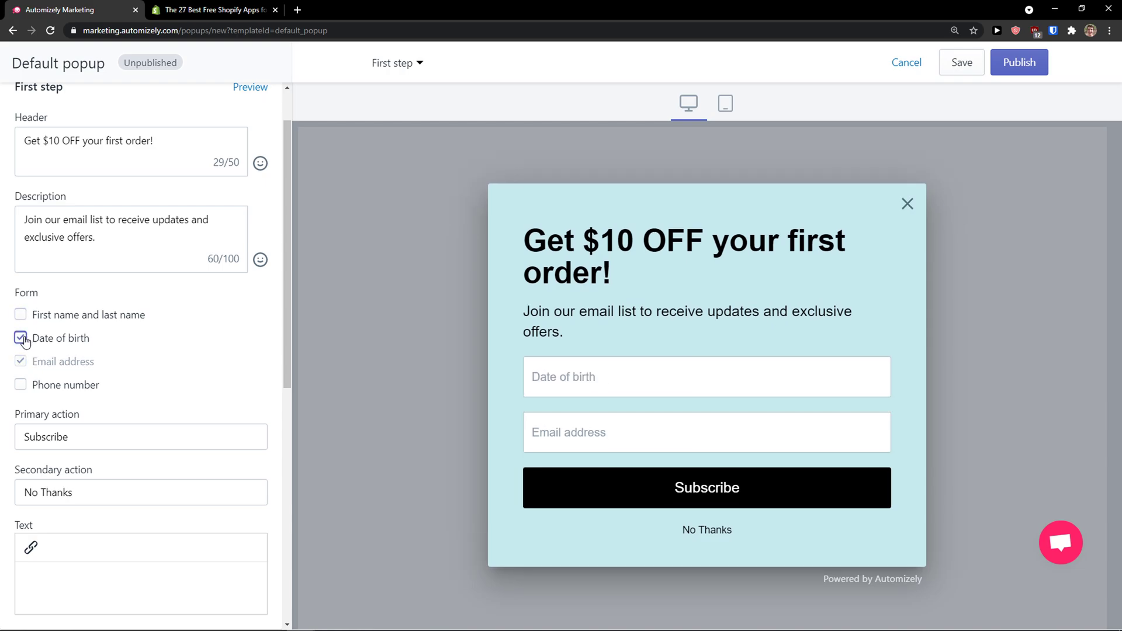
click(22, 340)
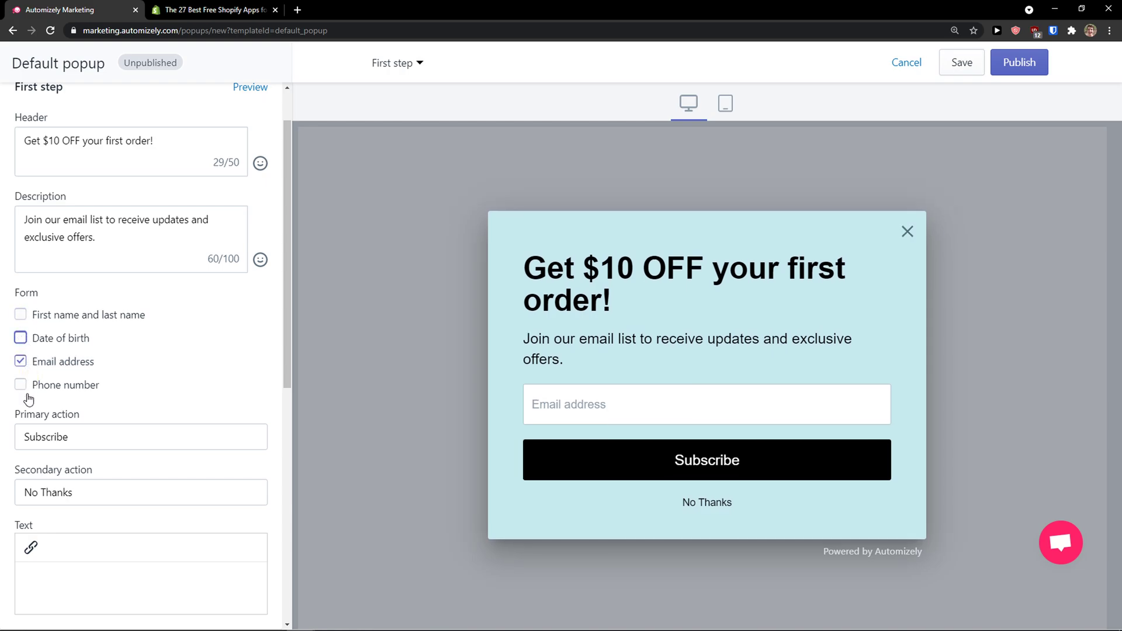
scroll(40, 396, down, 4)
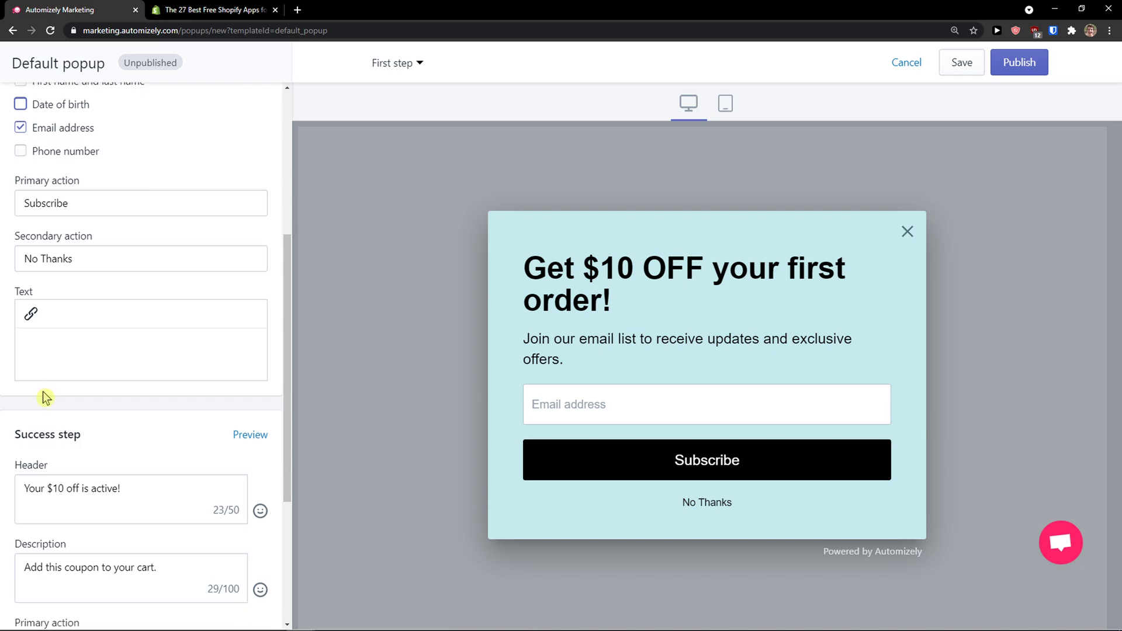
scroll(49, 396, down, 3)
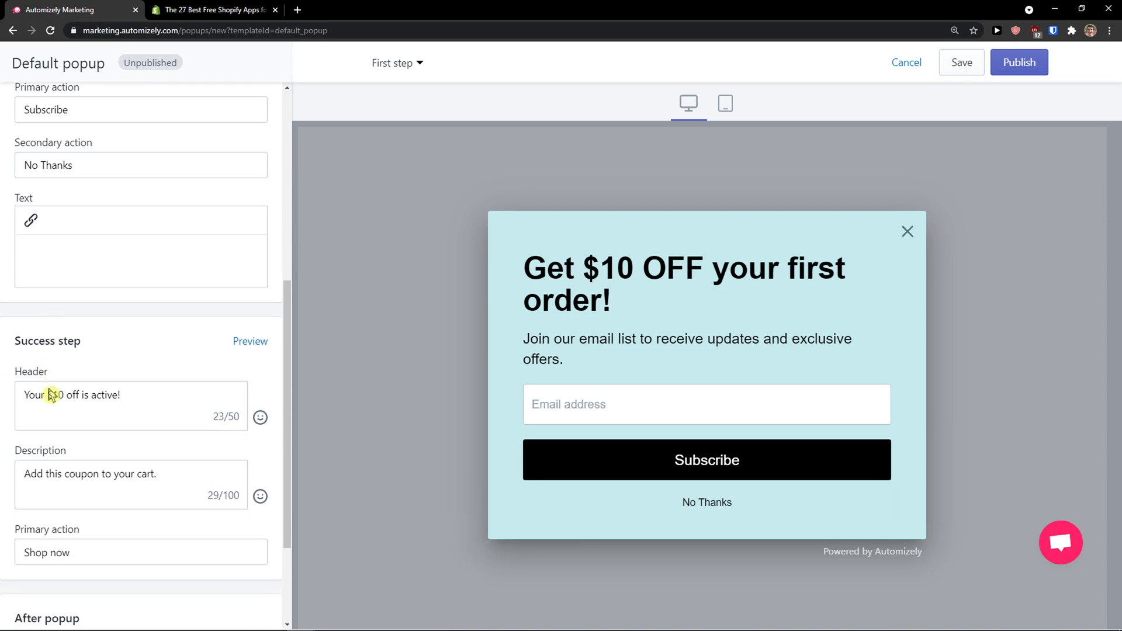
click(79, 333)
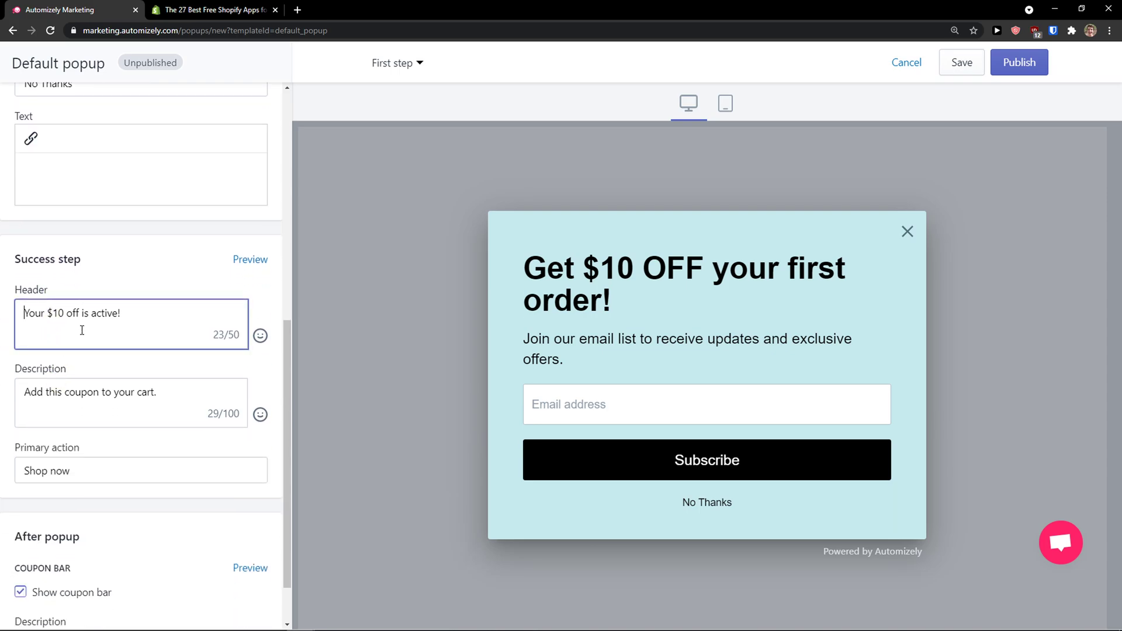
scroll(81, 327, down, 1)
scroll(80, 328, up, 1)
scroll(268, 314, down, 1)
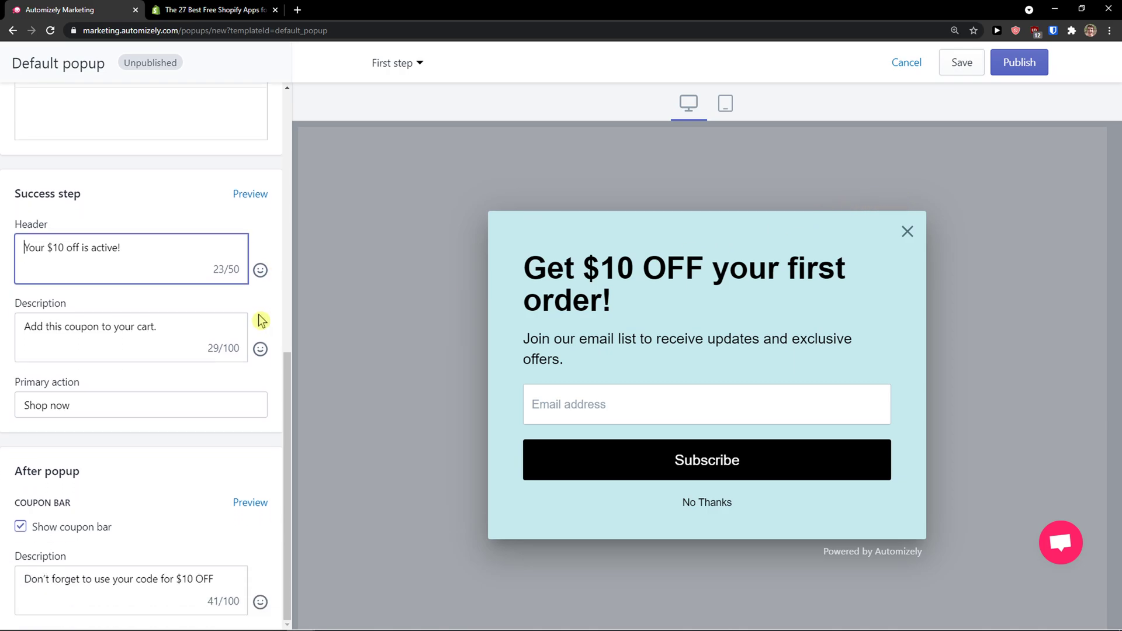
scroll(220, 316, up, 9)
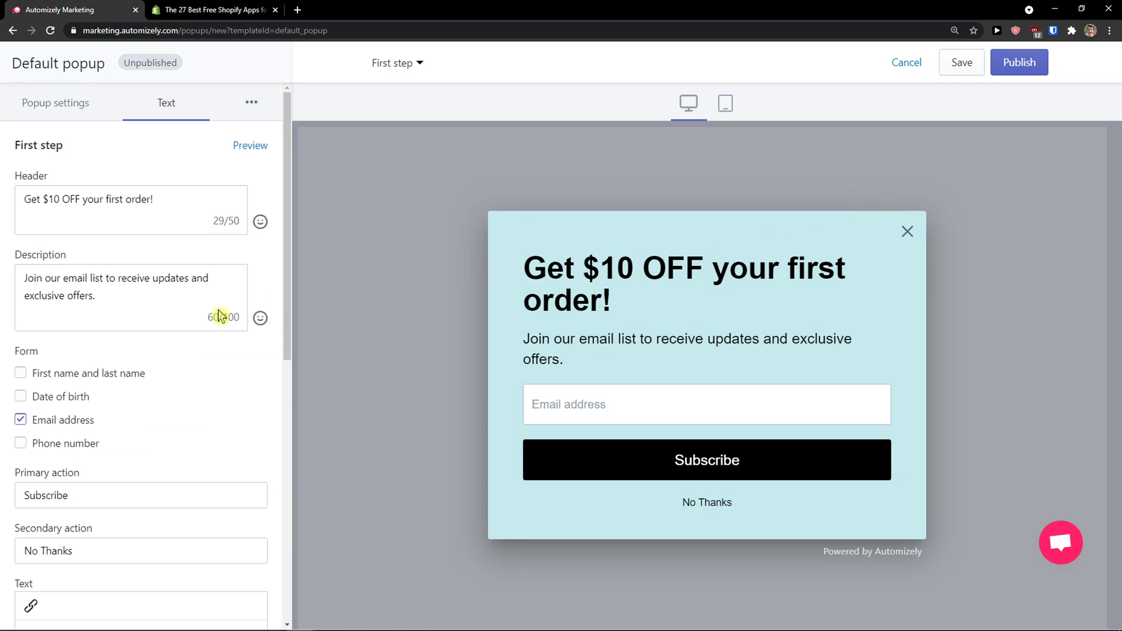
Step: Review the popup's Style settings
click(245, 117)
click(225, 145)
scroll(222, 210, down, 5)
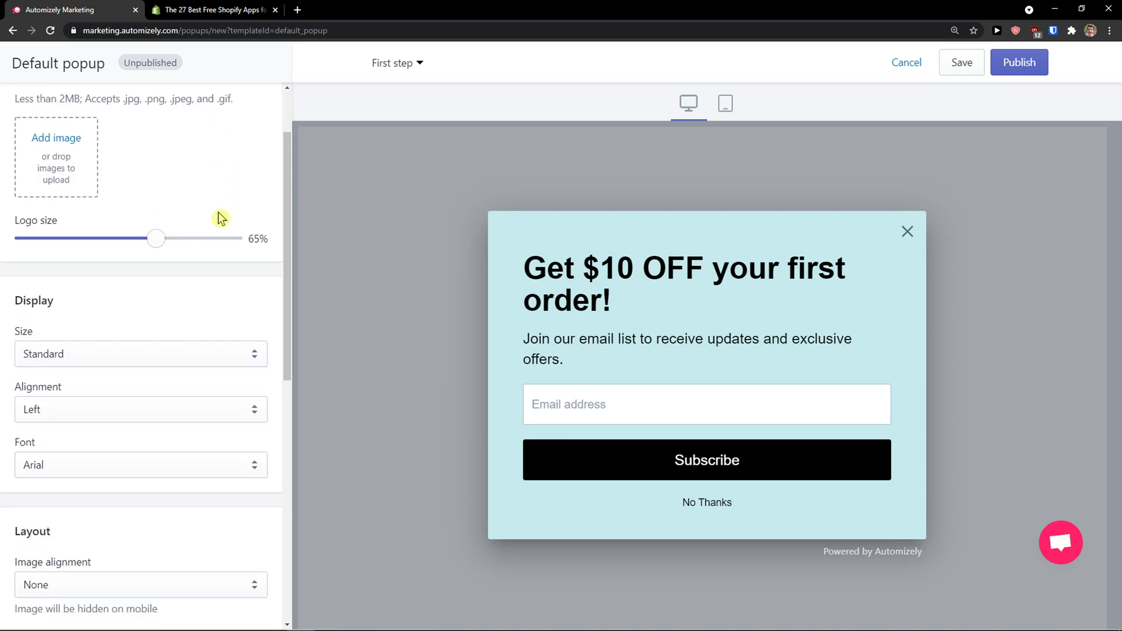
scroll(218, 217, down, 5)
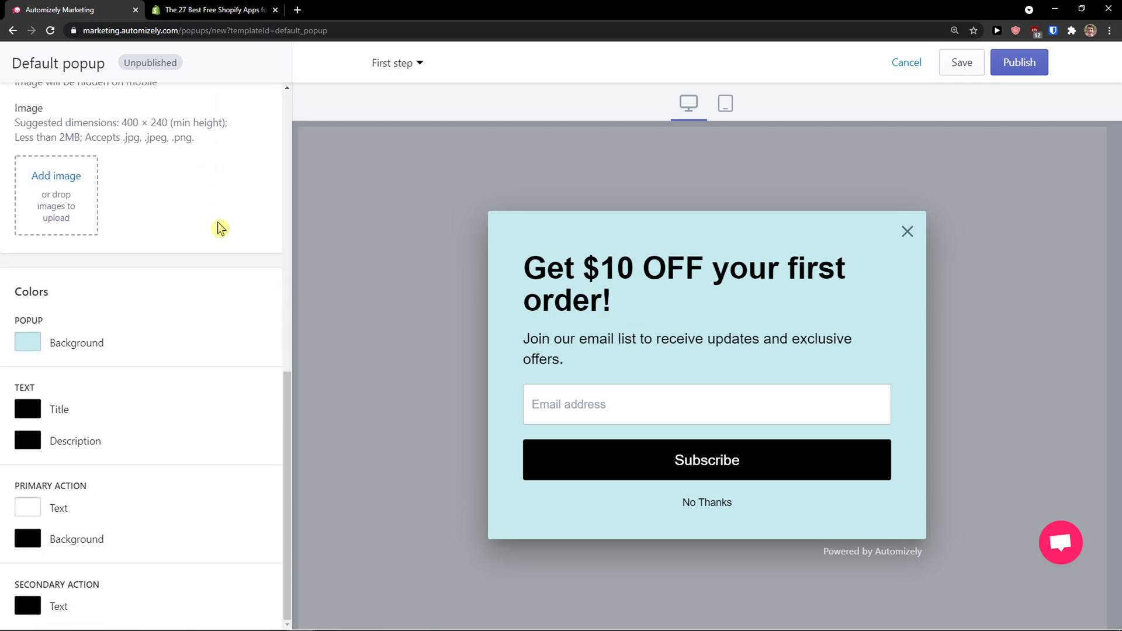
scroll(218, 218, up, 6)
scroll(222, 228, up, 5)
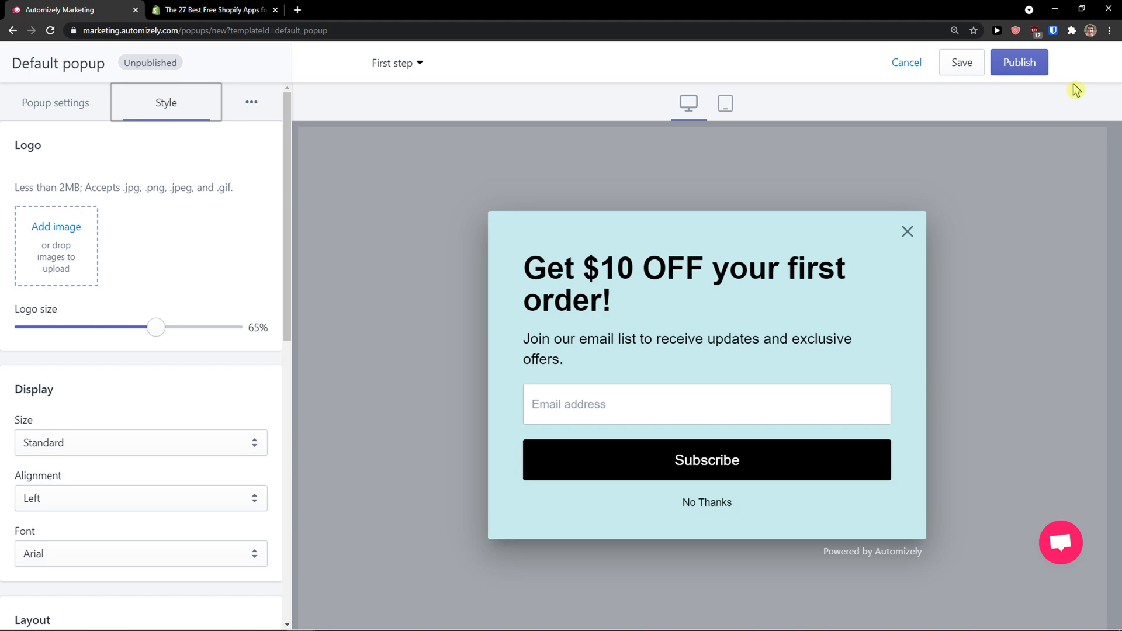
Step: Begin publishing, browse the coupon list, then cancel without attaching a coupon
click(1029, 63)
click(676, 379)
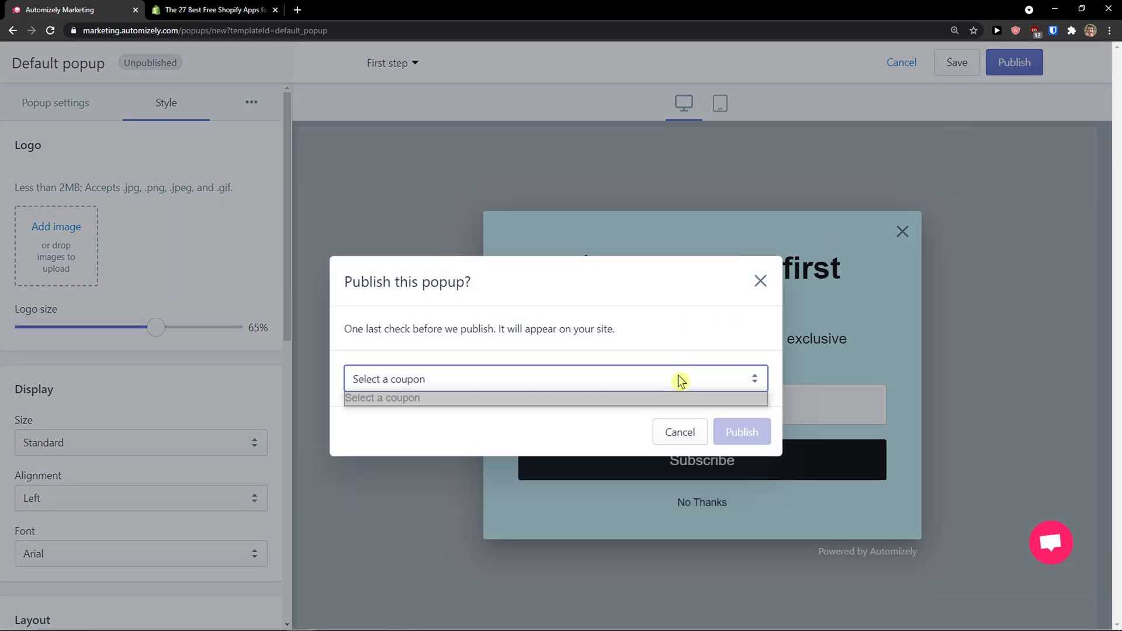
click(681, 391)
click(677, 432)
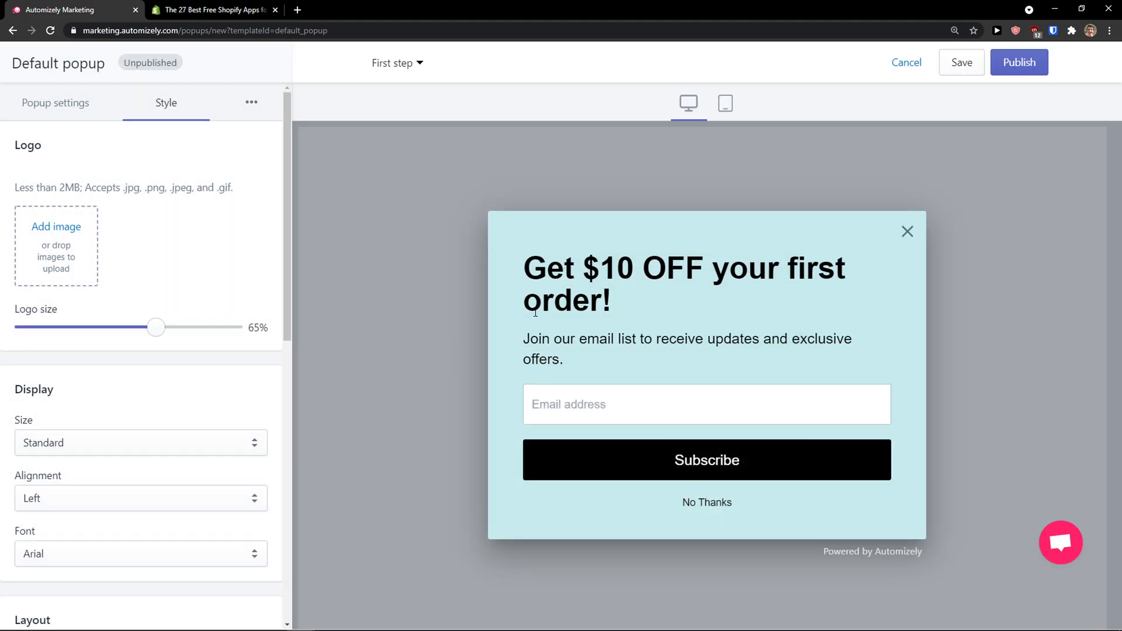
Step: Choose No coupon in Popup settings and publish the Default popup
click(87, 107)
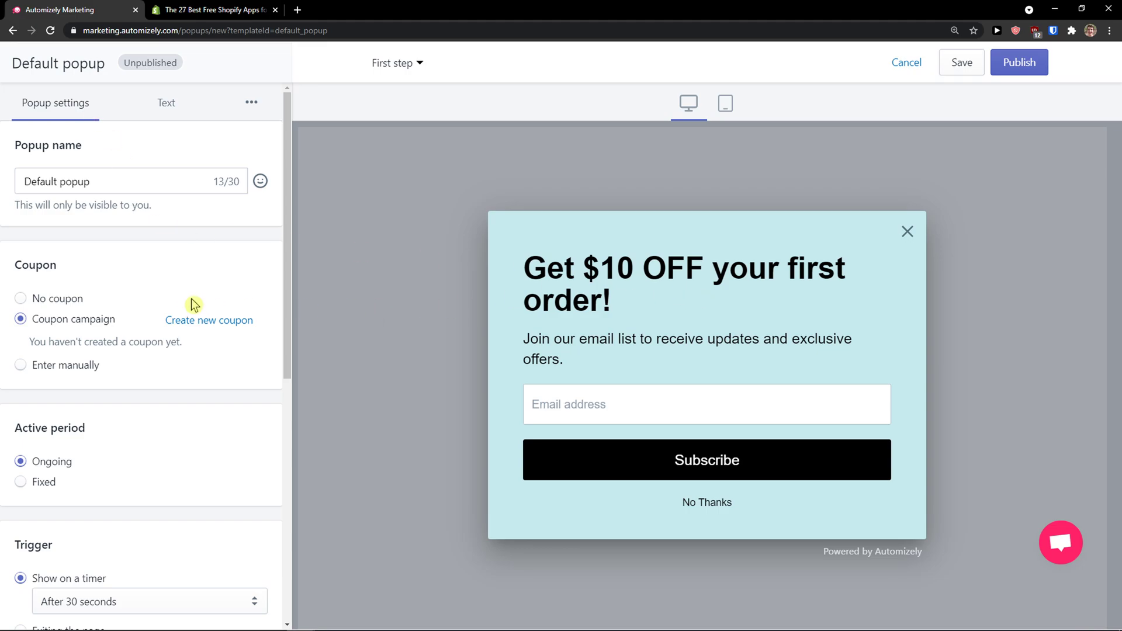
click(21, 299)
click(1014, 73)
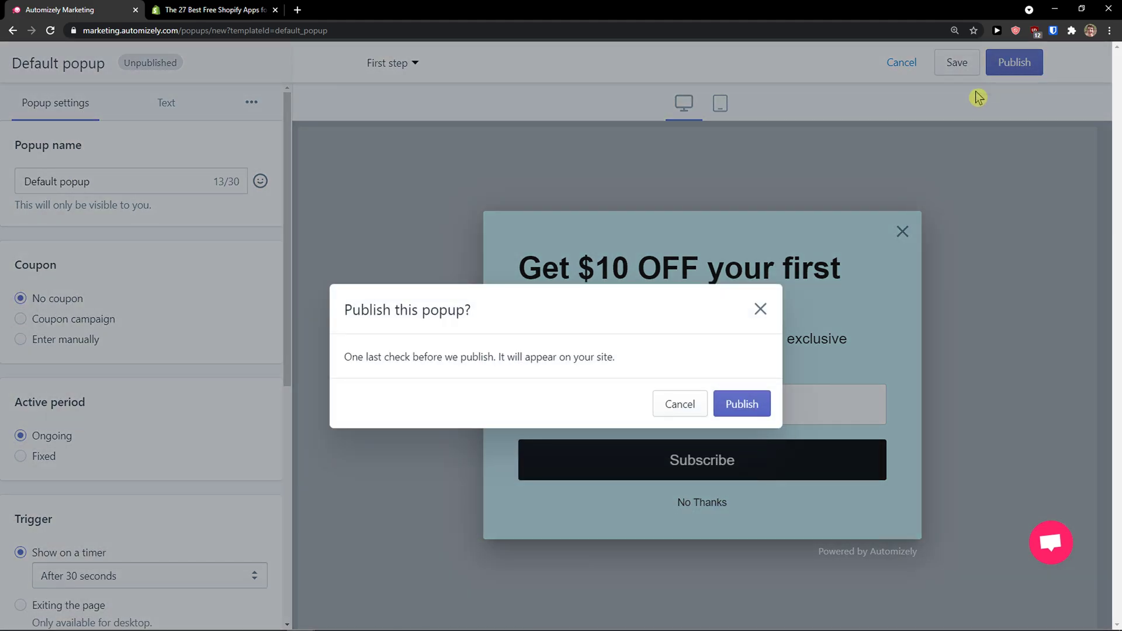
click(734, 406)
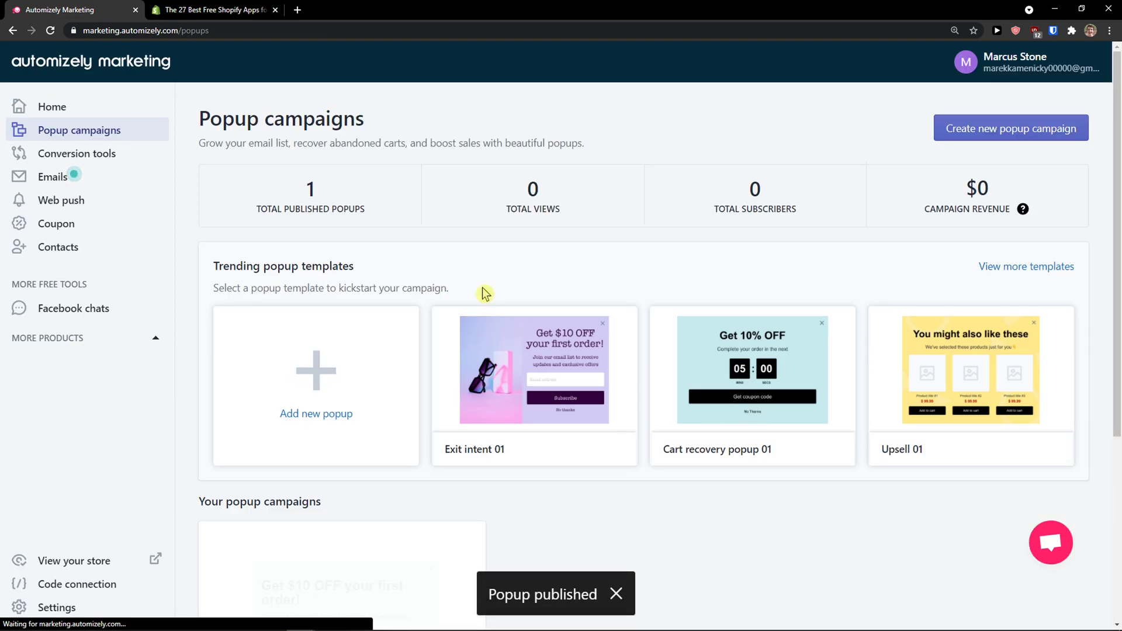
scroll(403, 245, down, 5)
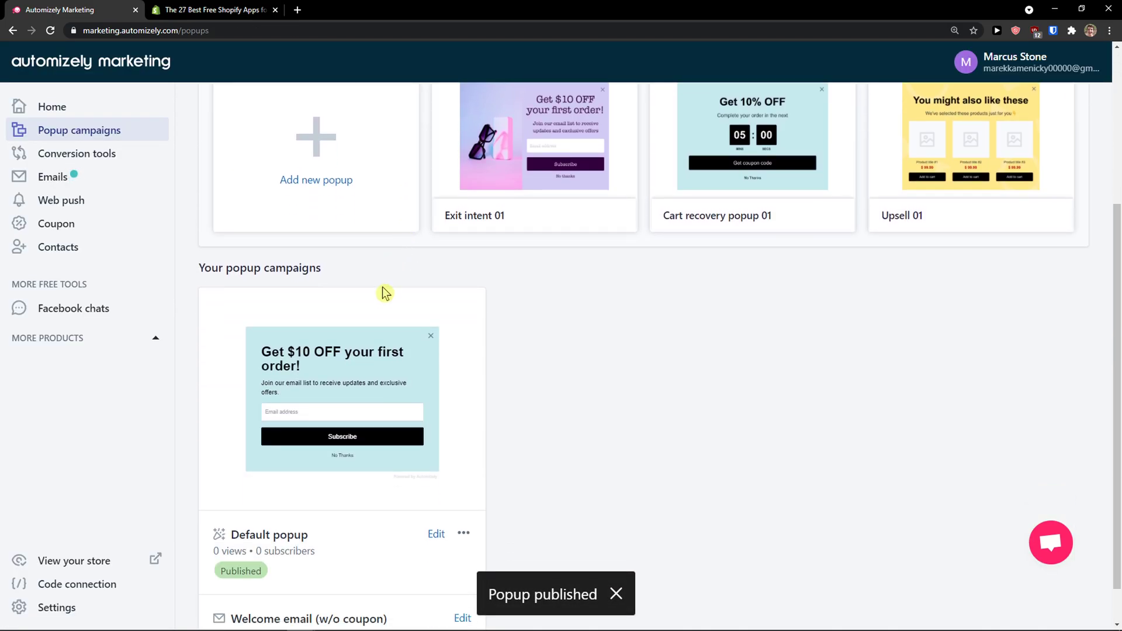
Step: Open the Free shipping bar, browse its Texts, Styles and Settings tabs, and cancel
scroll(385, 344, up, 5)
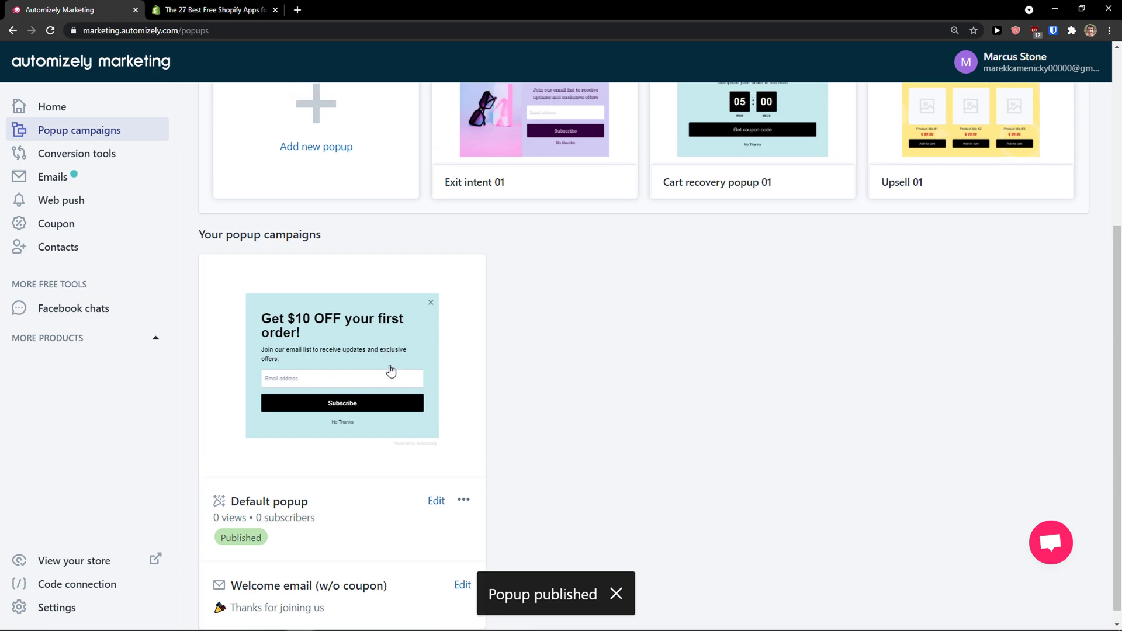
click(116, 157)
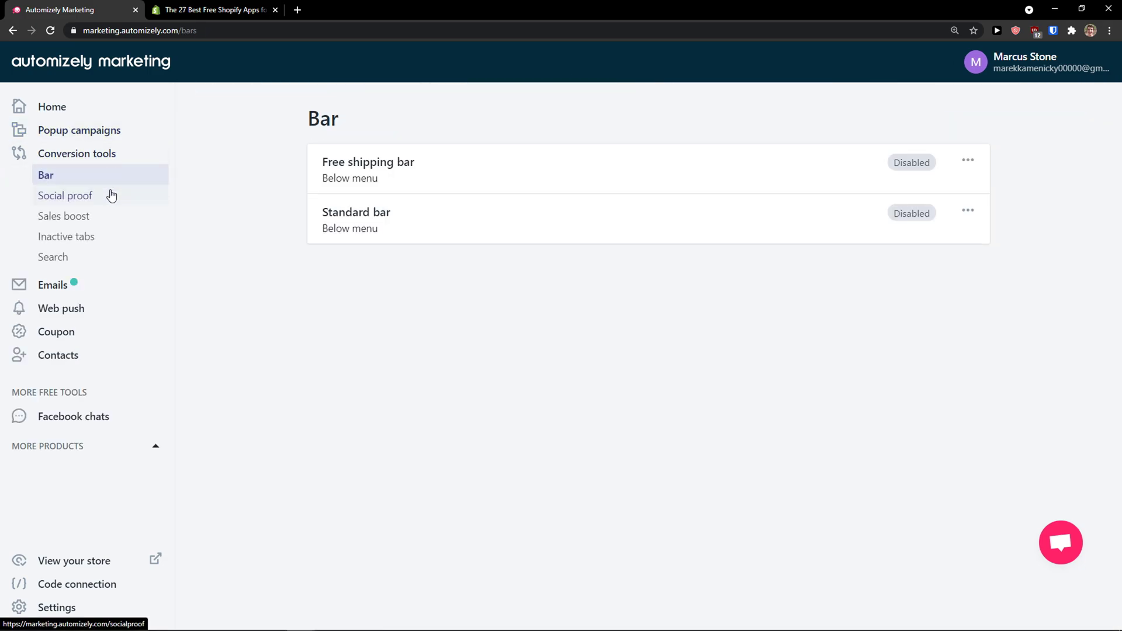
click(493, 177)
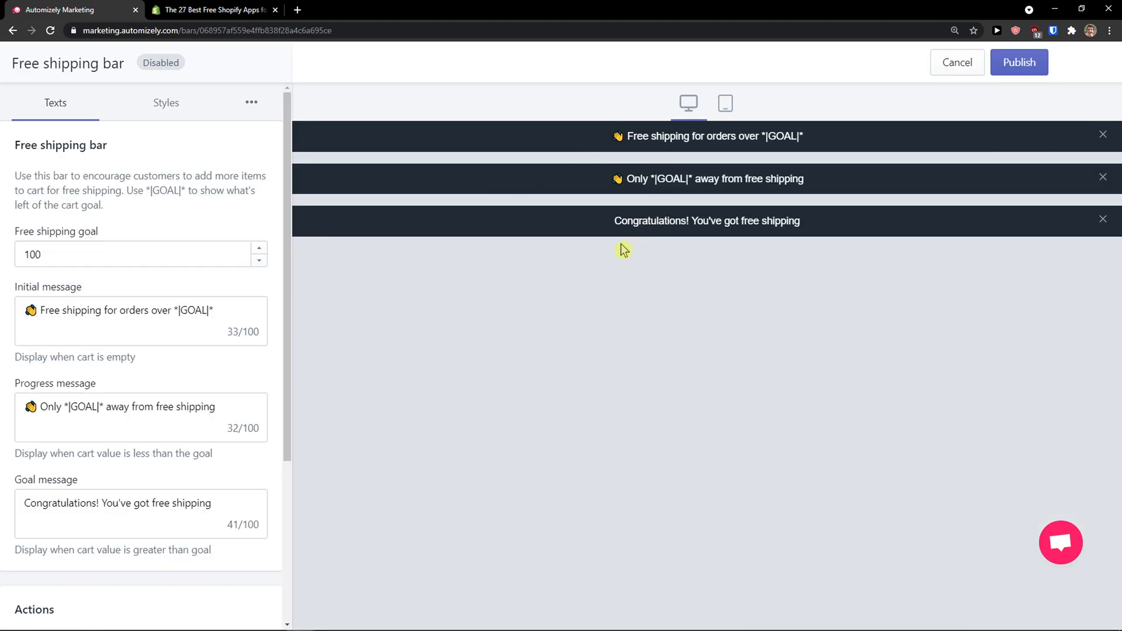
scroll(168, 177, down, 4)
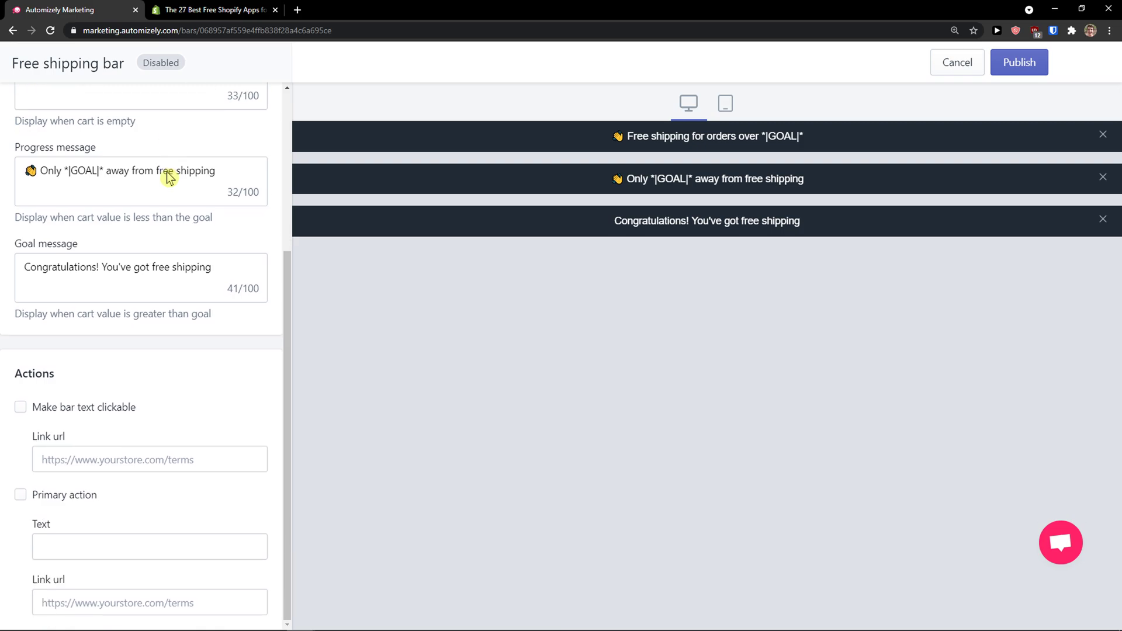
scroll(169, 177, up, 4)
scroll(175, 158, down, 3)
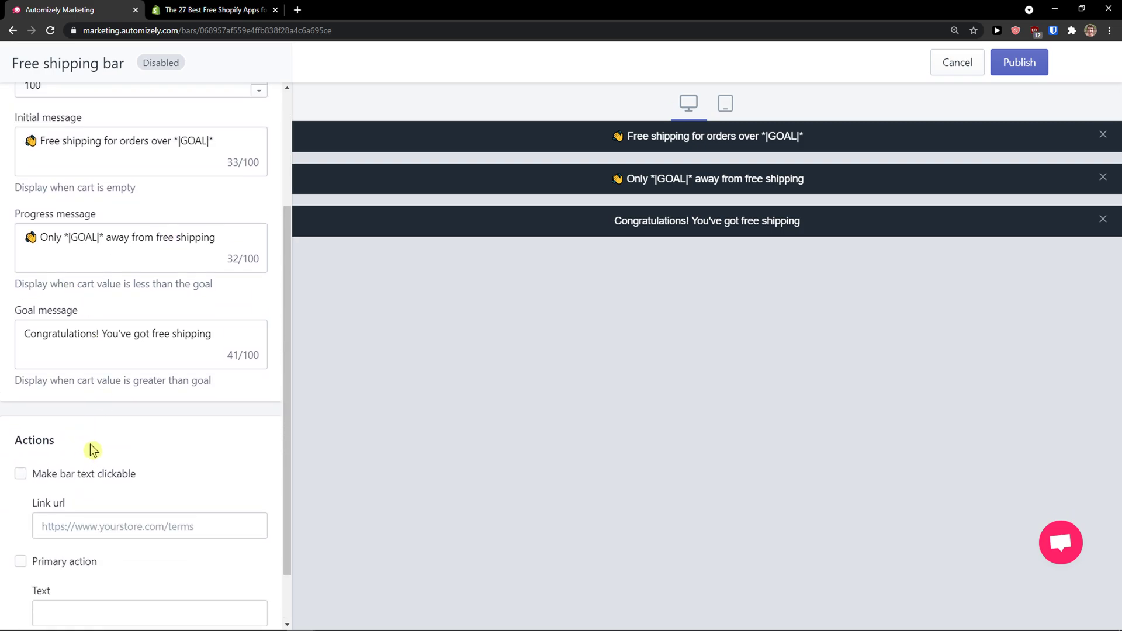
scroll(94, 450, up, 3)
click(145, 105)
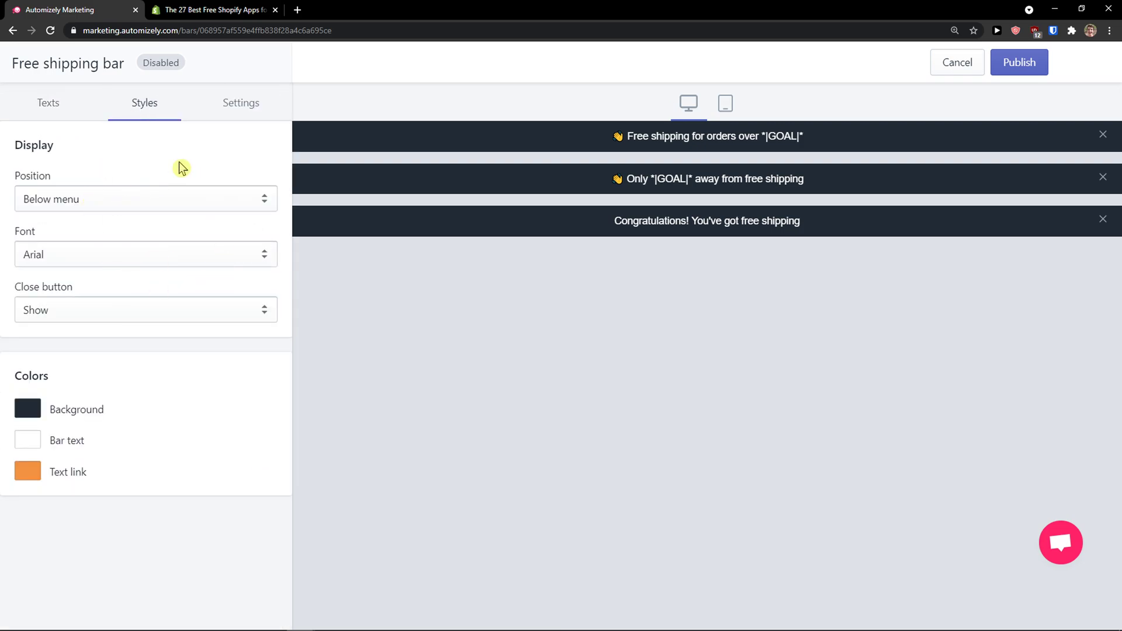
click(229, 116)
click(962, 58)
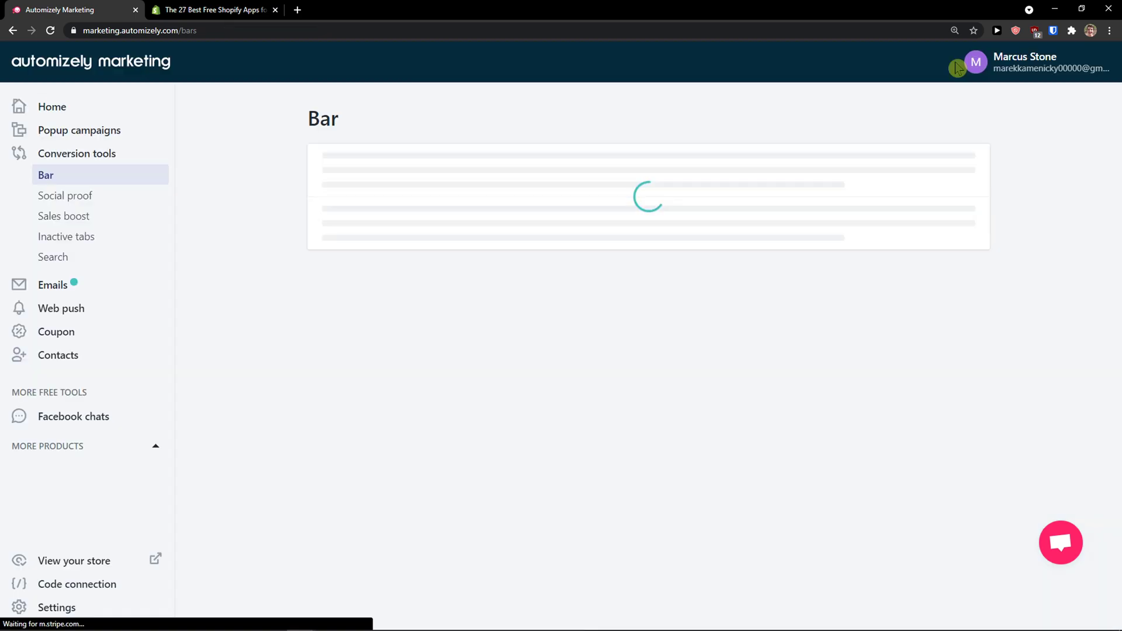
Step: Open the Standard bar from the Bar list and close it without changes
click(116, 201)
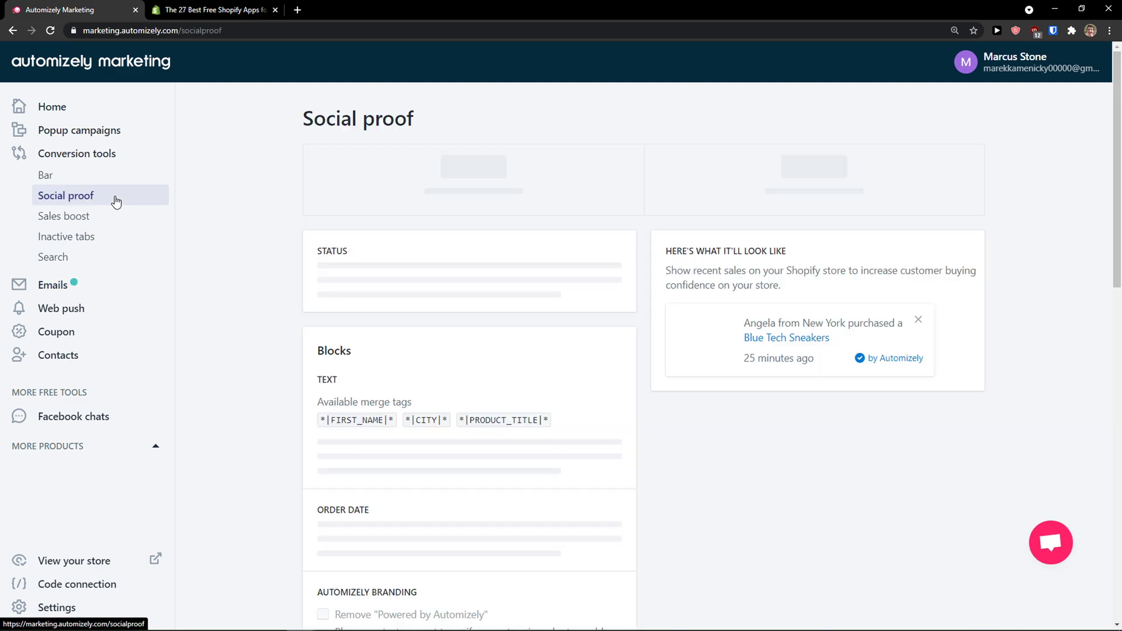
click(111, 181)
click(398, 231)
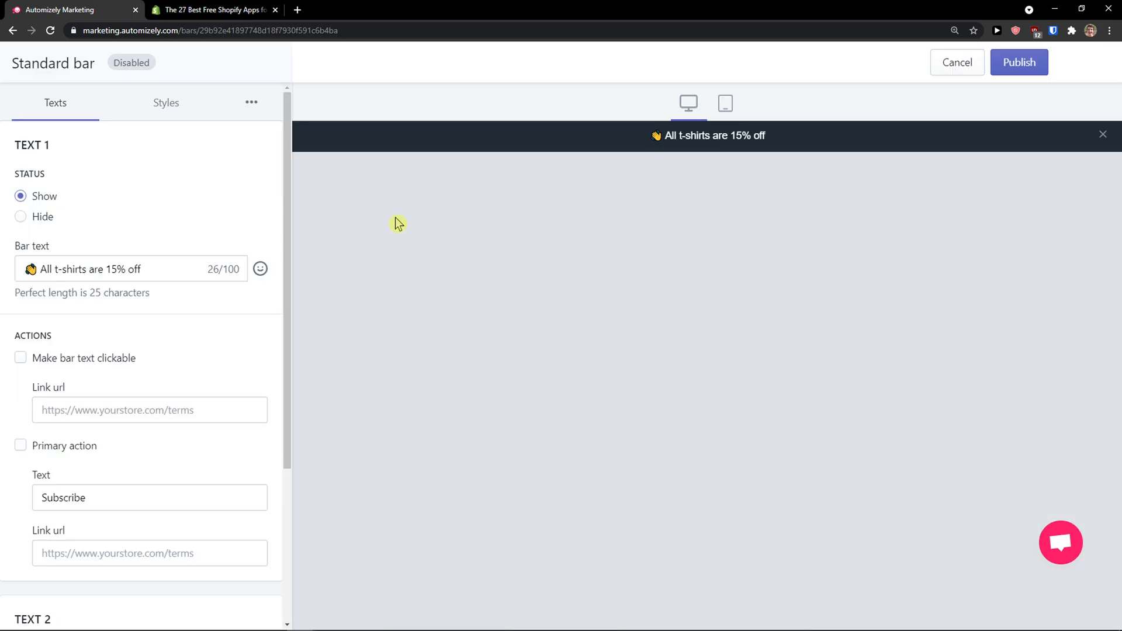
click(967, 75)
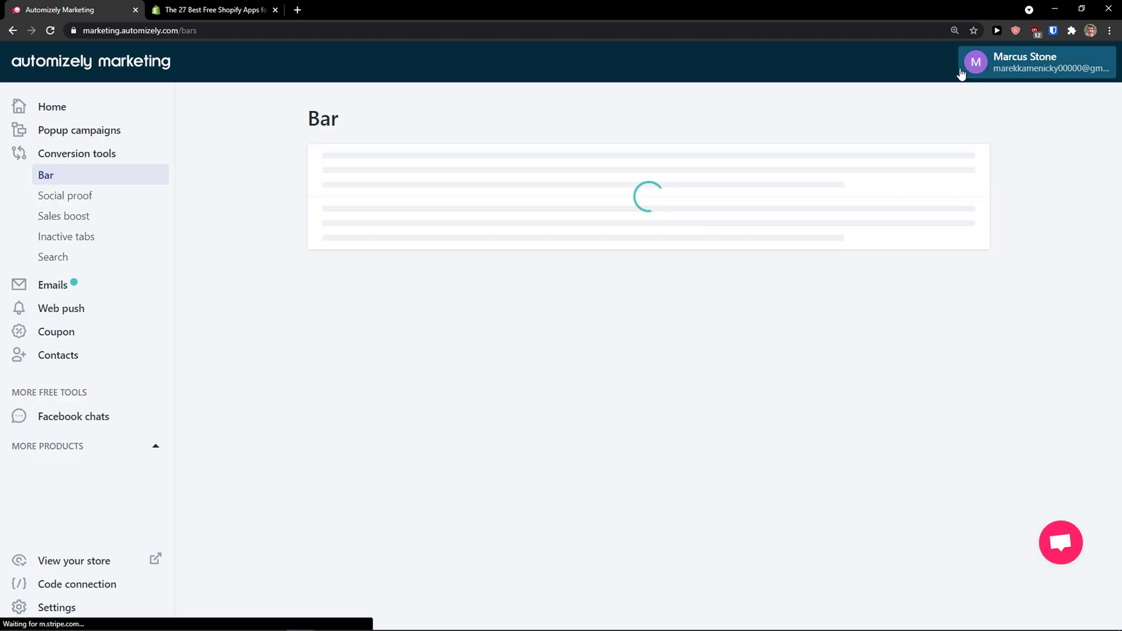
Step: Look over the Social proof page and its preview description
click(118, 205)
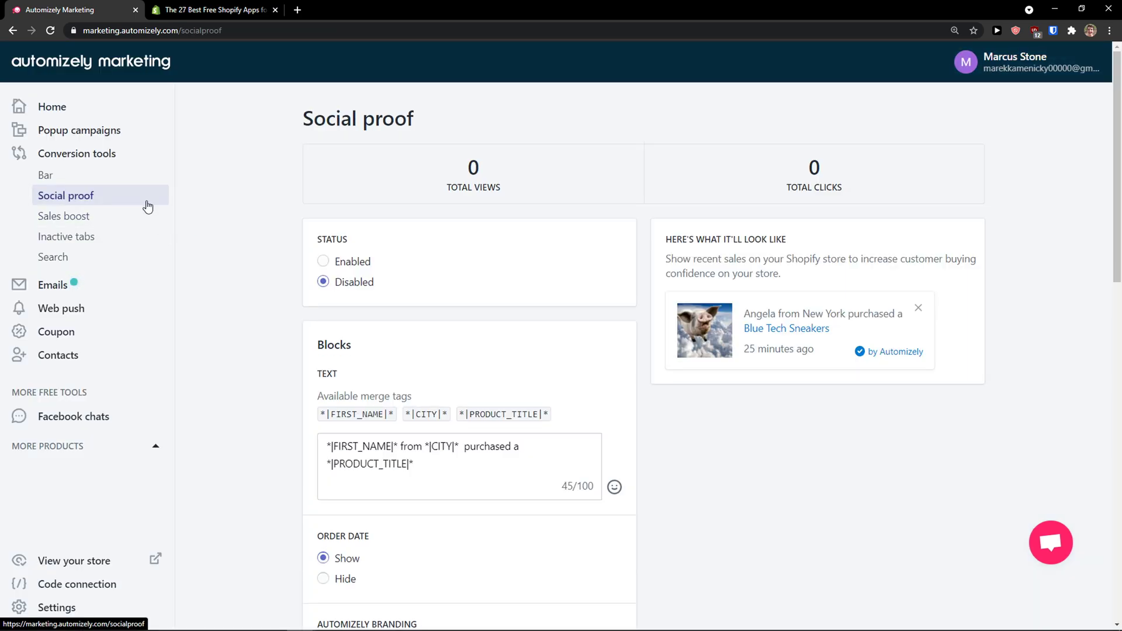
scroll(210, 225, down, 2)
scroll(212, 226, up, 2)
scroll(212, 226, down, 2)
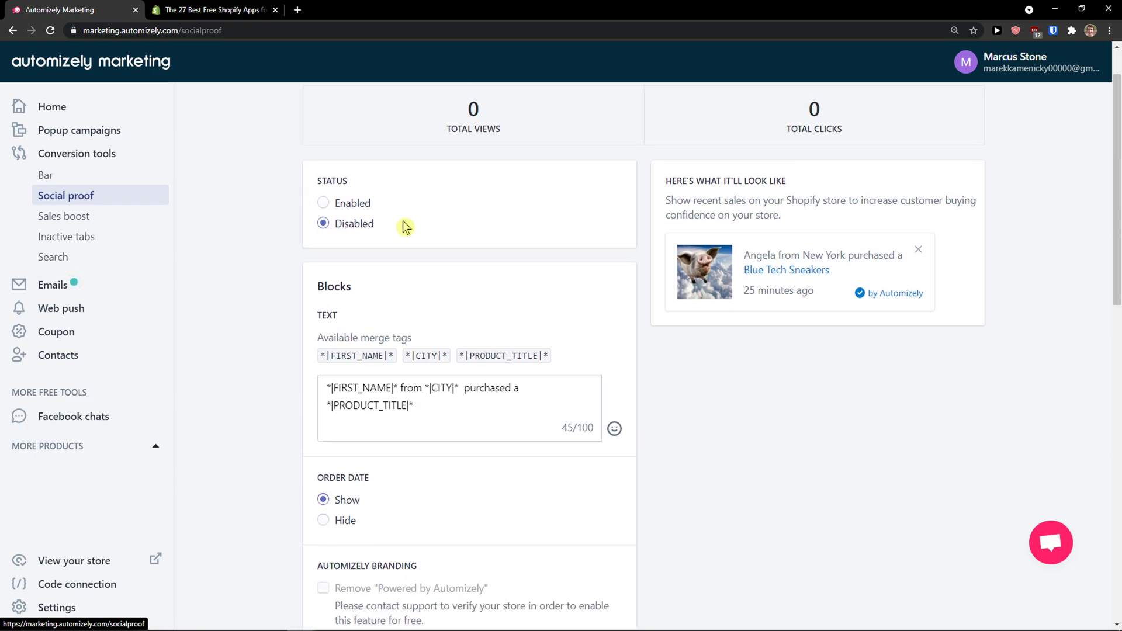
drag(676, 200, 816, 217)
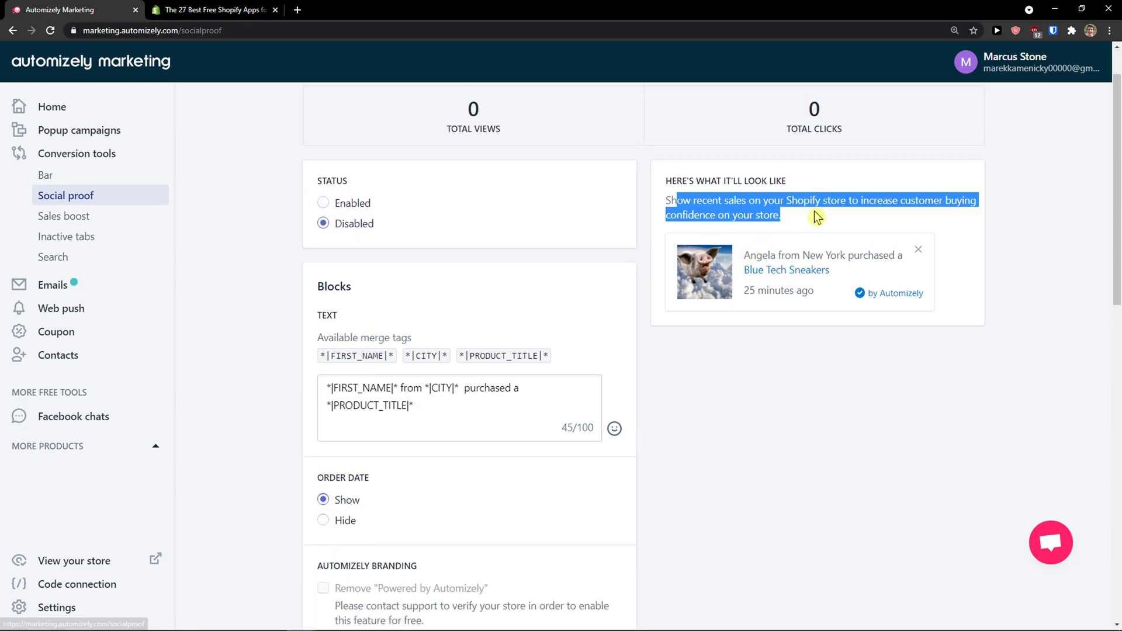
click(817, 218)
scroll(814, 217, up, 1)
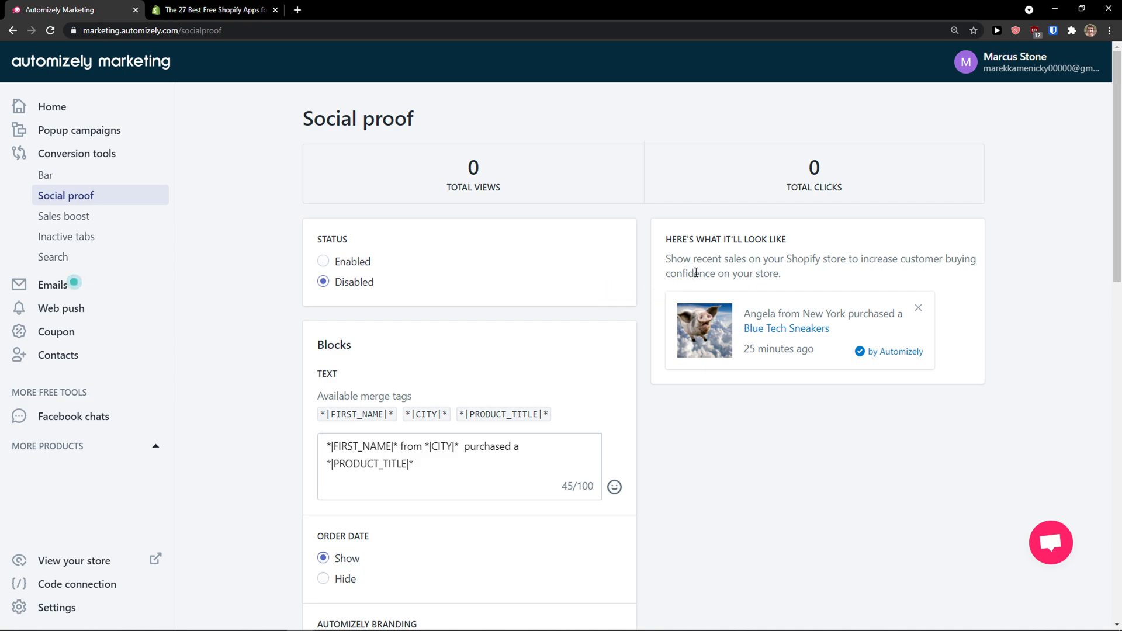
Step: Browse Sales boost, the Default and Abandoned cart inactive tabs, and Search, then return to Bar
click(140, 216)
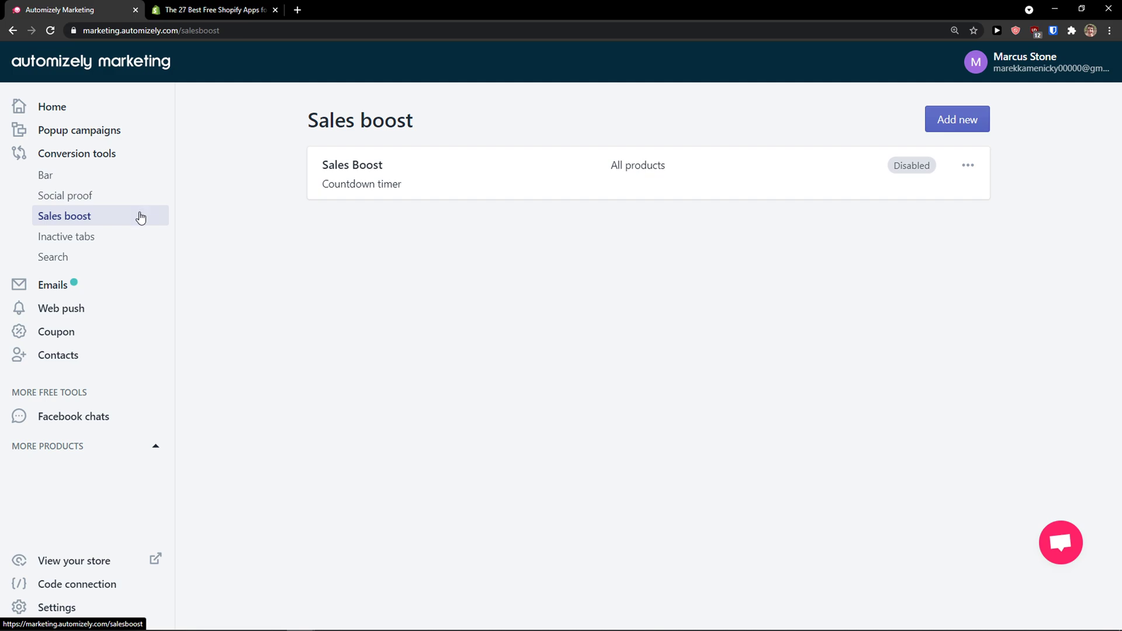
click(130, 241)
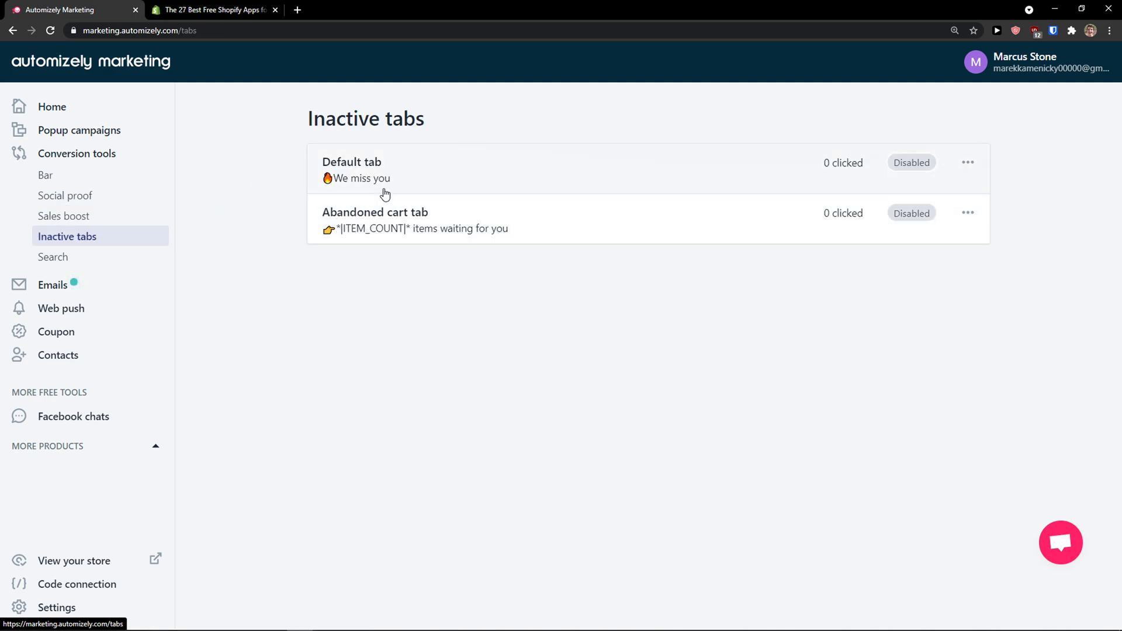
click(431, 168)
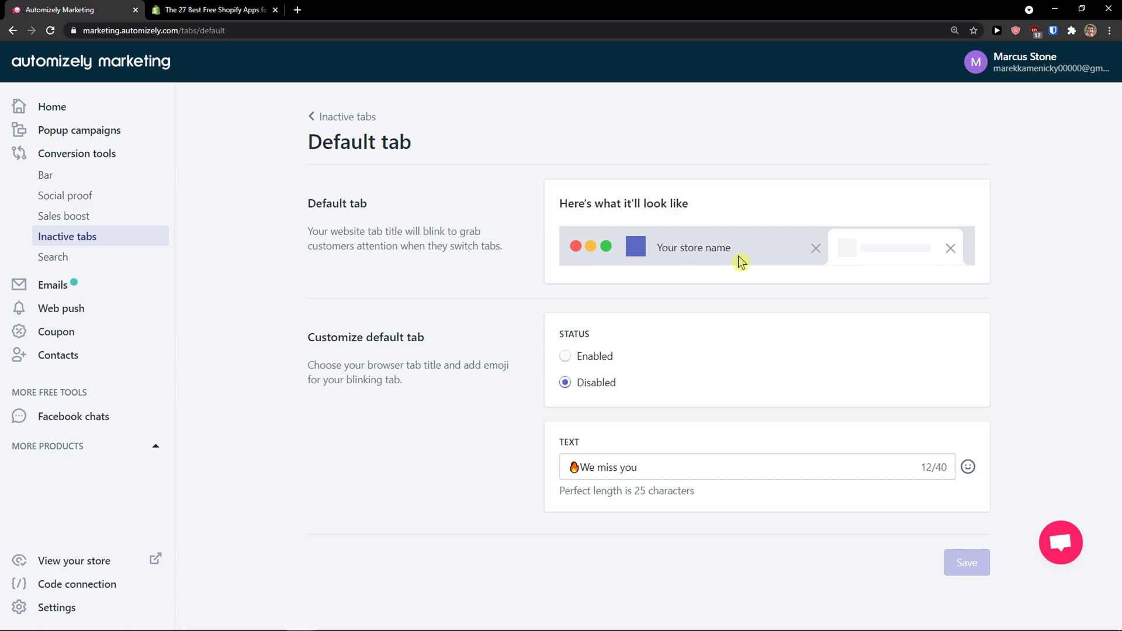
click(12, 31)
click(518, 228)
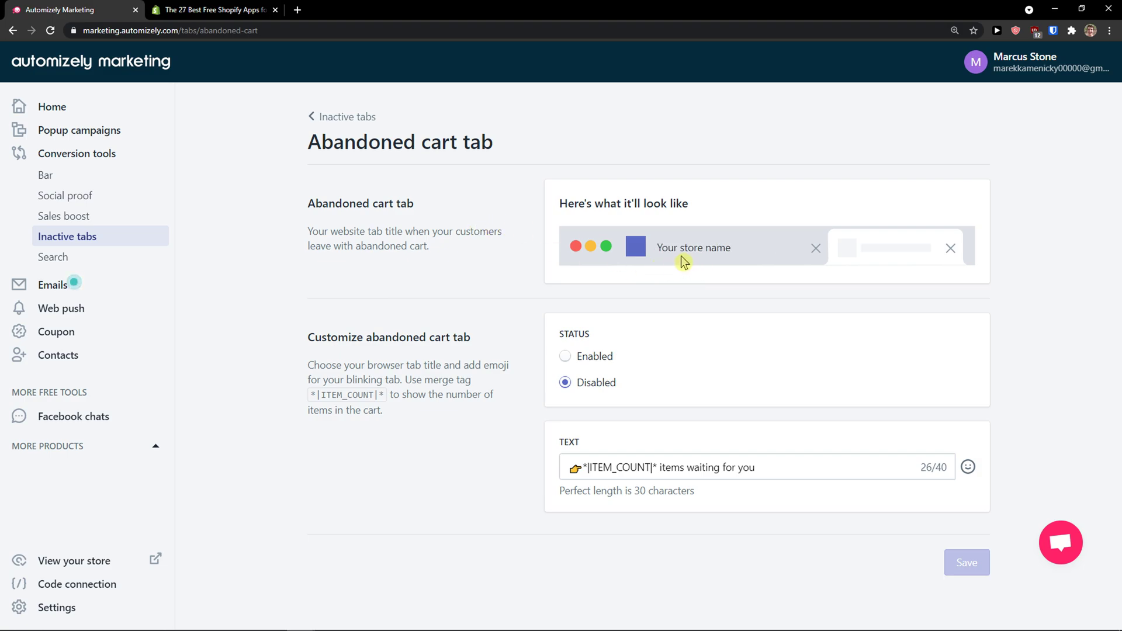
drag(670, 248, 729, 251)
triple_click(742, 250)
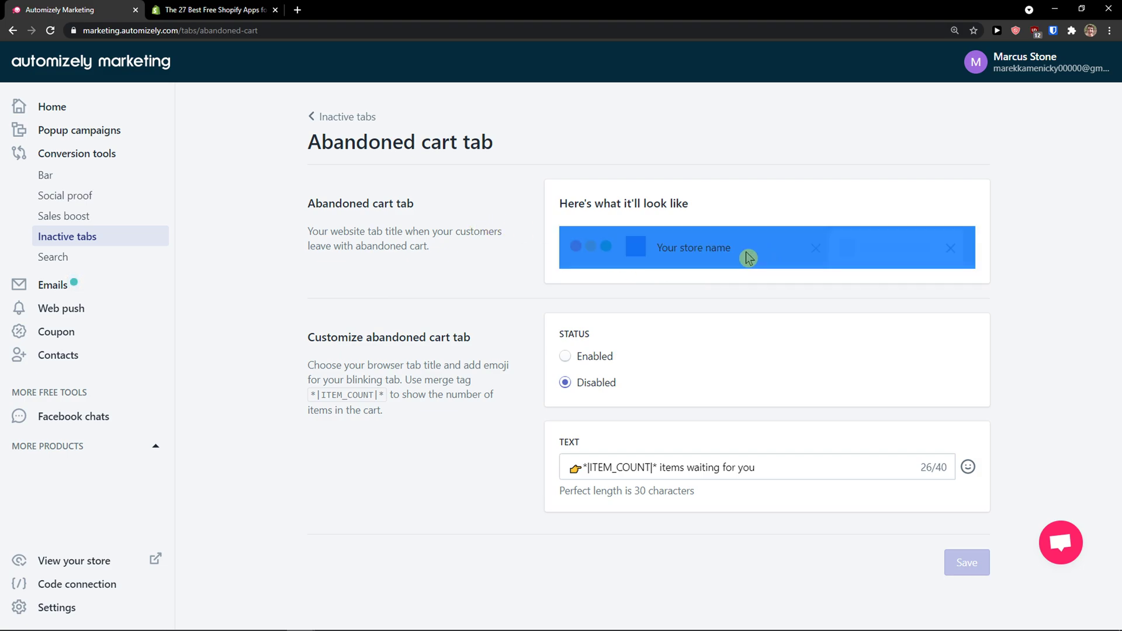
click(111, 267)
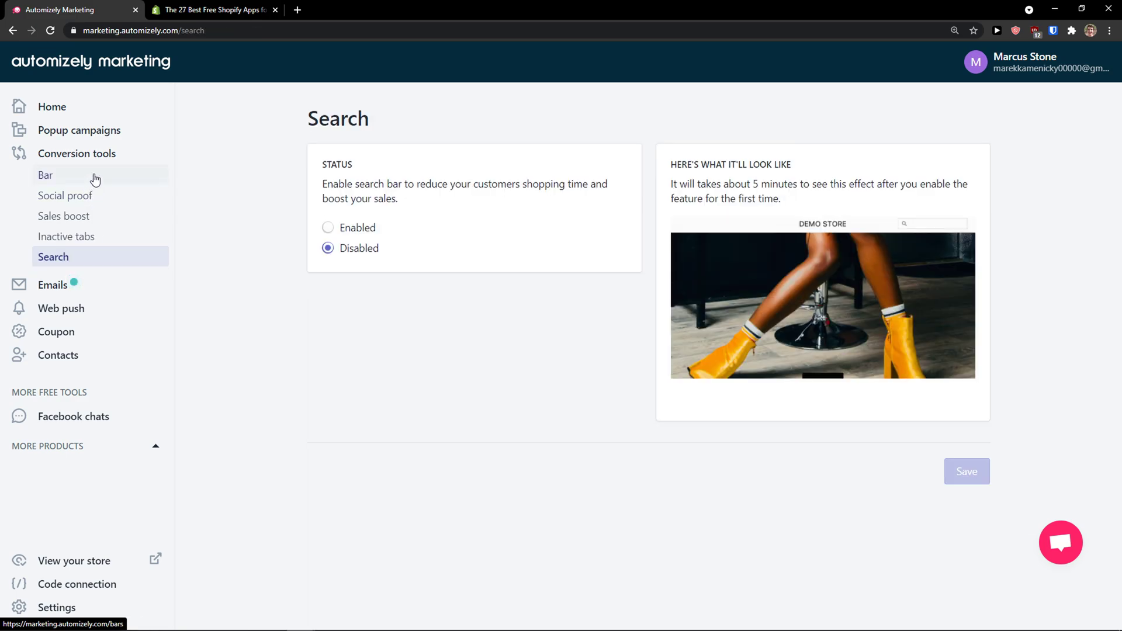
click(94, 178)
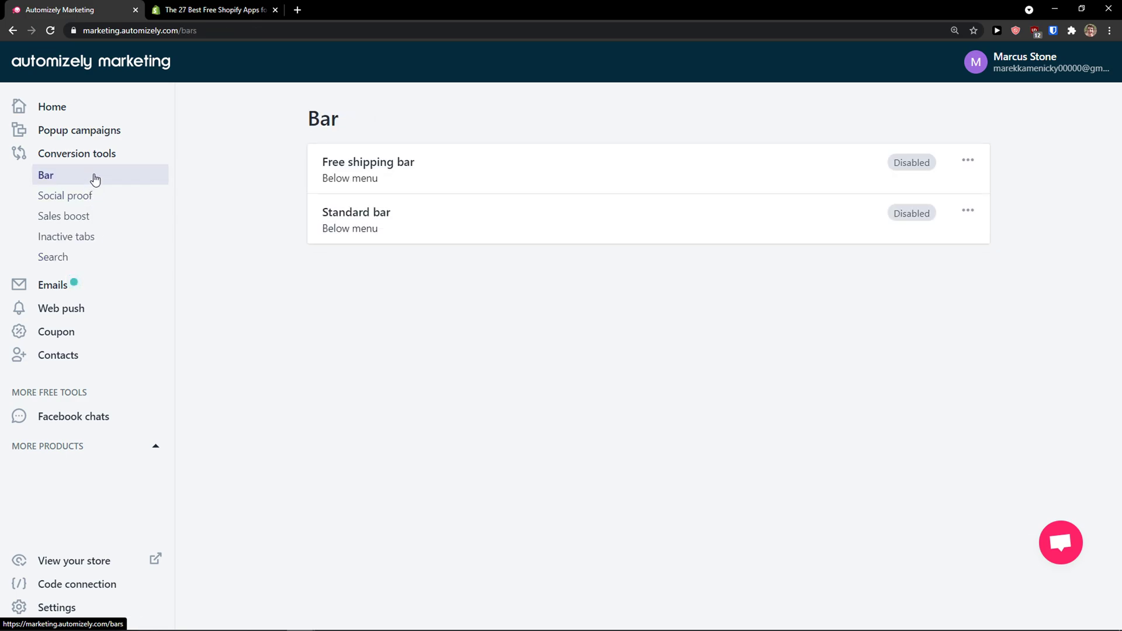
click(624, 185)
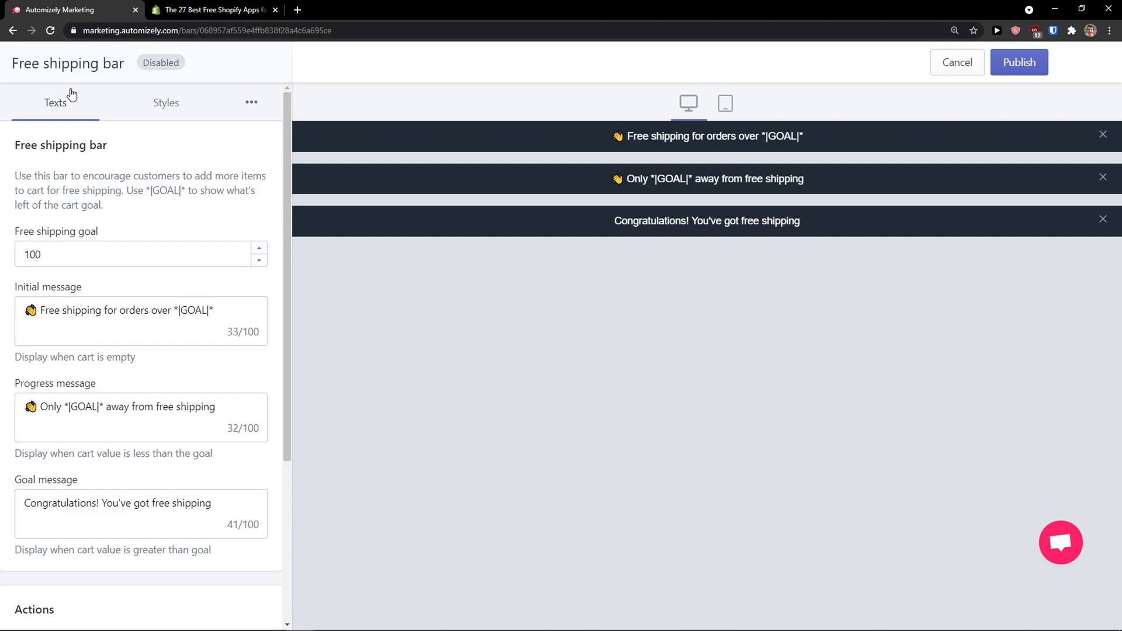
scroll(111, 225, down, 1)
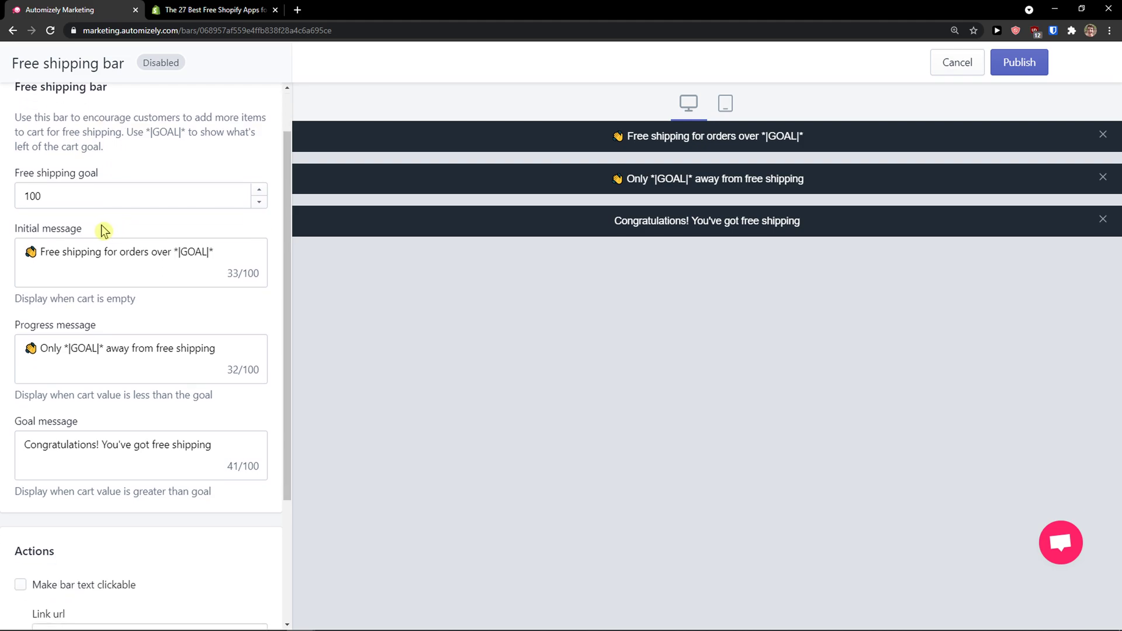
scroll(69, 228, down, 1)
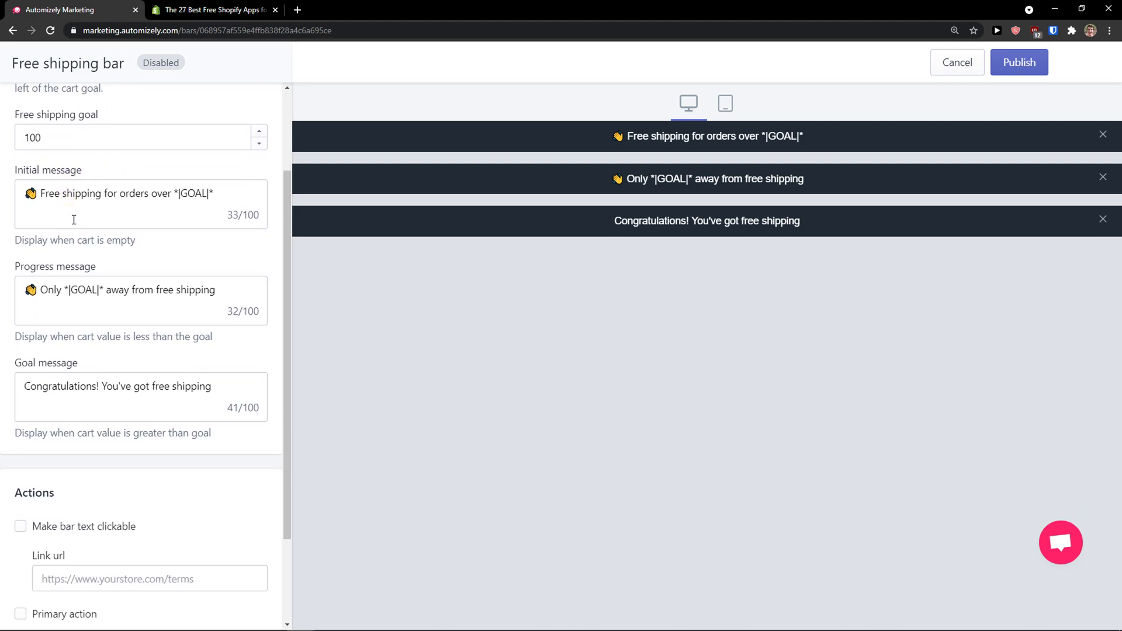
scroll(74, 220, down, 1)
scroll(41, 326, up, 4)
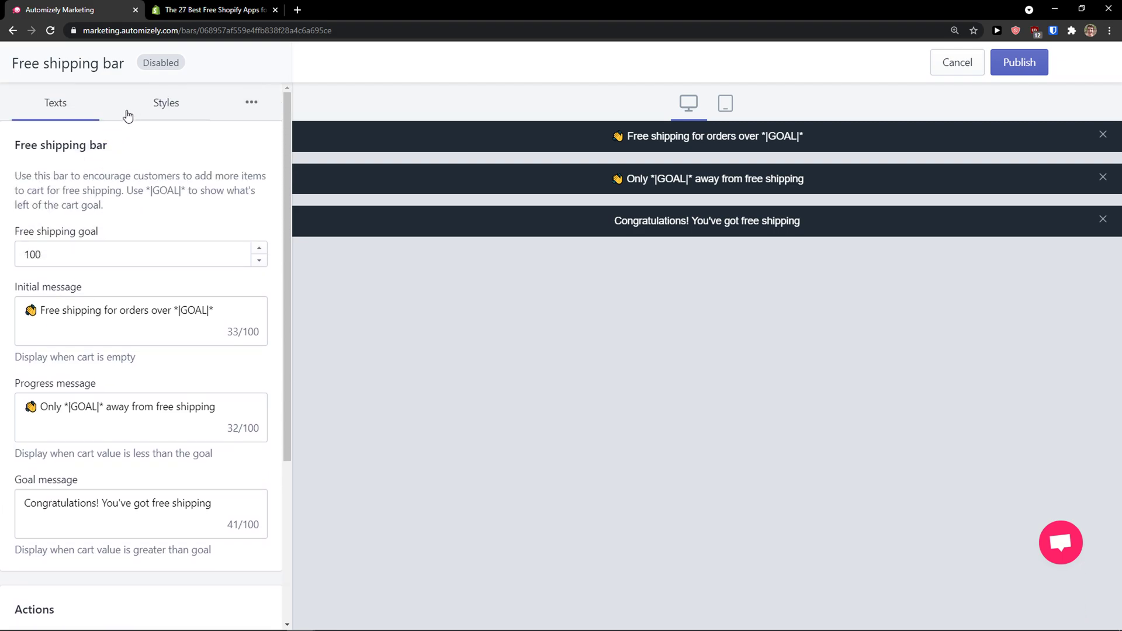
click(133, 111)
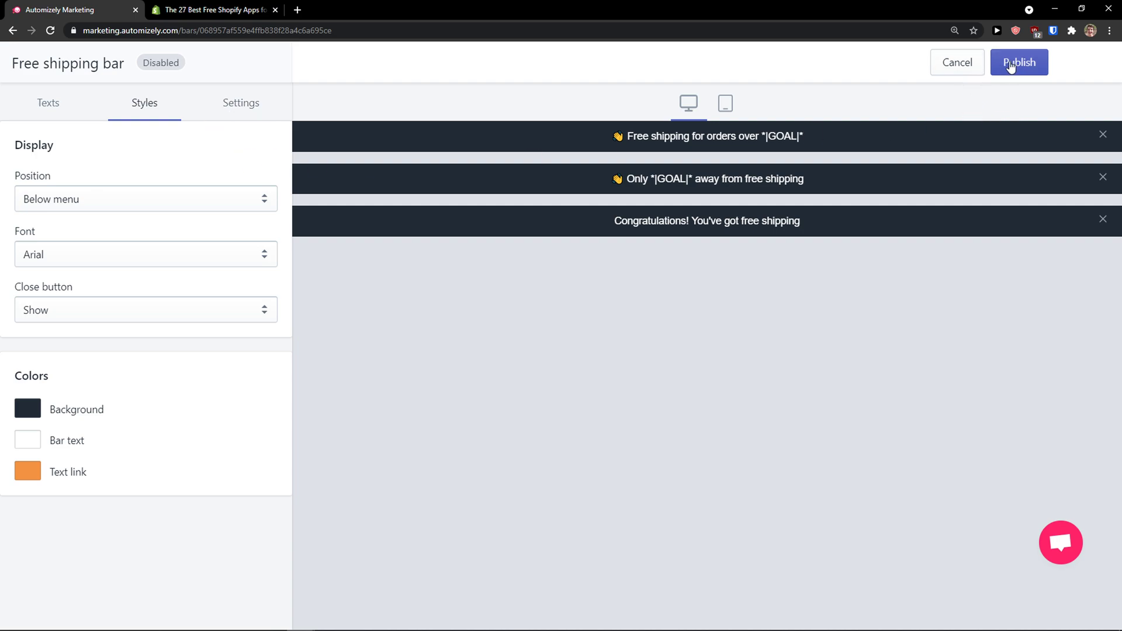
click(17, 41)
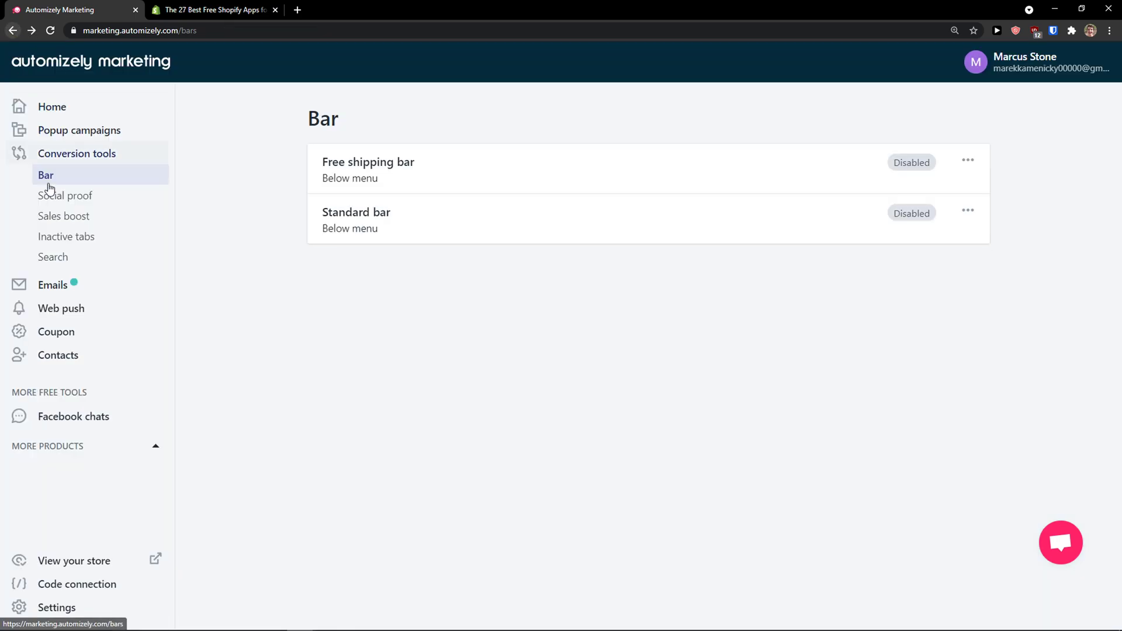
Step: Create a new newsletter from the Default template
click(69, 284)
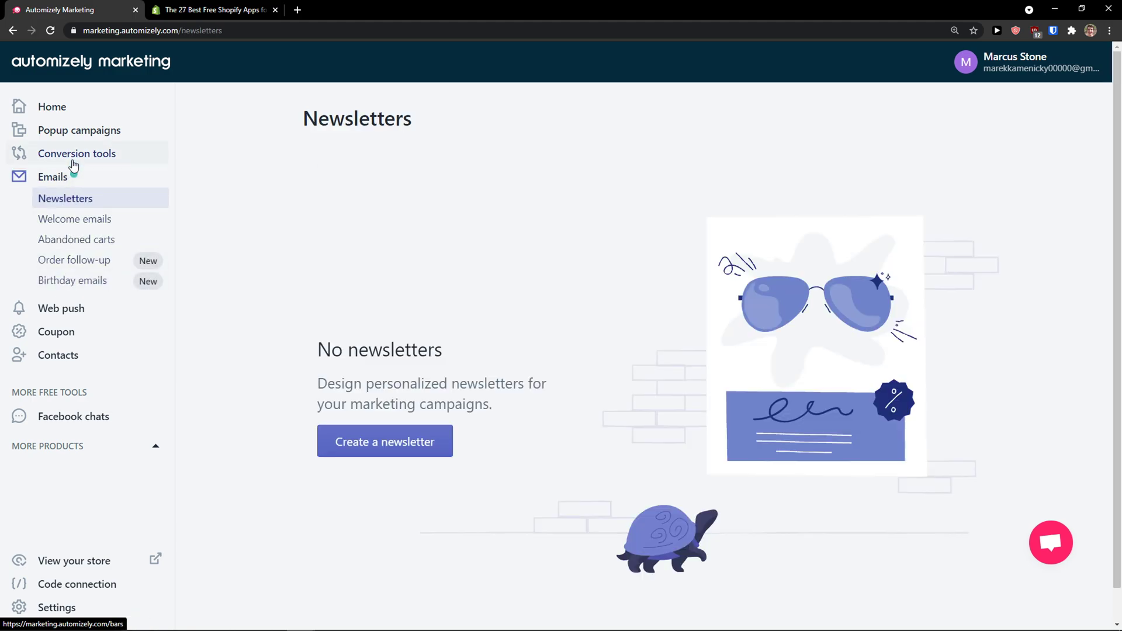
scroll(478, 281, down, 1)
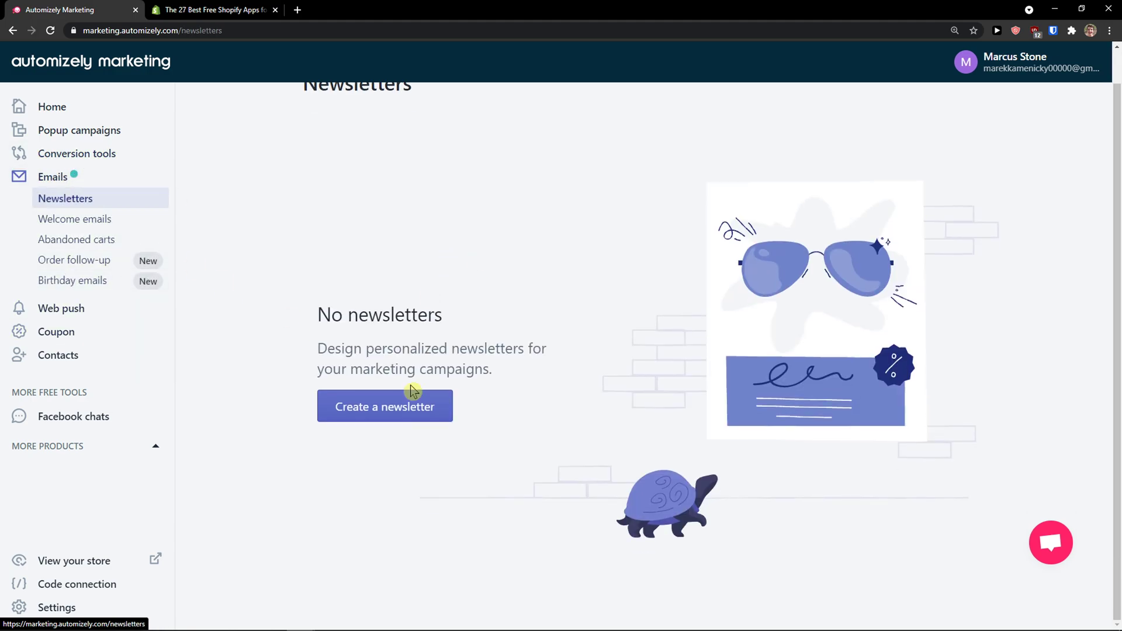
click(343, 420)
scroll(321, 387, down, 1)
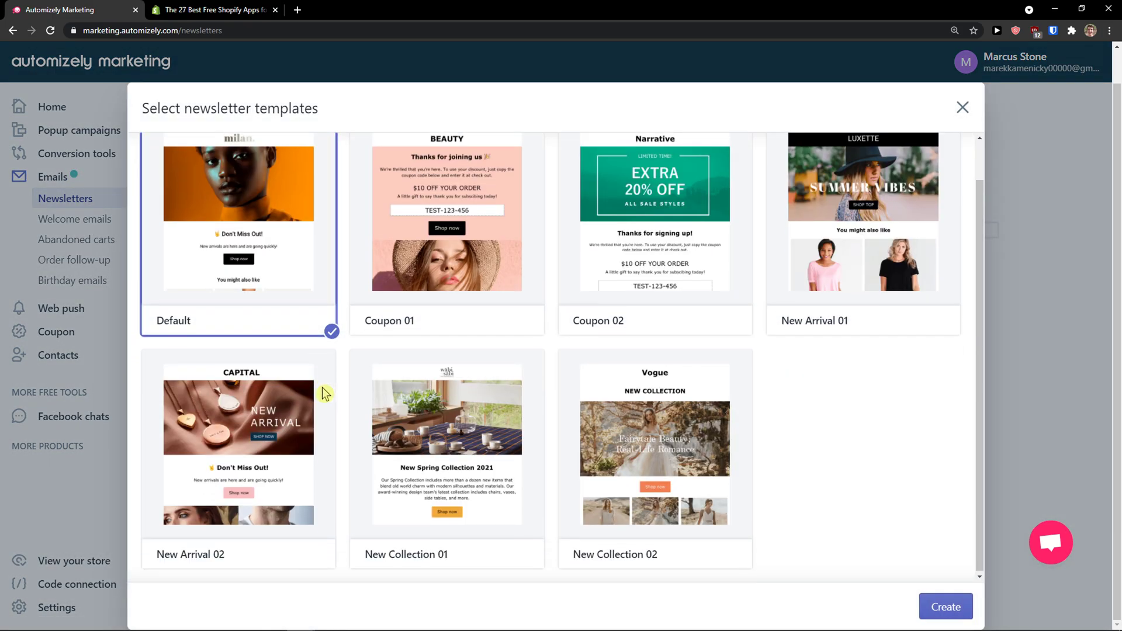
scroll(322, 388, up, 1)
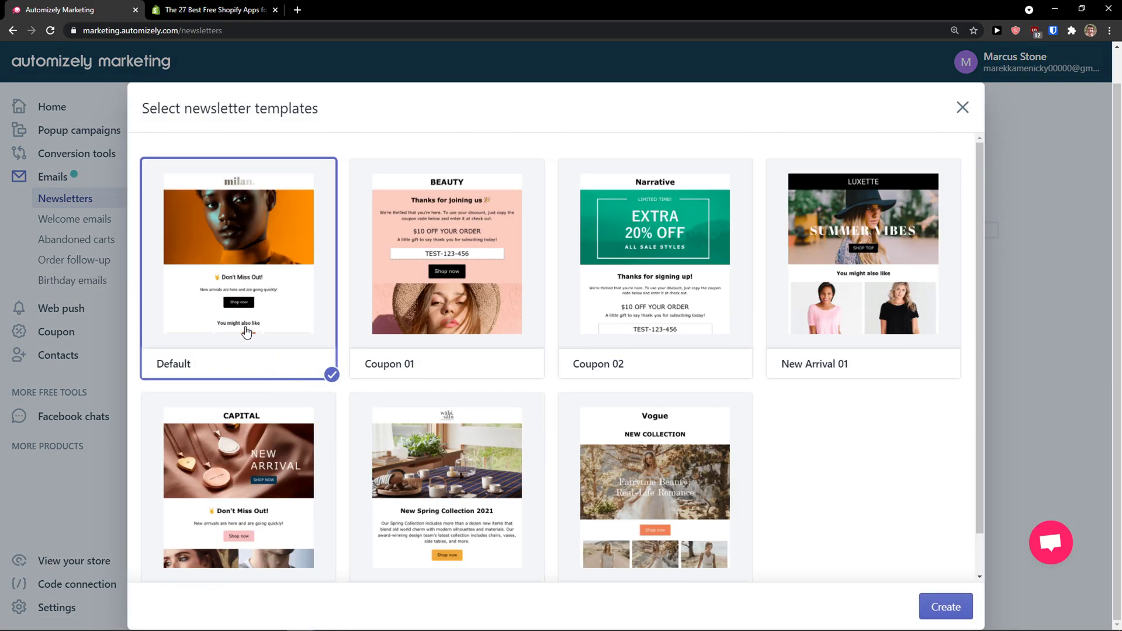
scroll(385, 348, down, 1)
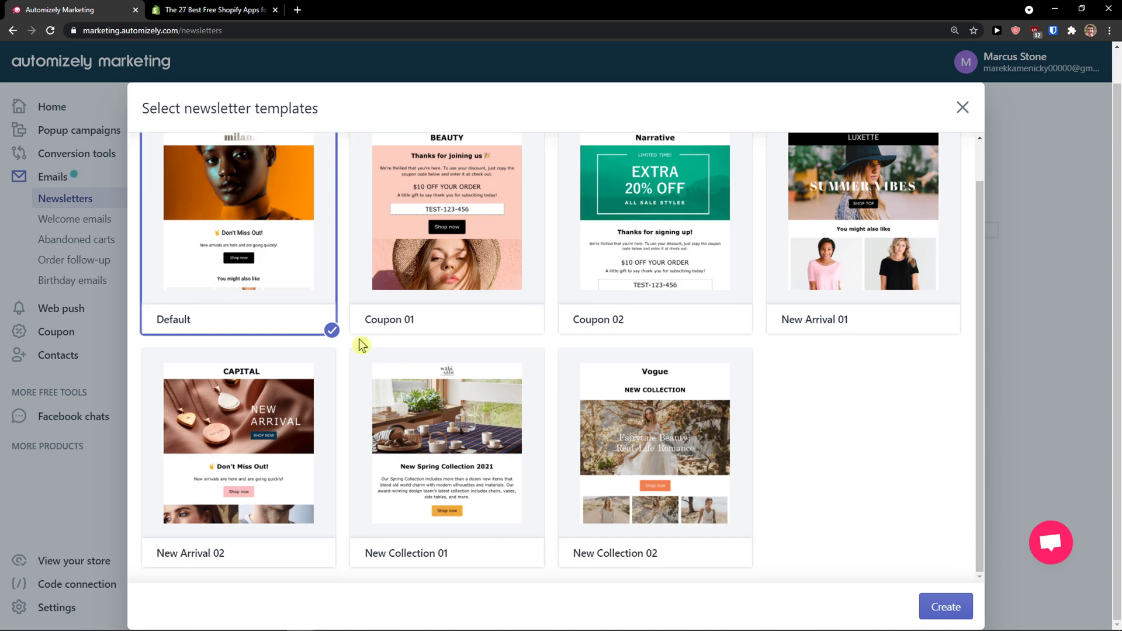
click(934, 608)
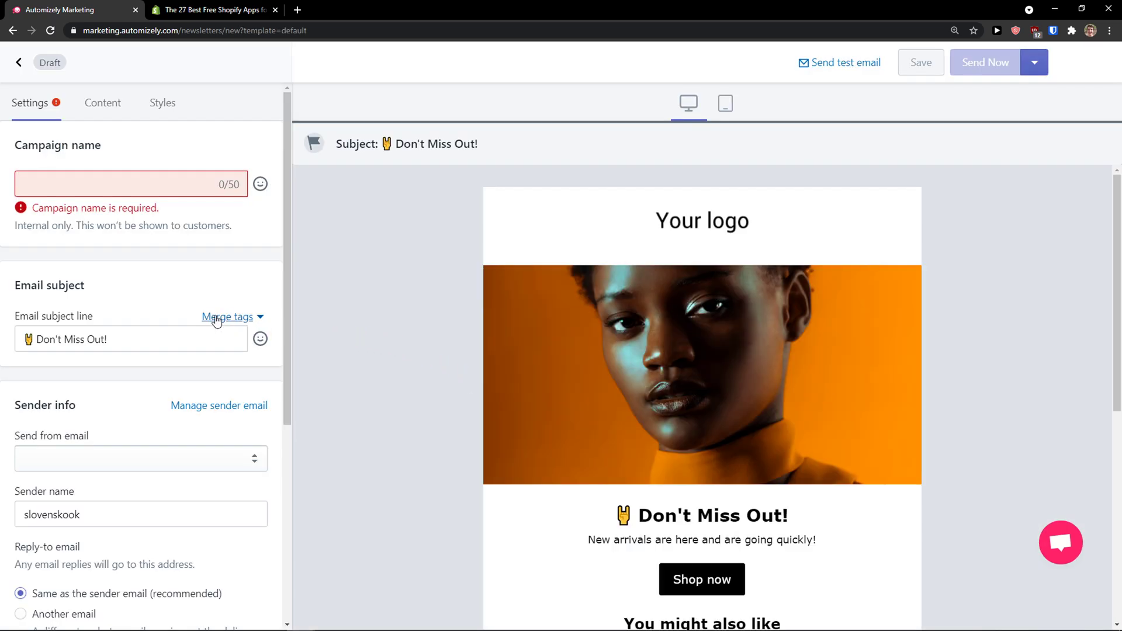
Step: Name the campaign 'Main Newsletter' and review the sender, reply-to and Send to settings
click(105, 188)
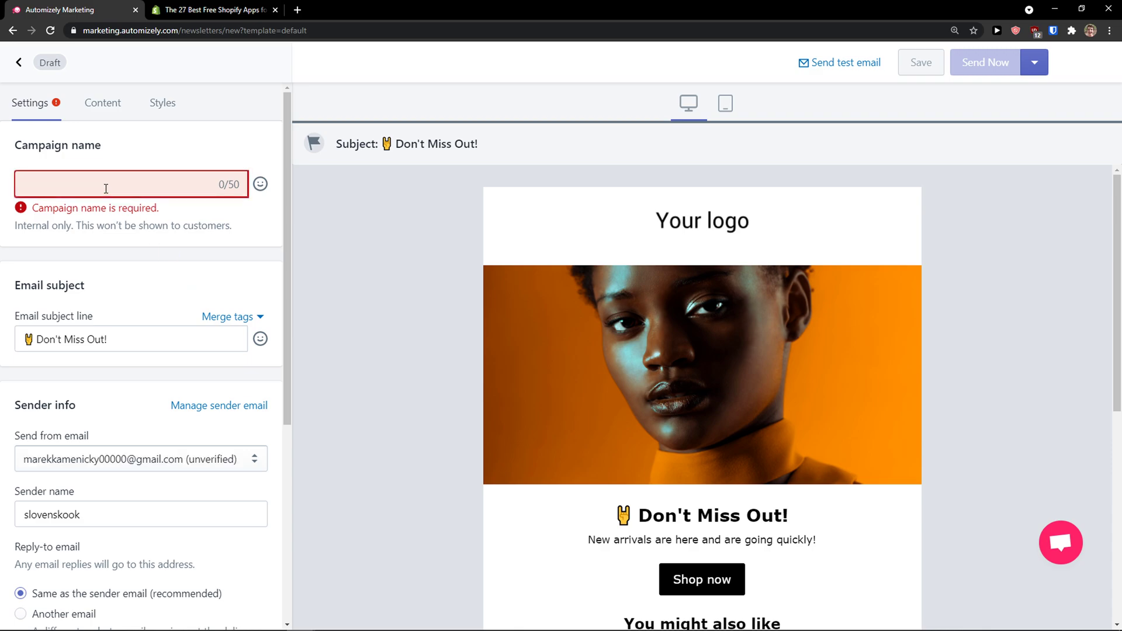
text(Main Newslette)
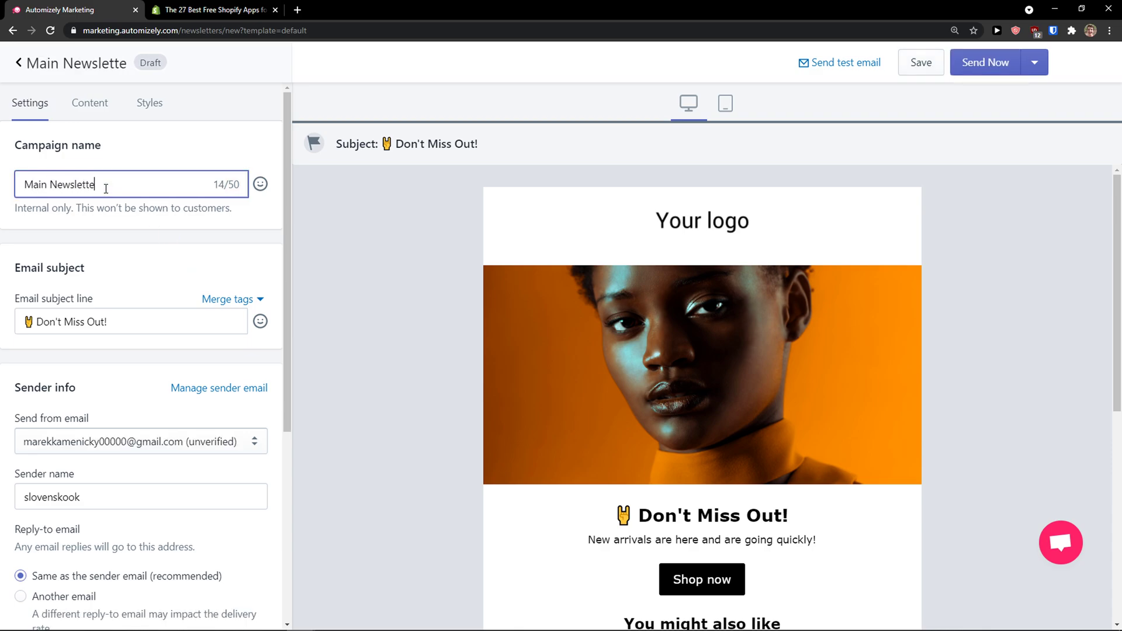
text(r)
scroll(108, 210, down, 2)
scroll(643, 403, down, 1)
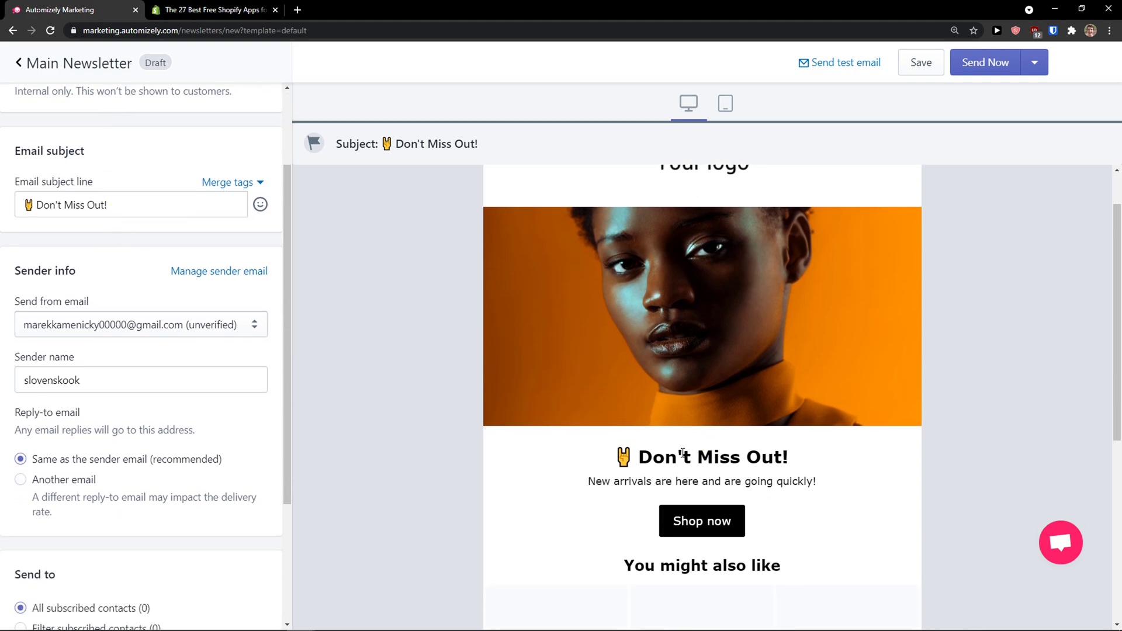
scroll(682, 453, down, 1)
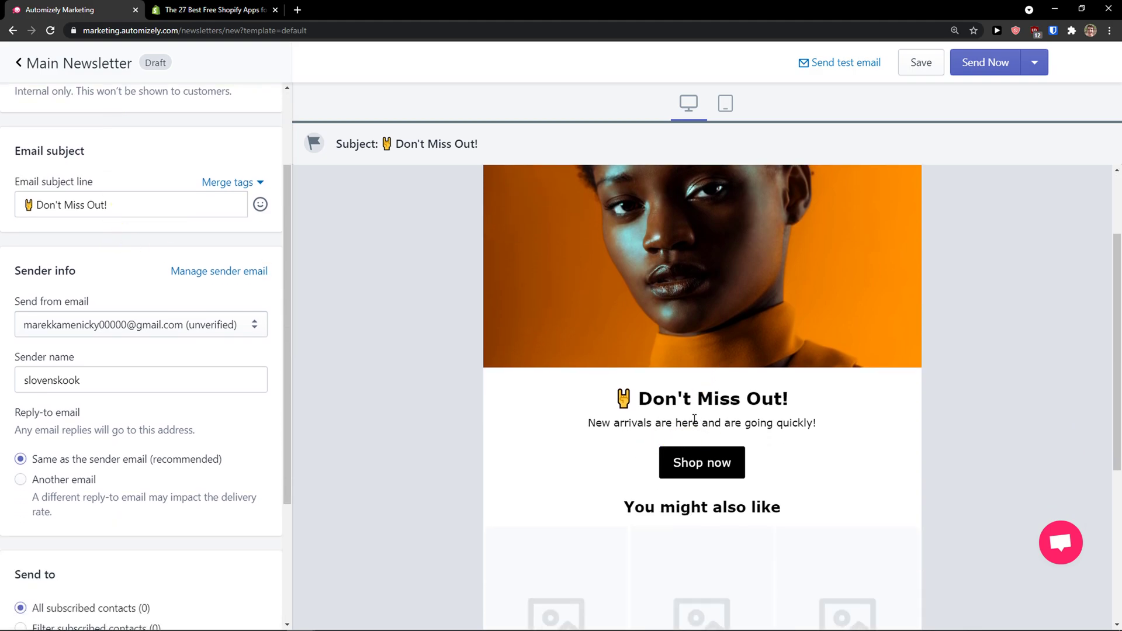
scroll(51, 327, down, 1)
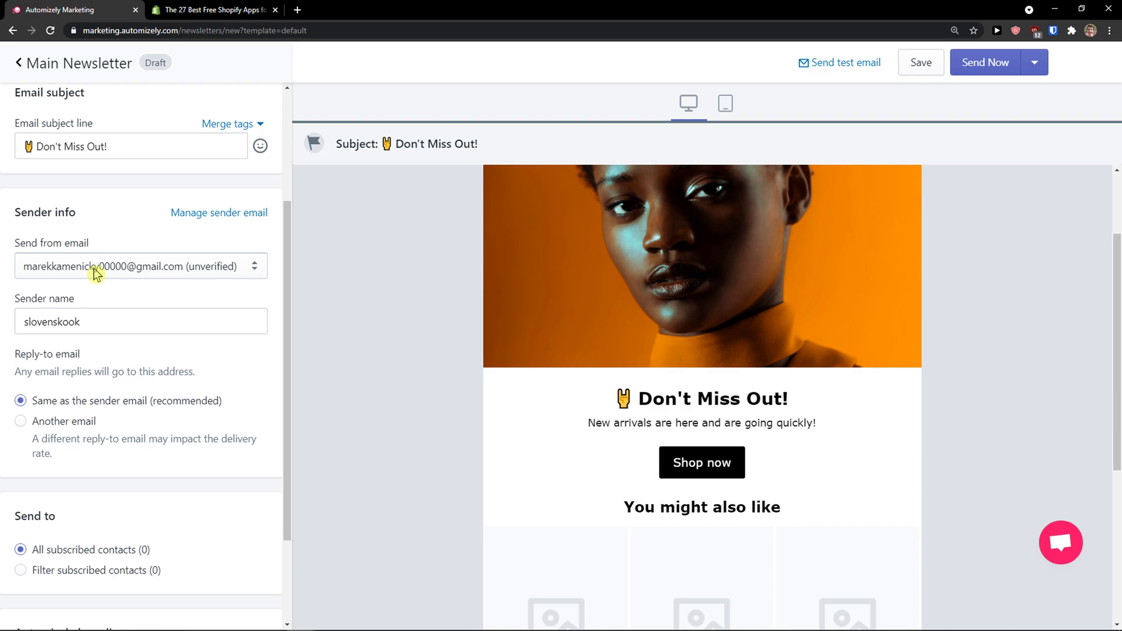
scroll(130, 328, down, 1)
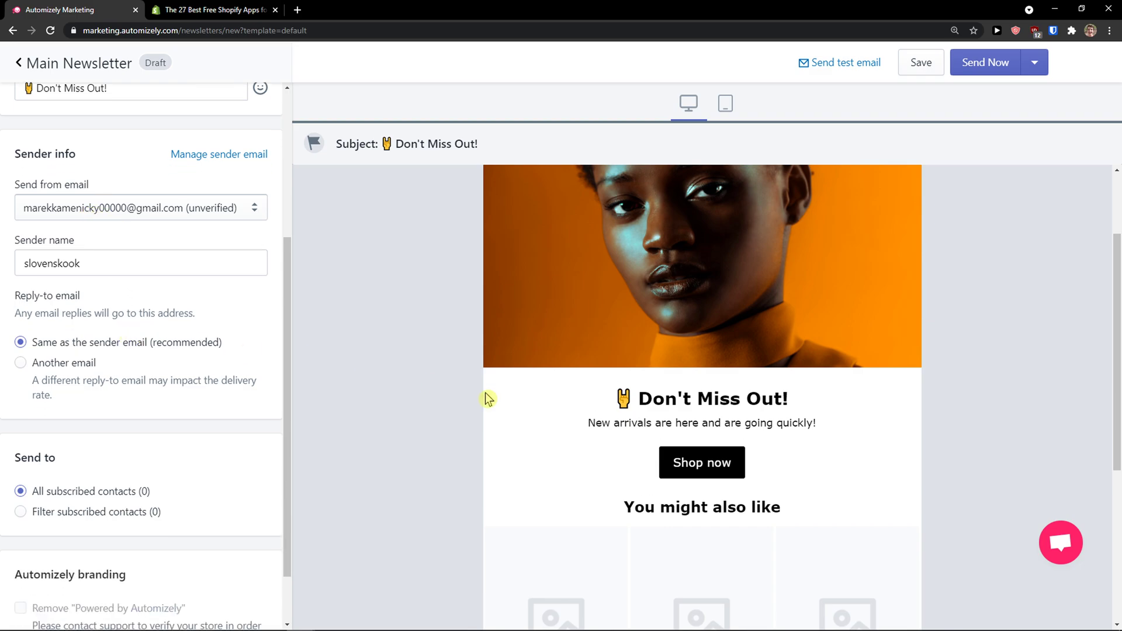
scroll(489, 395, down, 1)
scroll(91, 335, down, 1)
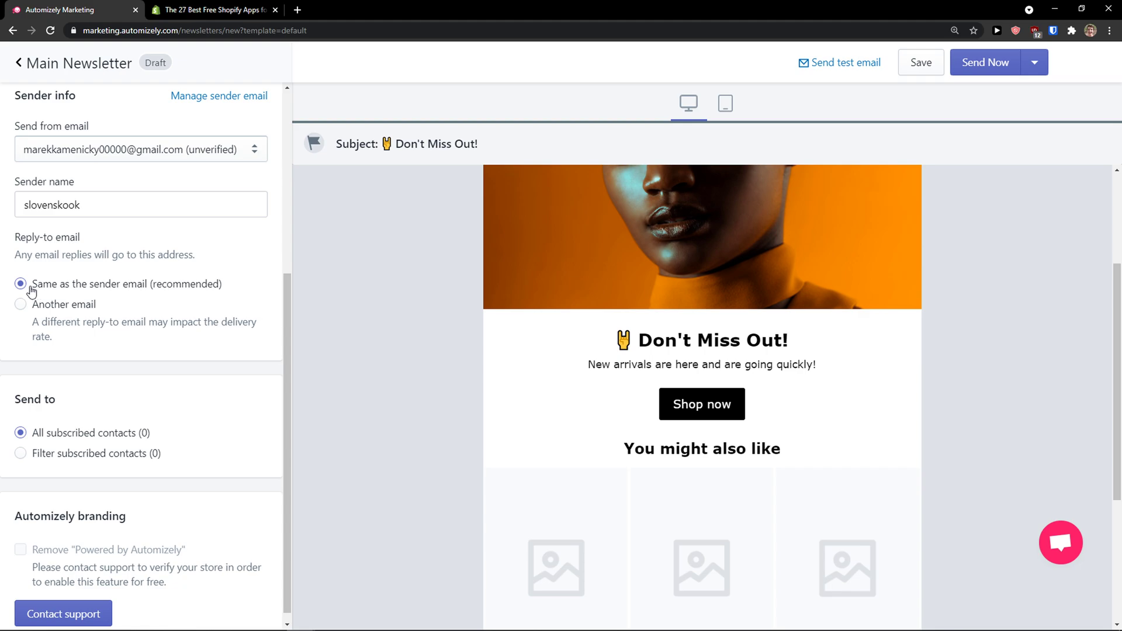
scroll(44, 319, down, 1)
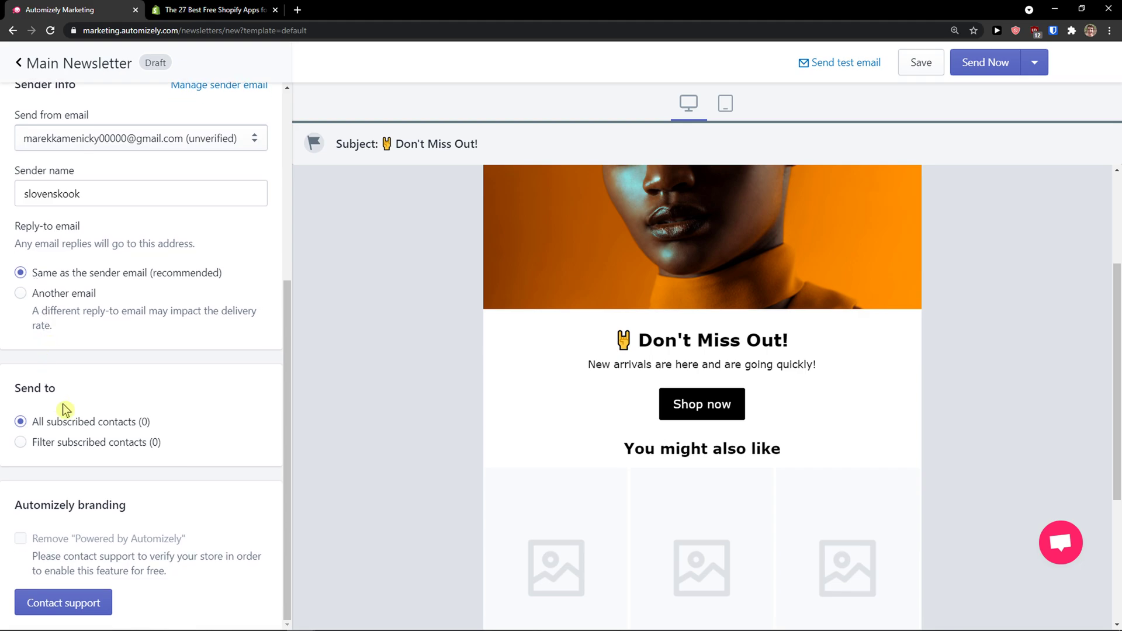
scroll(47, 433, up, 5)
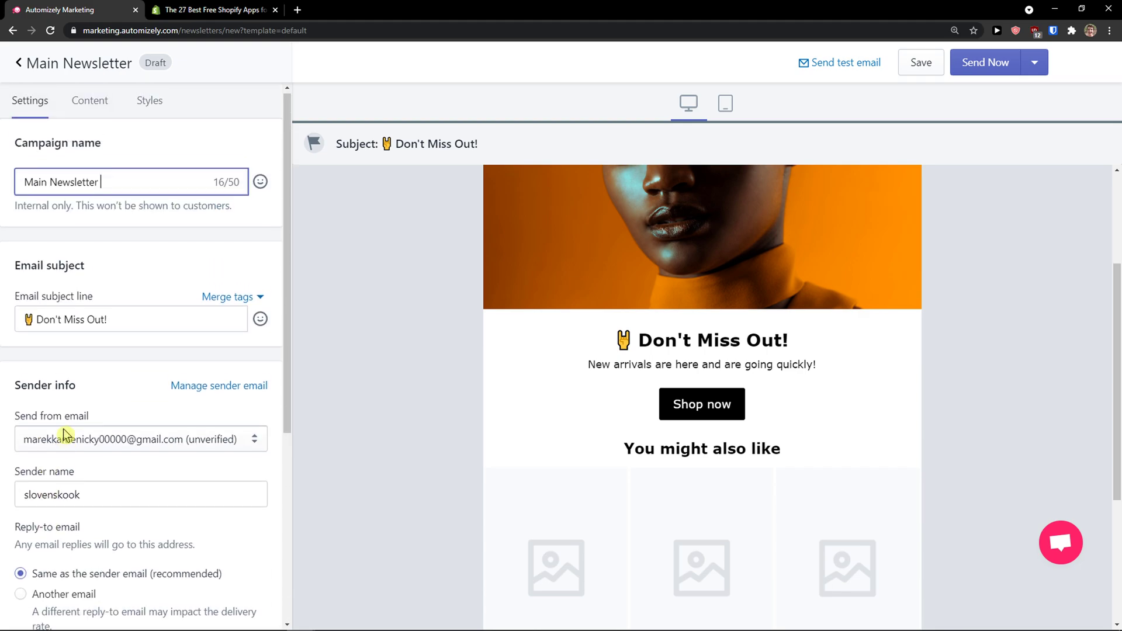
Step: Add a Button block to the email's content
click(90, 104)
scroll(615, 389, down, 4)
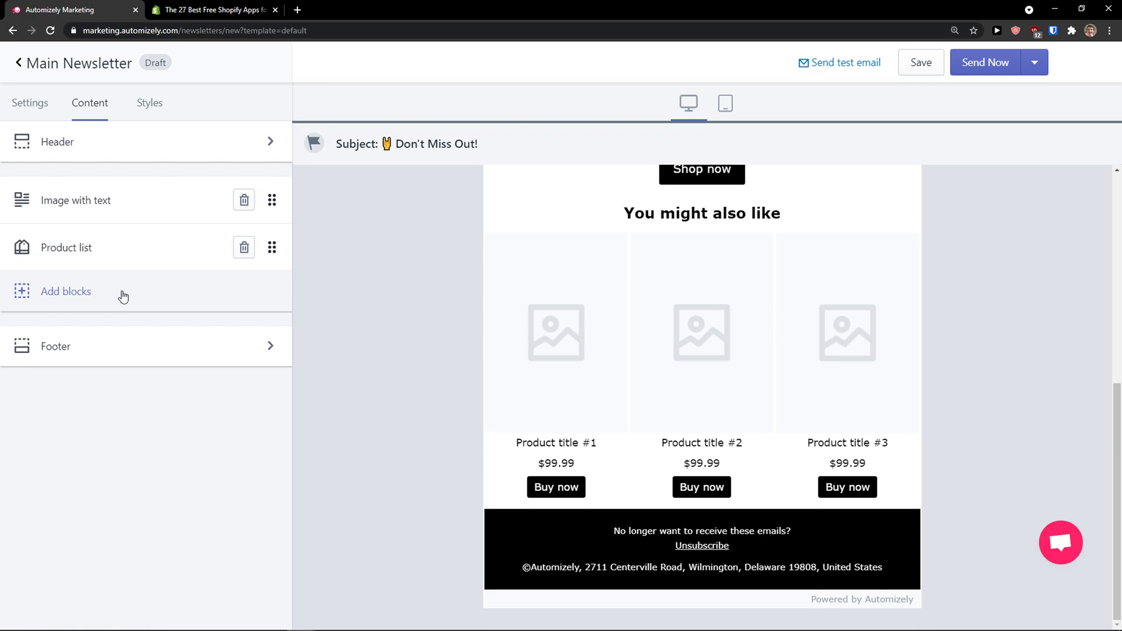
click(119, 297)
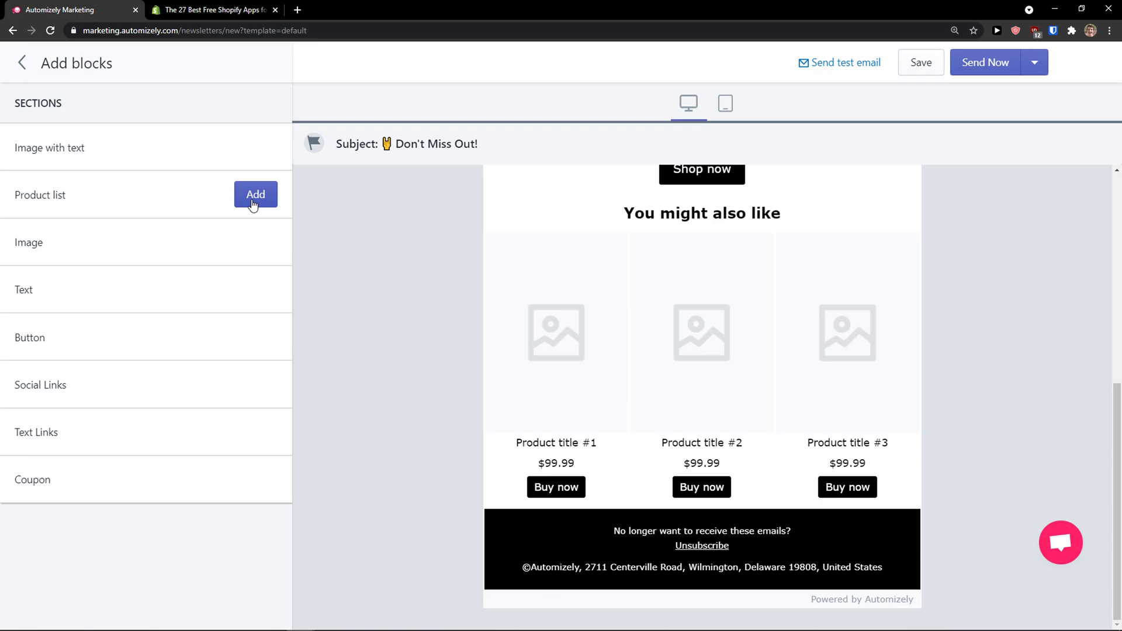
click(255, 337)
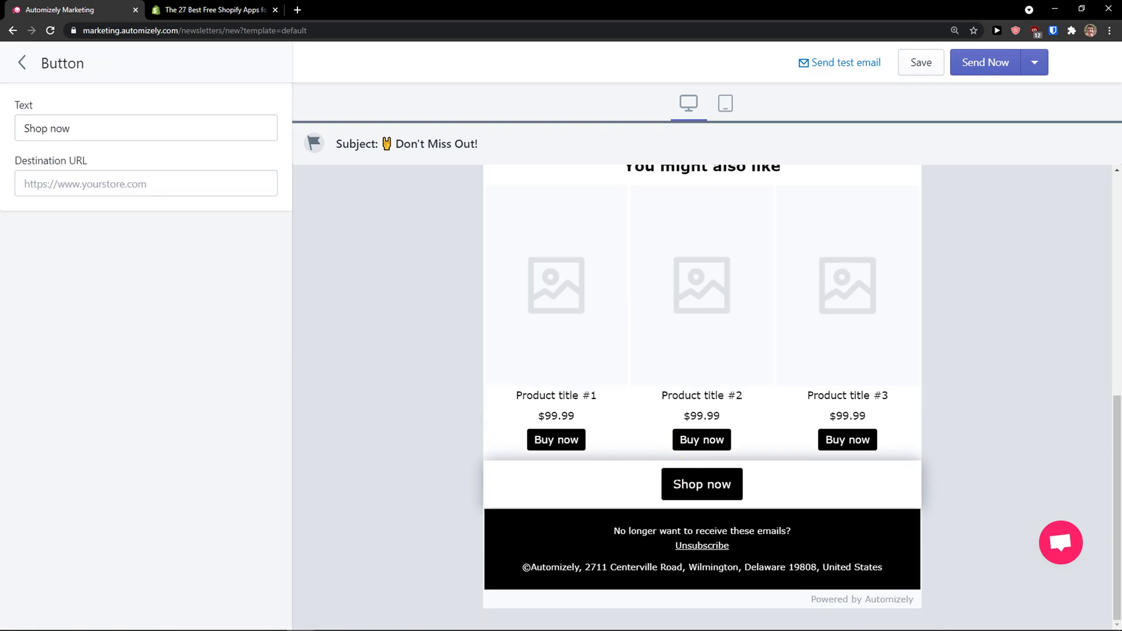
click(31, 71)
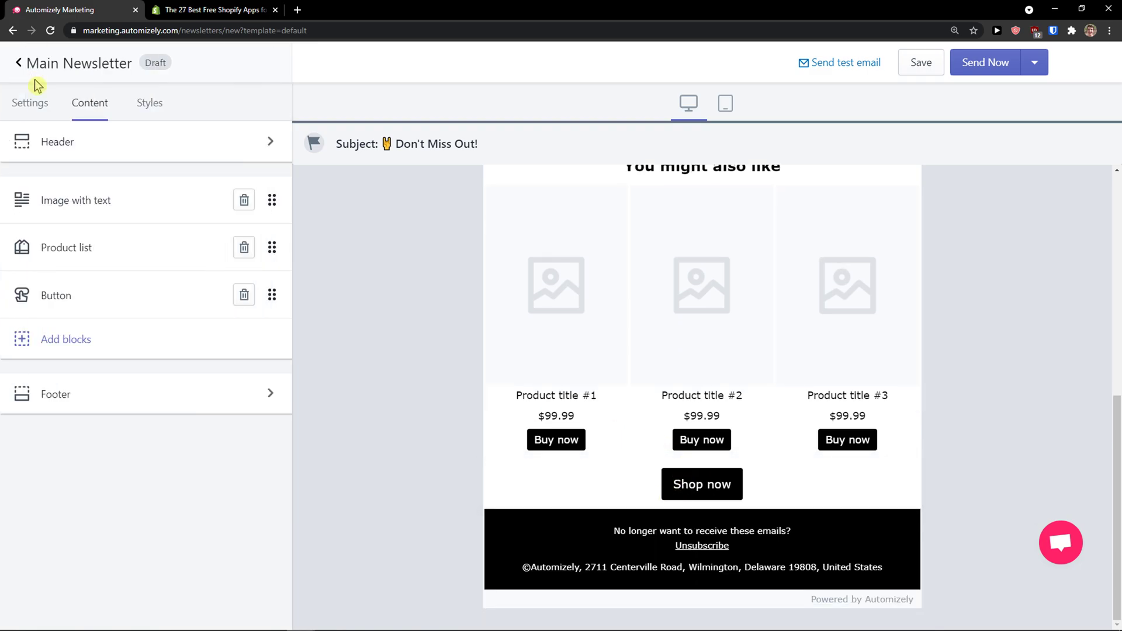
Step: Add a Coupon block, then delete it again
click(145, 335)
click(255, 479)
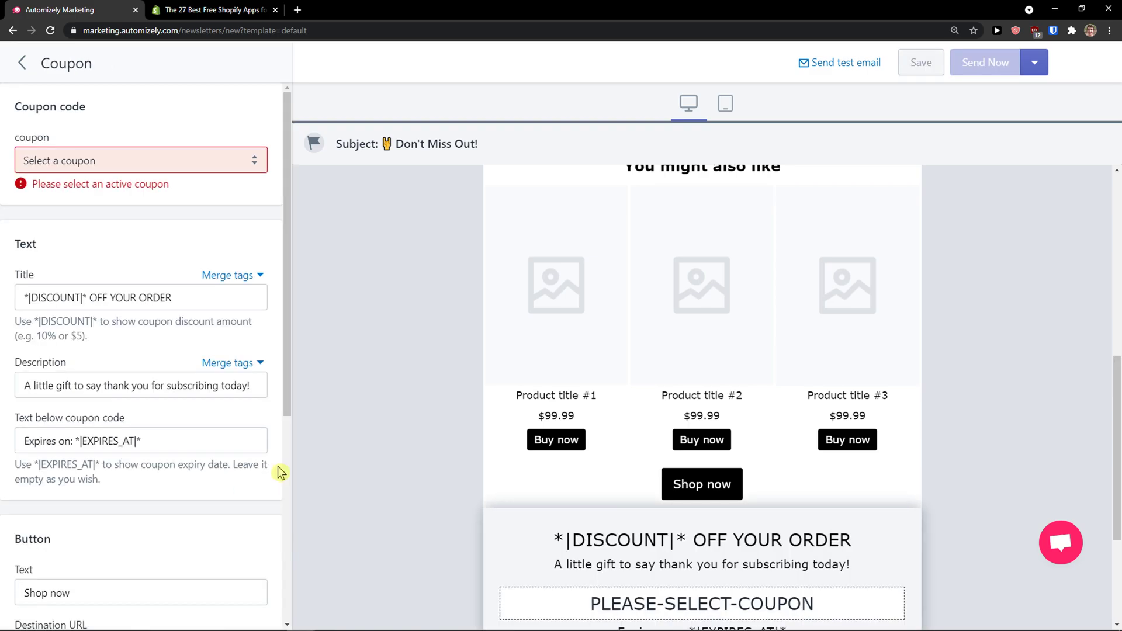
click(23, 69)
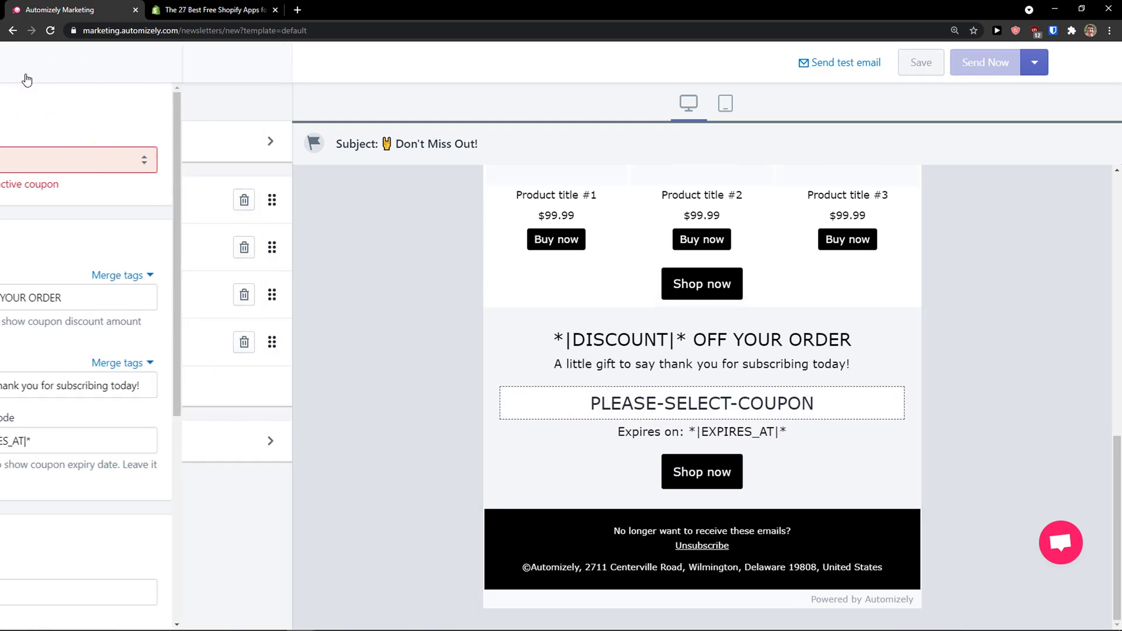
click(243, 344)
scroll(533, 353, up, 6)
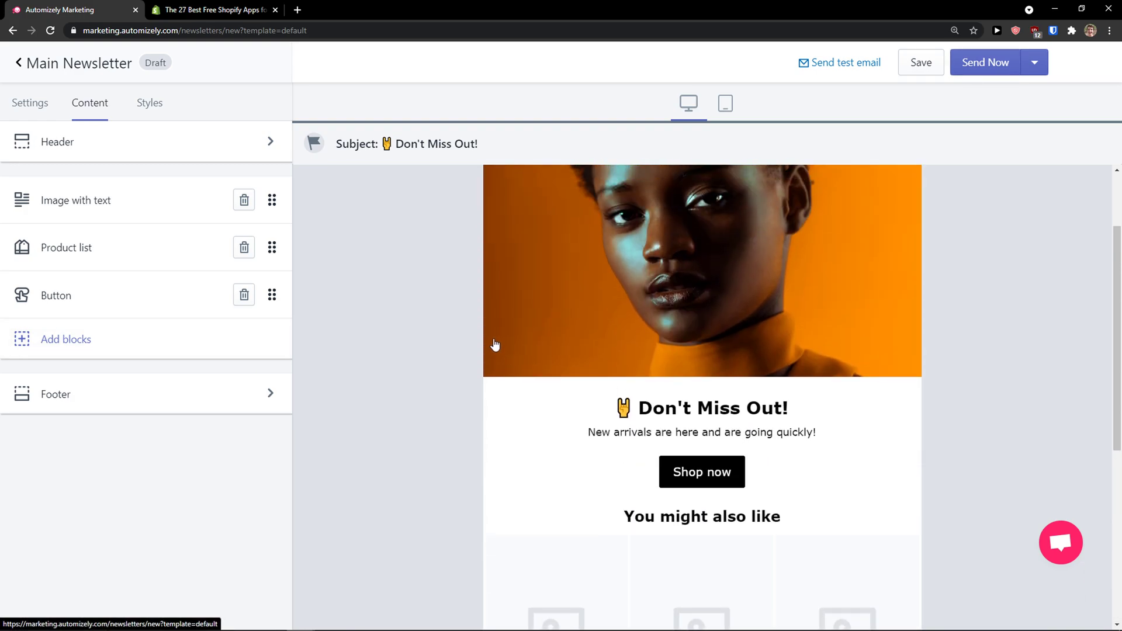
click(1034, 63)
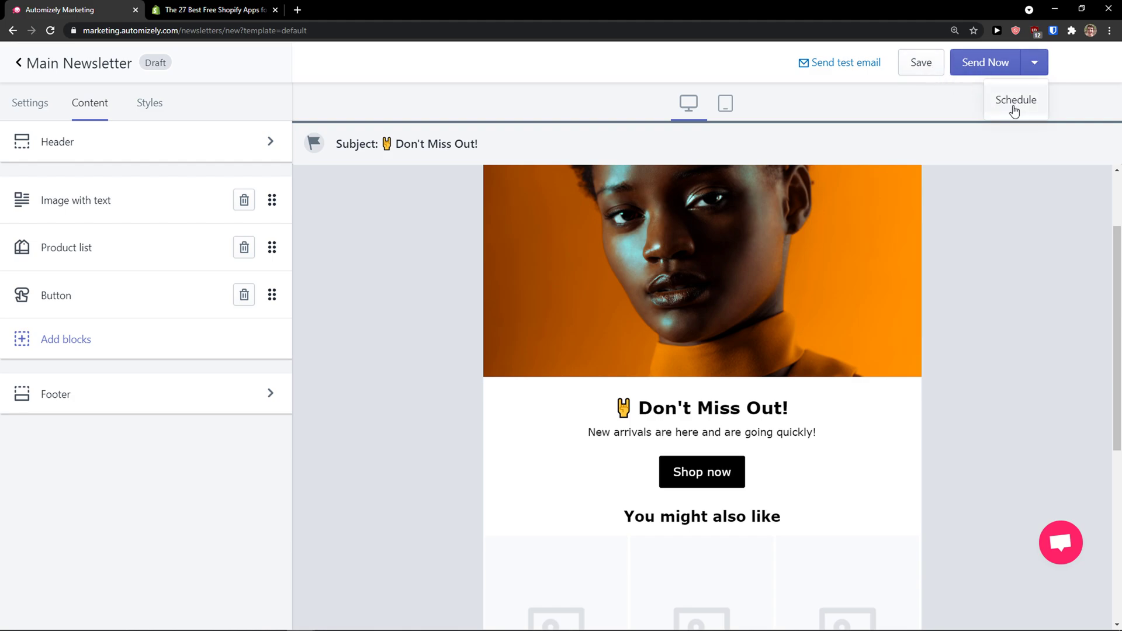
Step: Review the email's Styles, keeping Verdana as the font
click(151, 109)
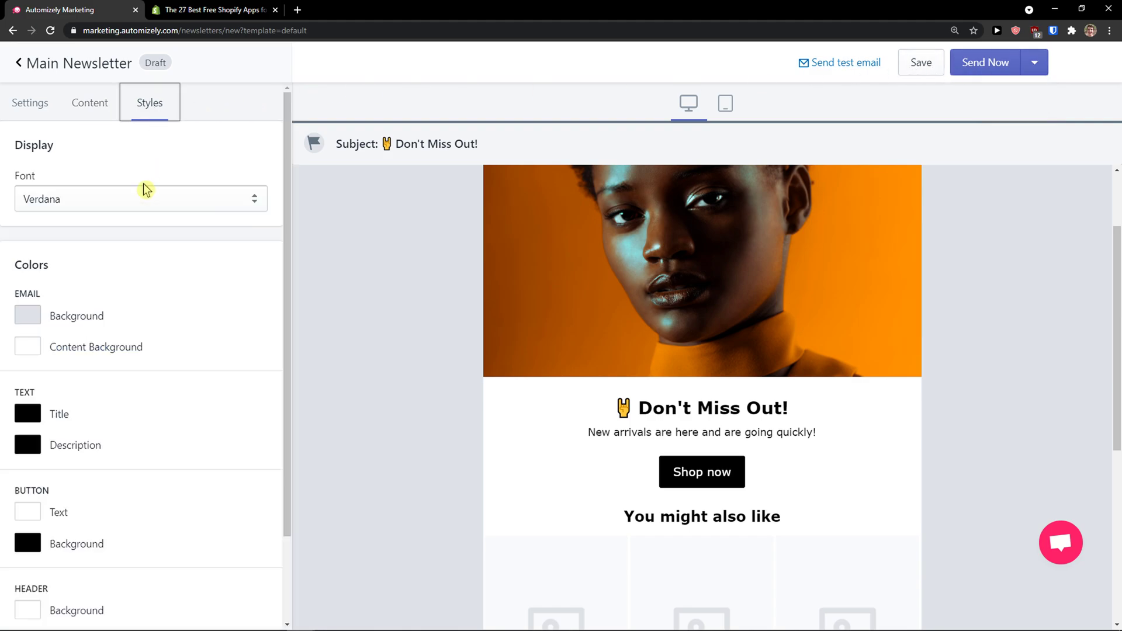
scroll(146, 189, down, 2)
scroll(188, 211, up, 2)
click(163, 205)
click(166, 208)
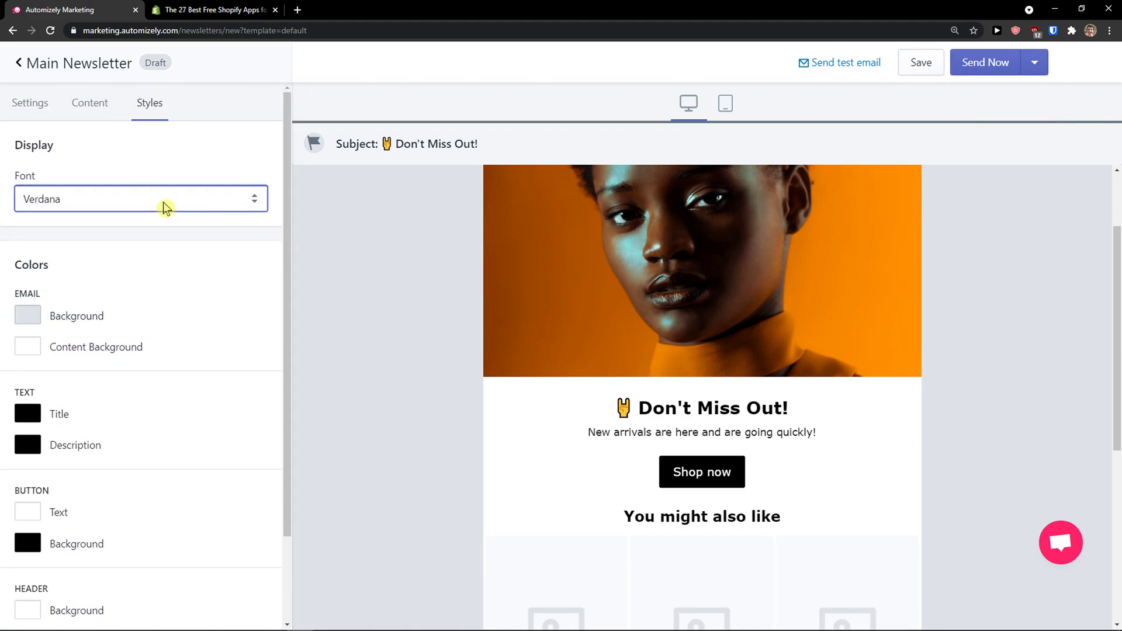
scroll(159, 251, down, 2)
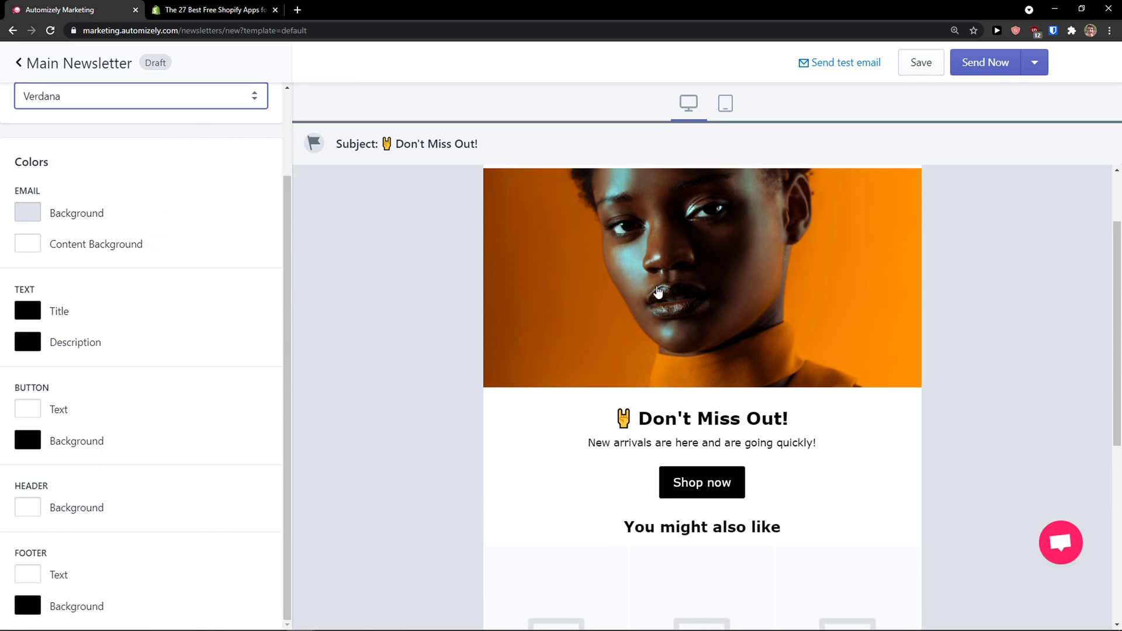
scroll(658, 291, up, 2)
Step: Return to the newsletter editor and save the Main Newsletter draft
click(517, 303)
click(87, 9)
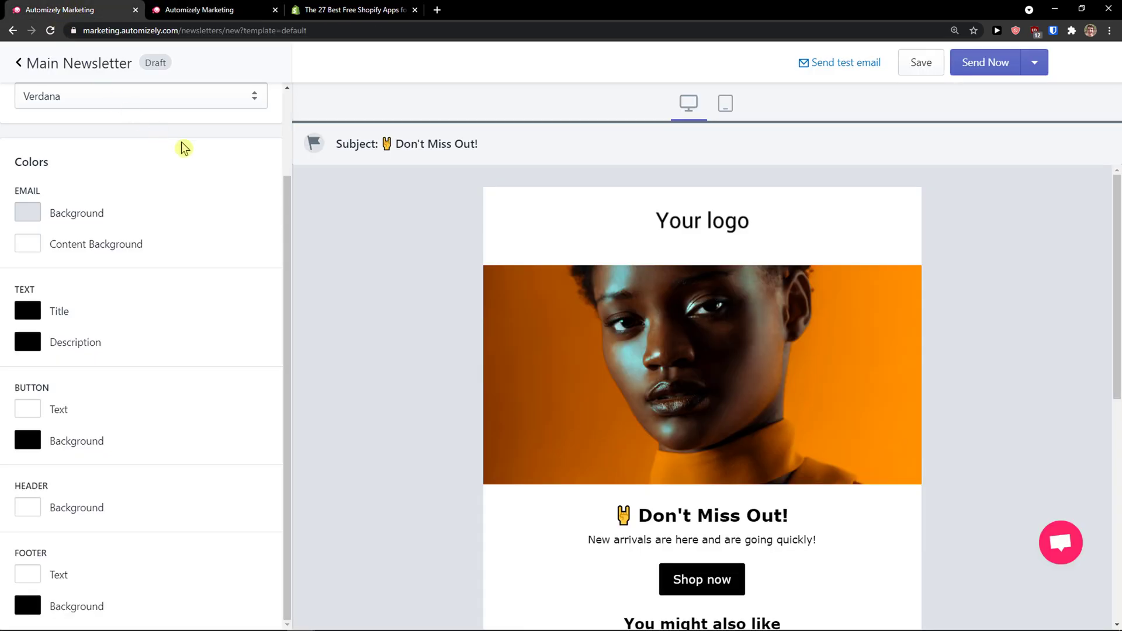
click(919, 63)
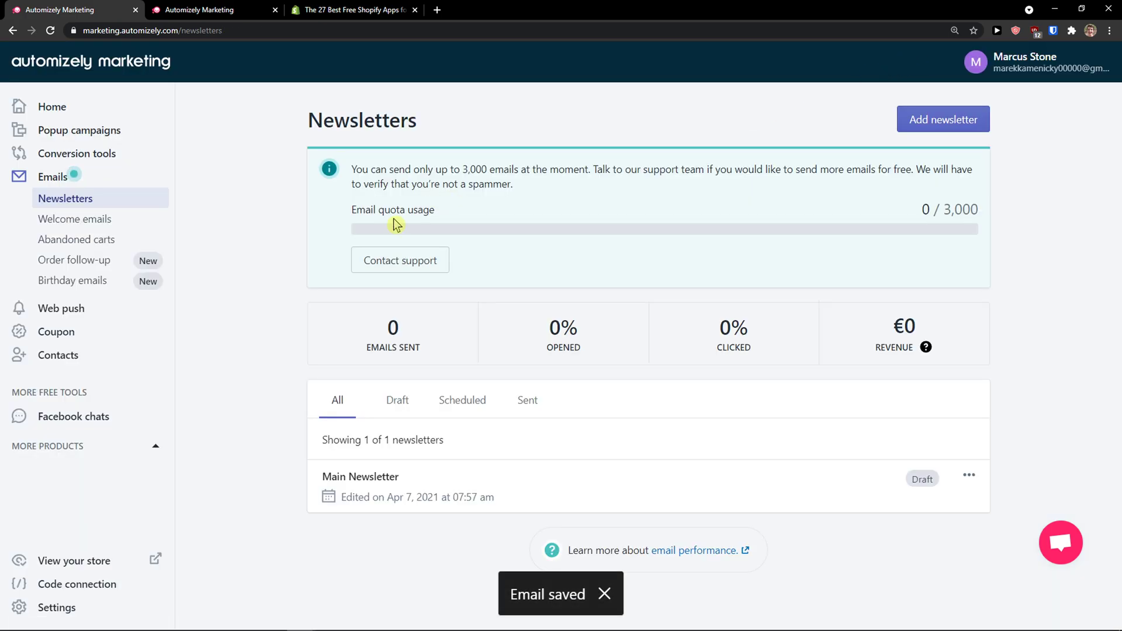
Step: Review the welcome email automations and the 20-minute abandoned cart reminder email
click(131, 221)
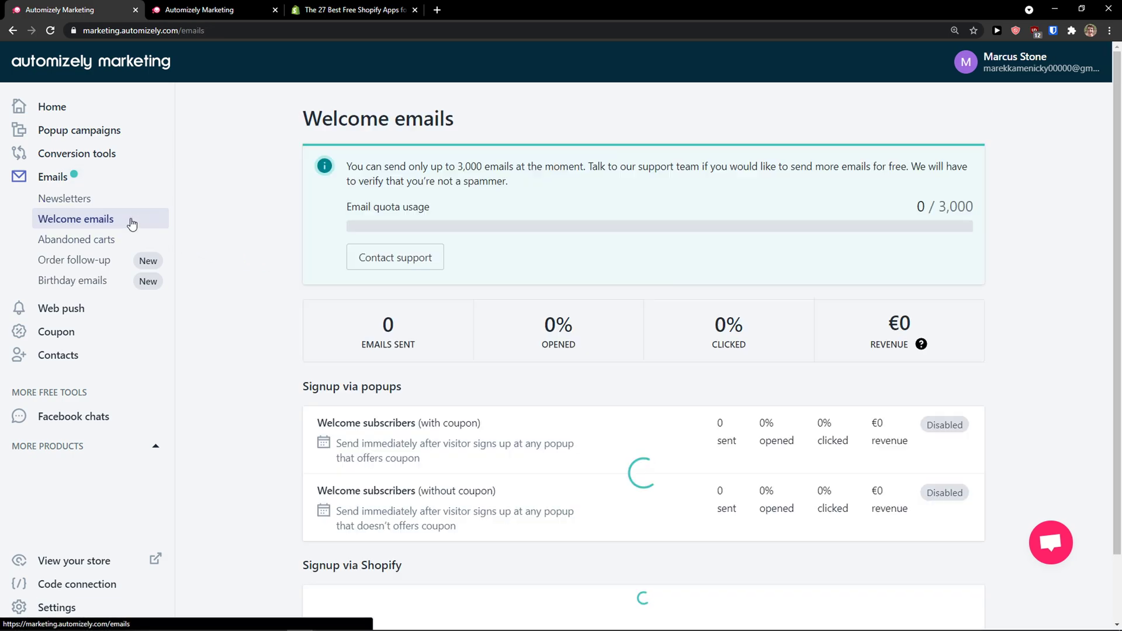
scroll(289, 237, down, 2)
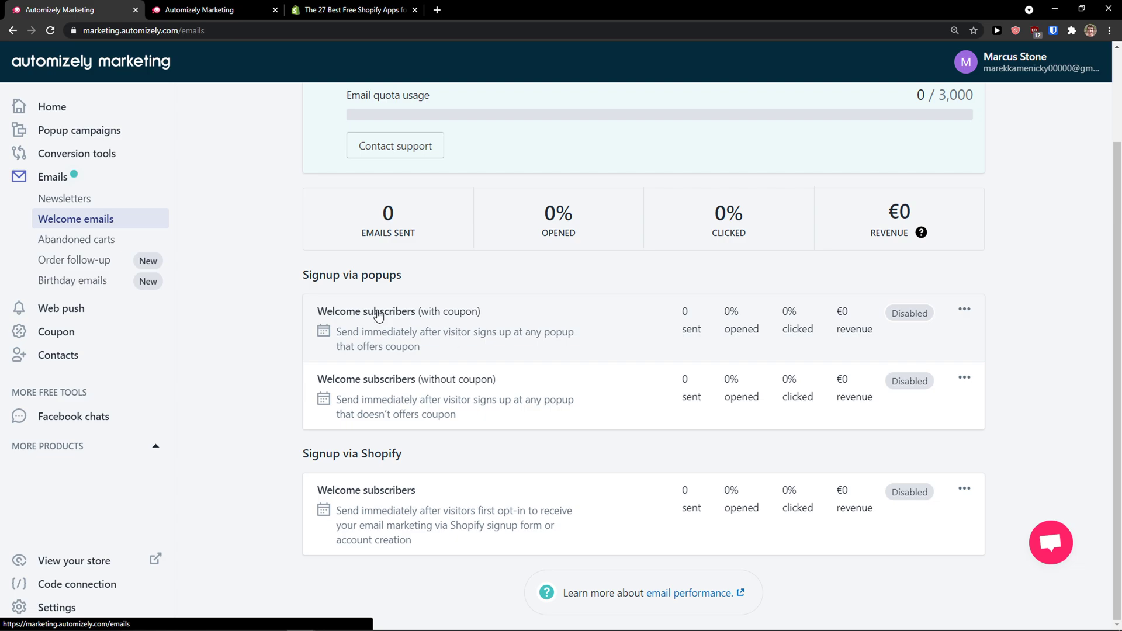
click(96, 240)
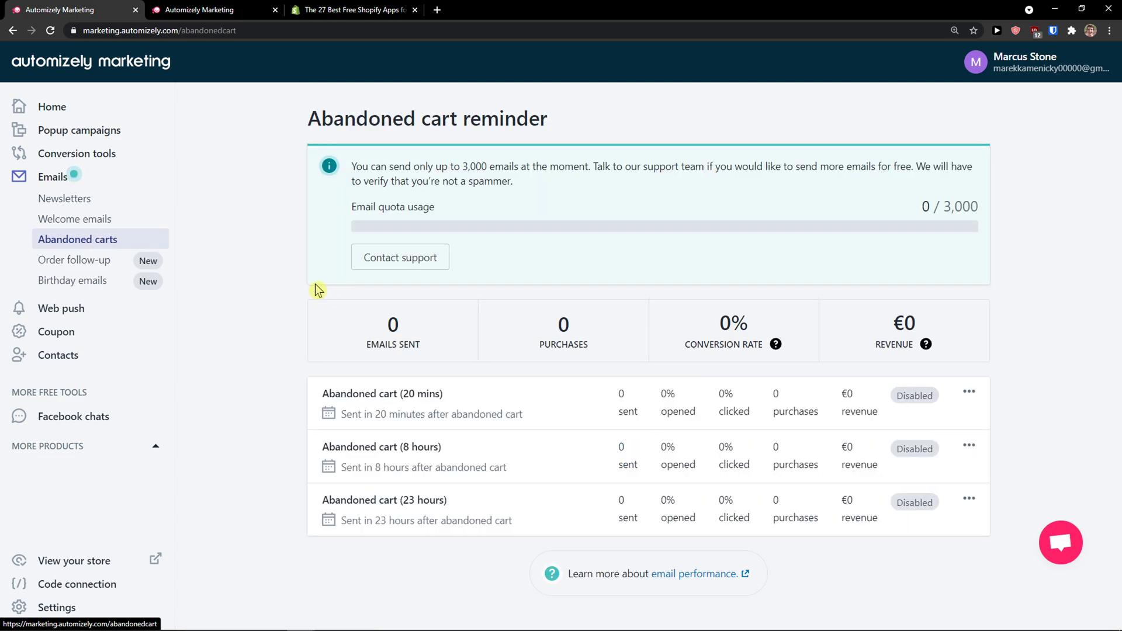
click(528, 402)
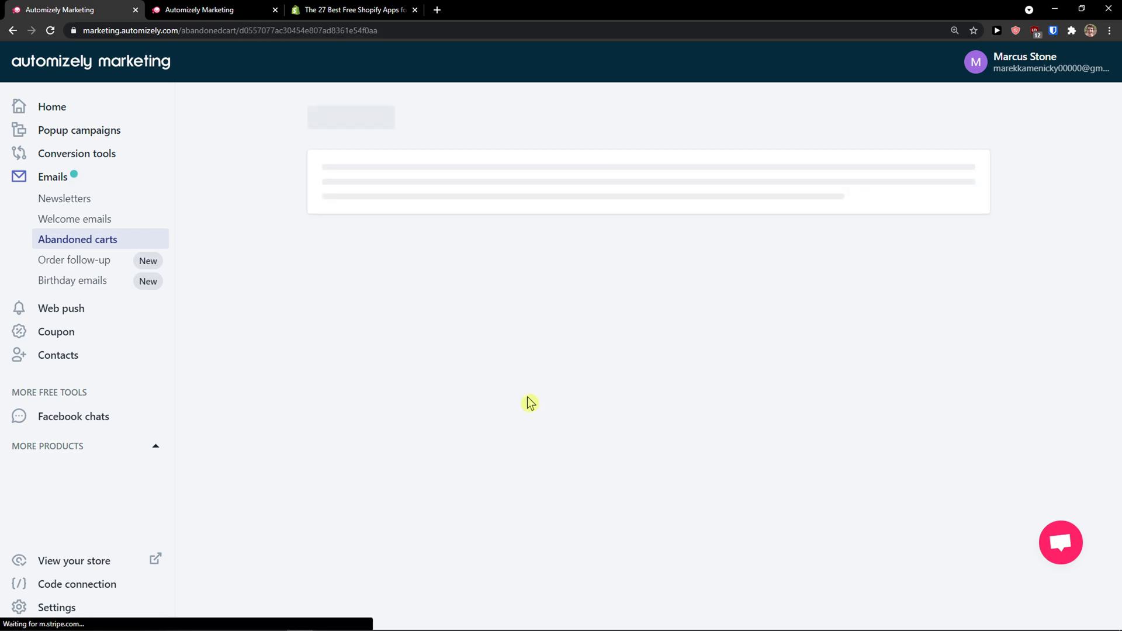
scroll(224, 351, down, 4)
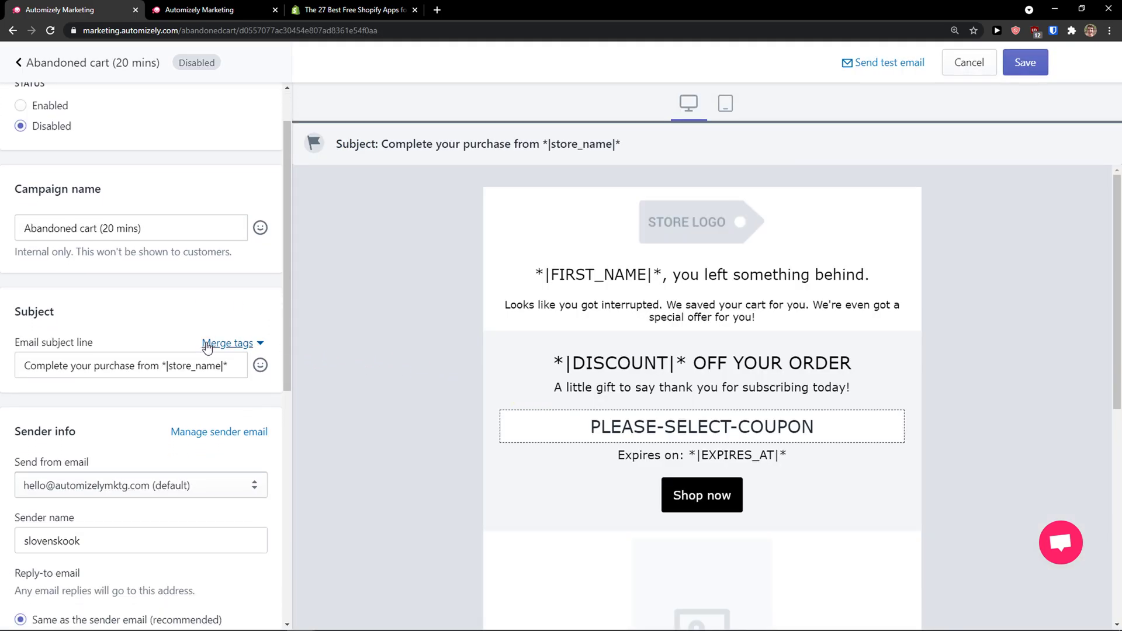
scroll(207, 349, down, 4)
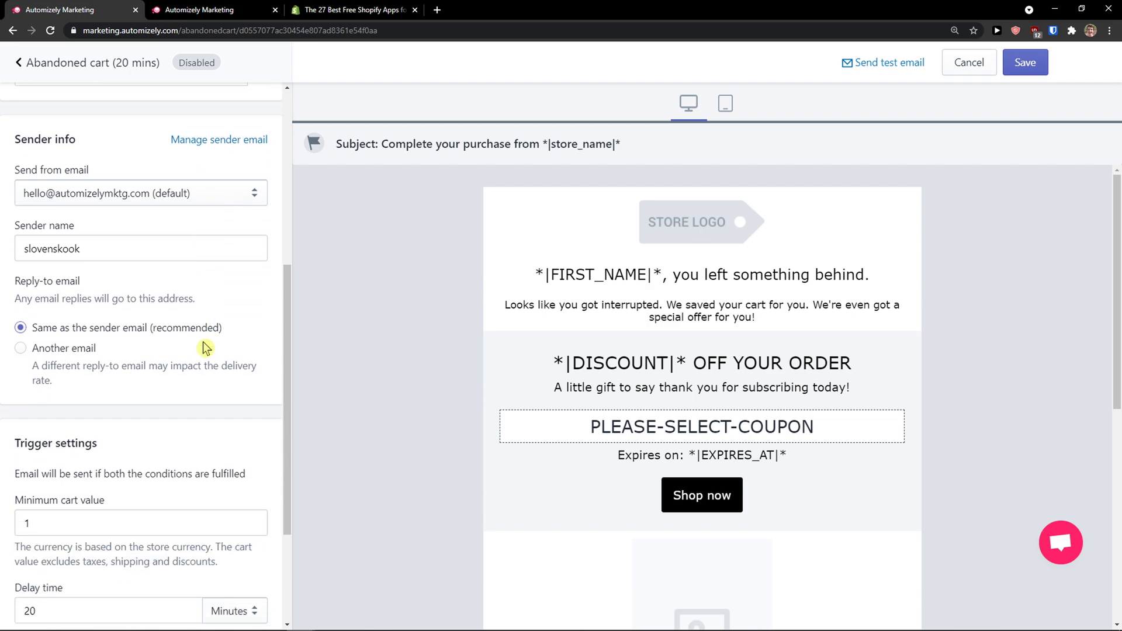
click(12, 30)
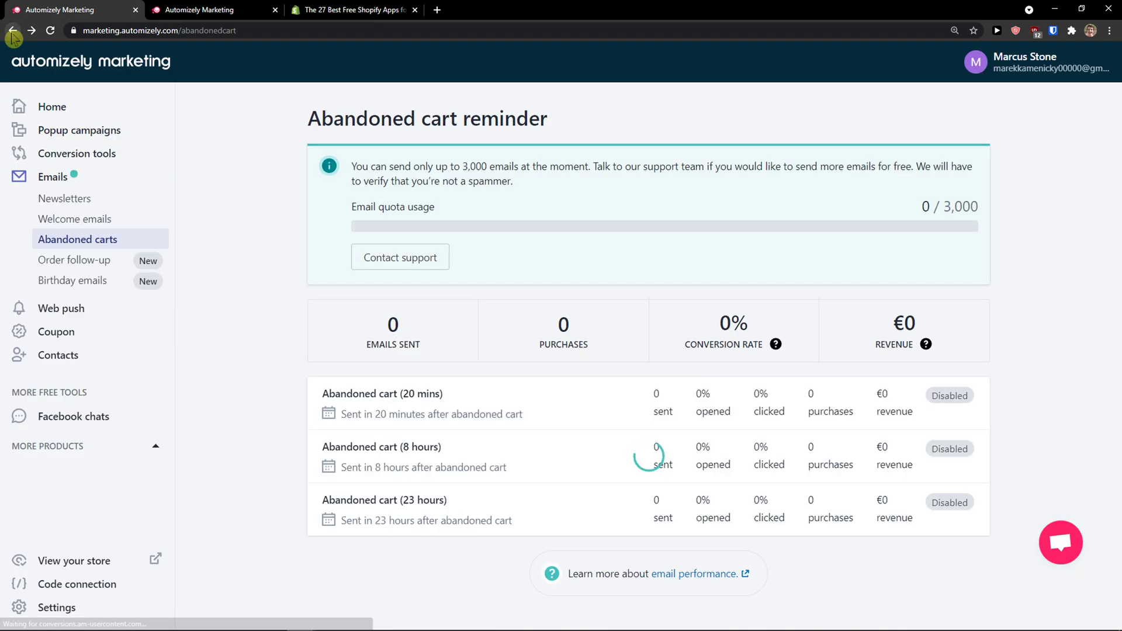
Step: Look over the web push campaigns, then start a new coupon from the Coupons page
click(83, 307)
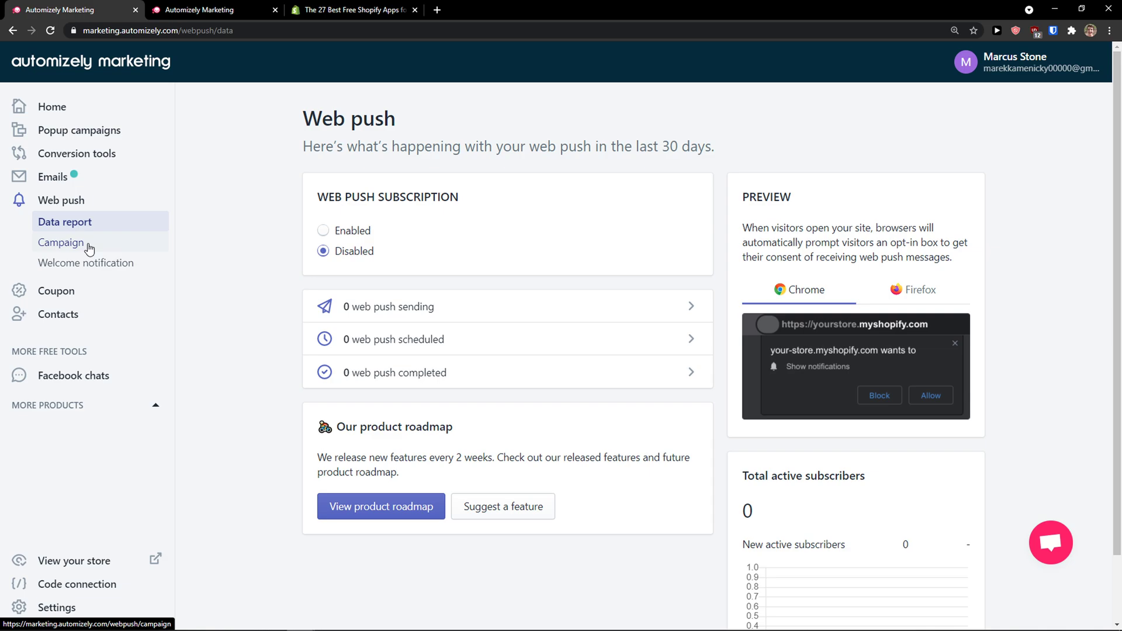
click(88, 249)
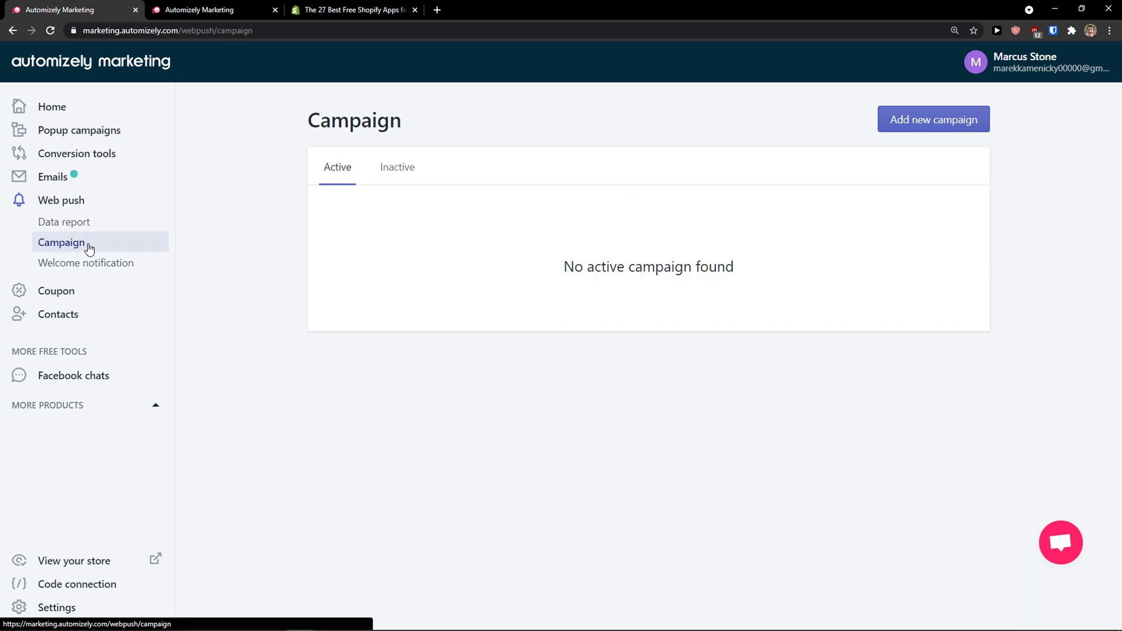
click(69, 289)
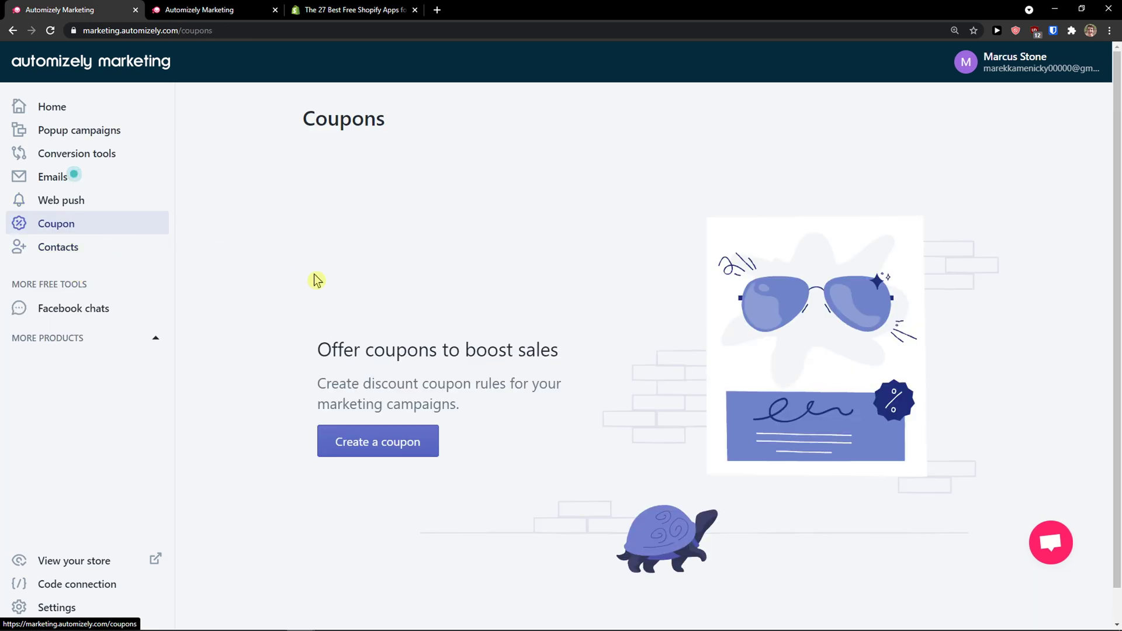
scroll(316, 281, down, 1)
click(381, 412)
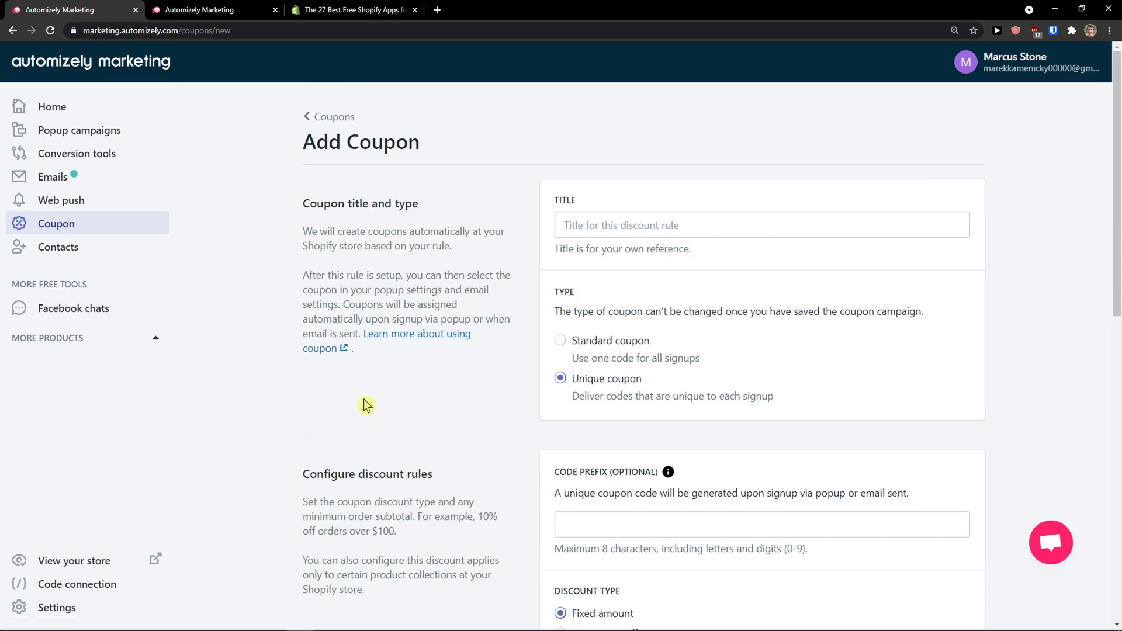
Step: Title the new coupon 'SUMMER COLLECTION'
scroll(368, 379, down, 3)
scroll(379, 333, up, 3)
click(618, 229)
text(SUMMER COLLE)
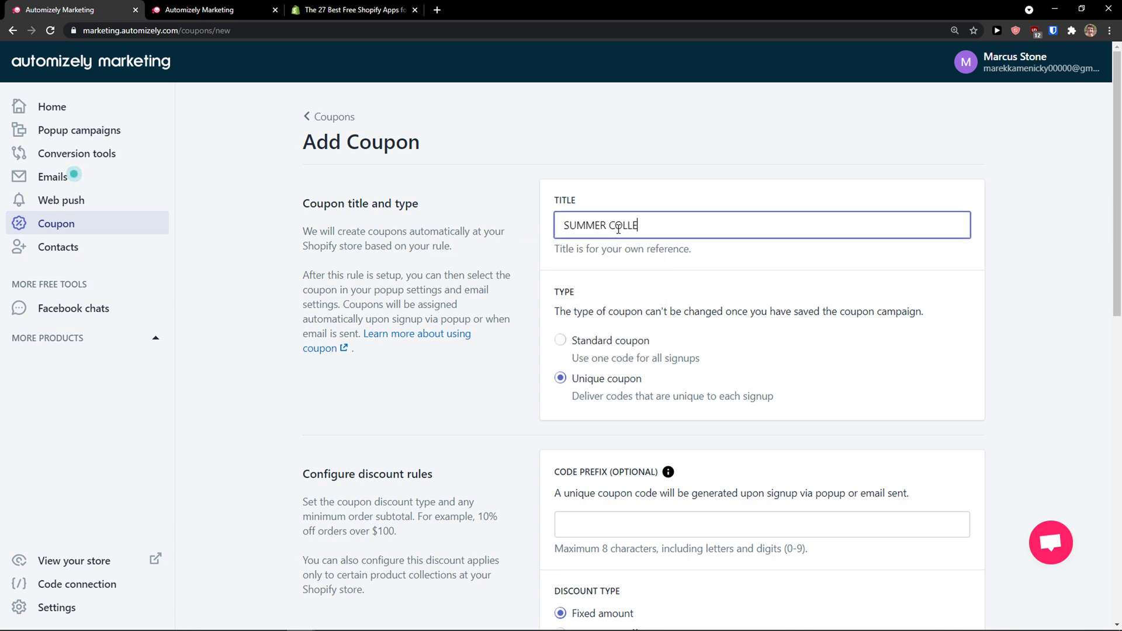
text(CTION)
Step: Enter SUMMER11 as the coupon's code prefix
scroll(564, 257, down, 4)
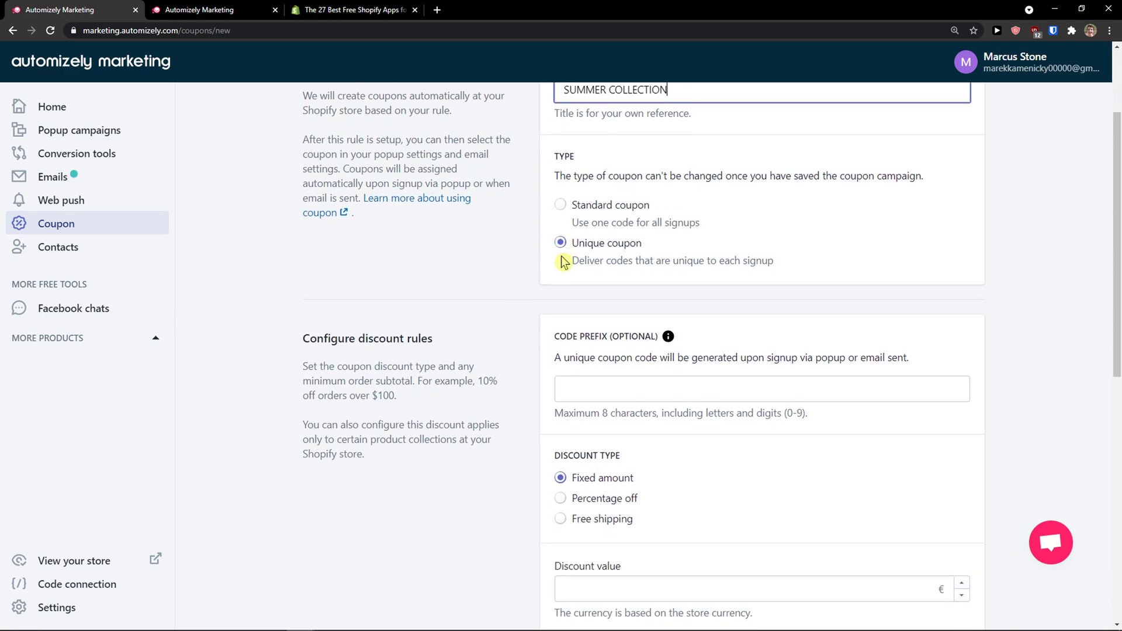
drag(305, 257, 580, 294)
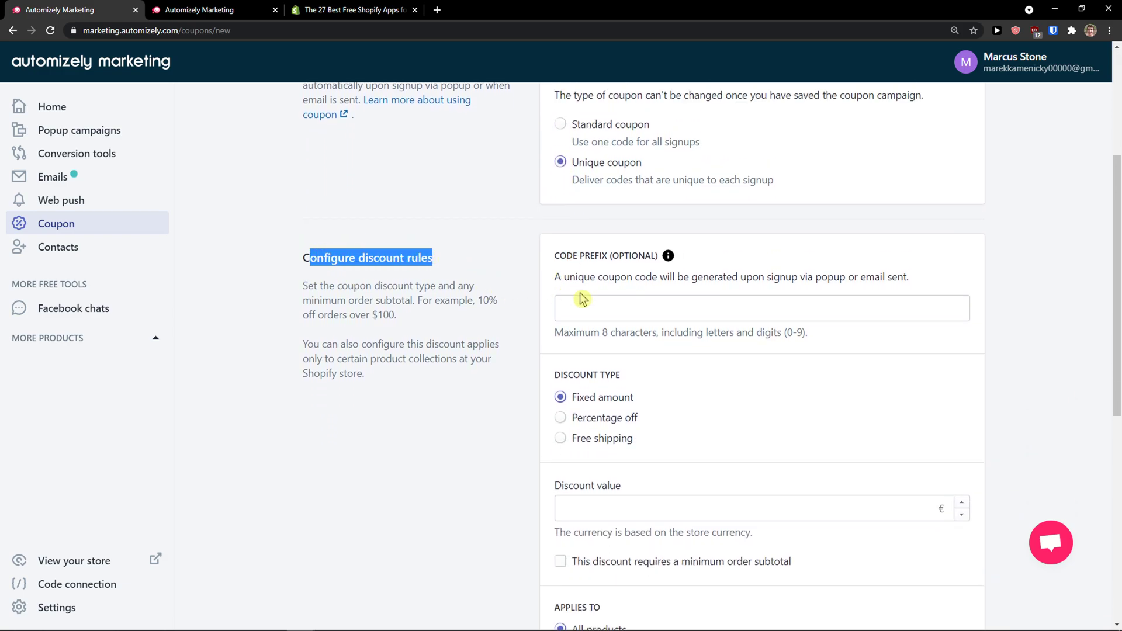
click(580, 296)
scroll(523, 310, down, 1)
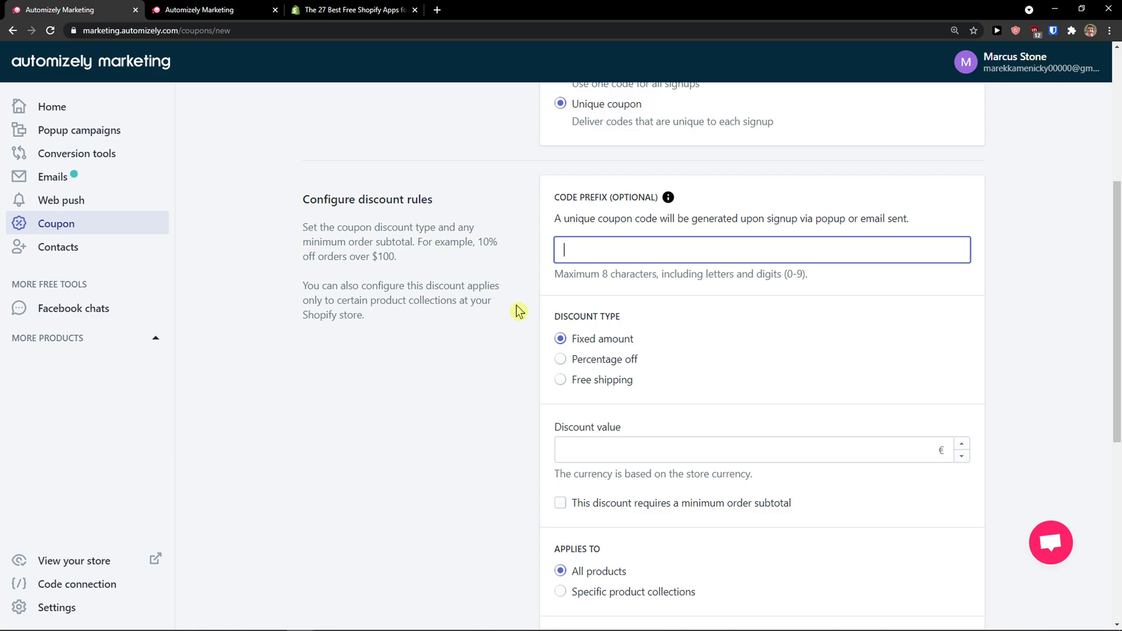
scroll(517, 310, up, 2)
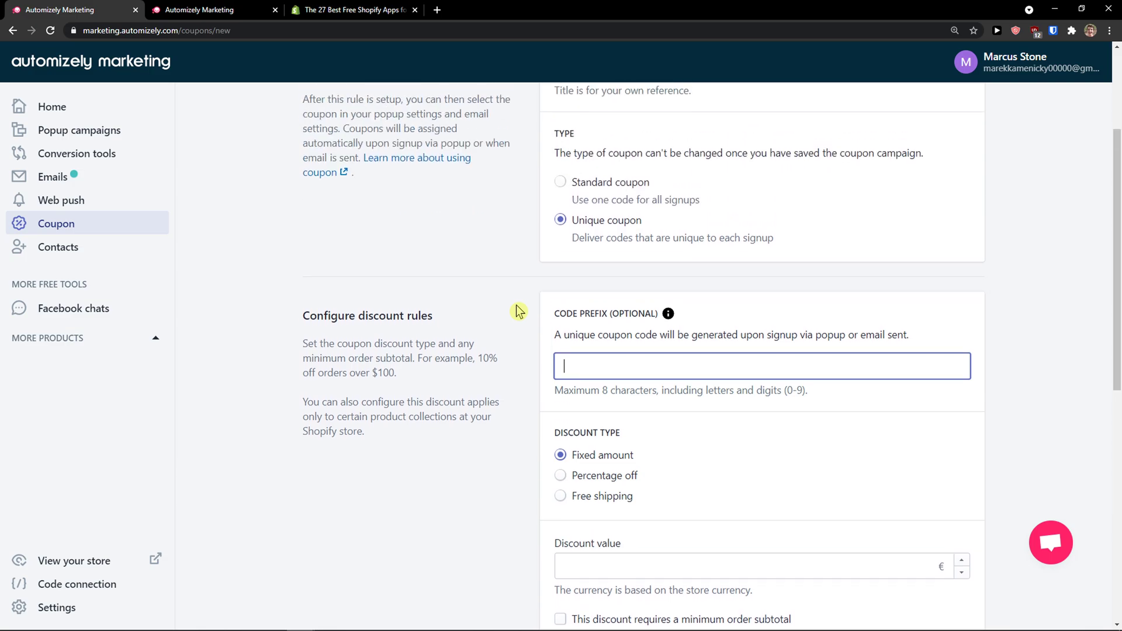
text(SUMMER11)
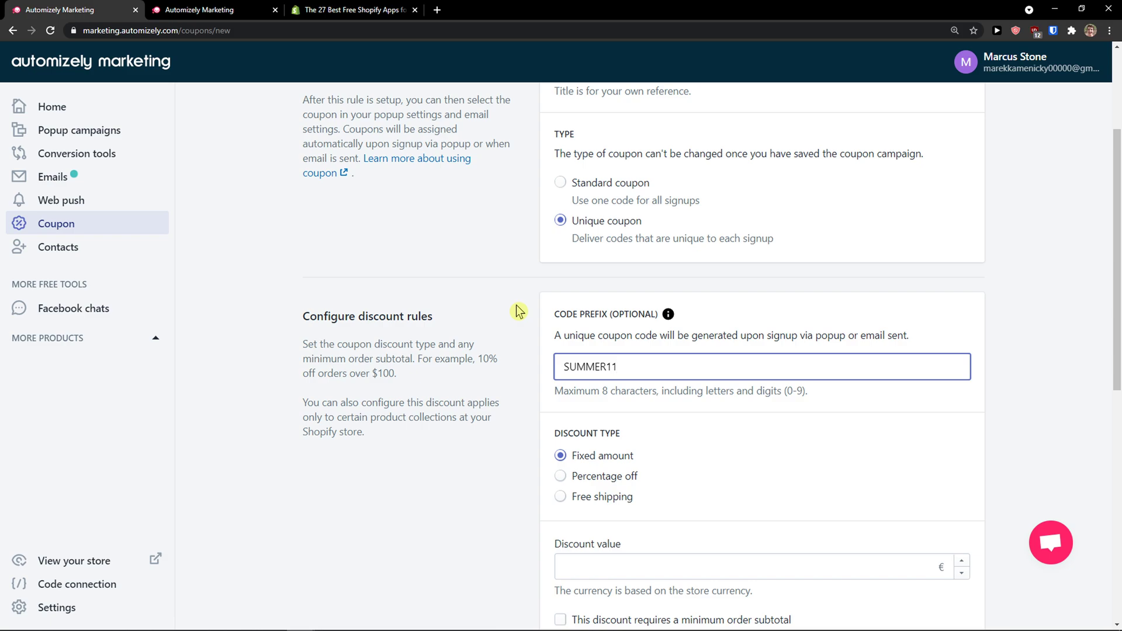
scroll(517, 310, down, 1)
scroll(529, 347, down, 1)
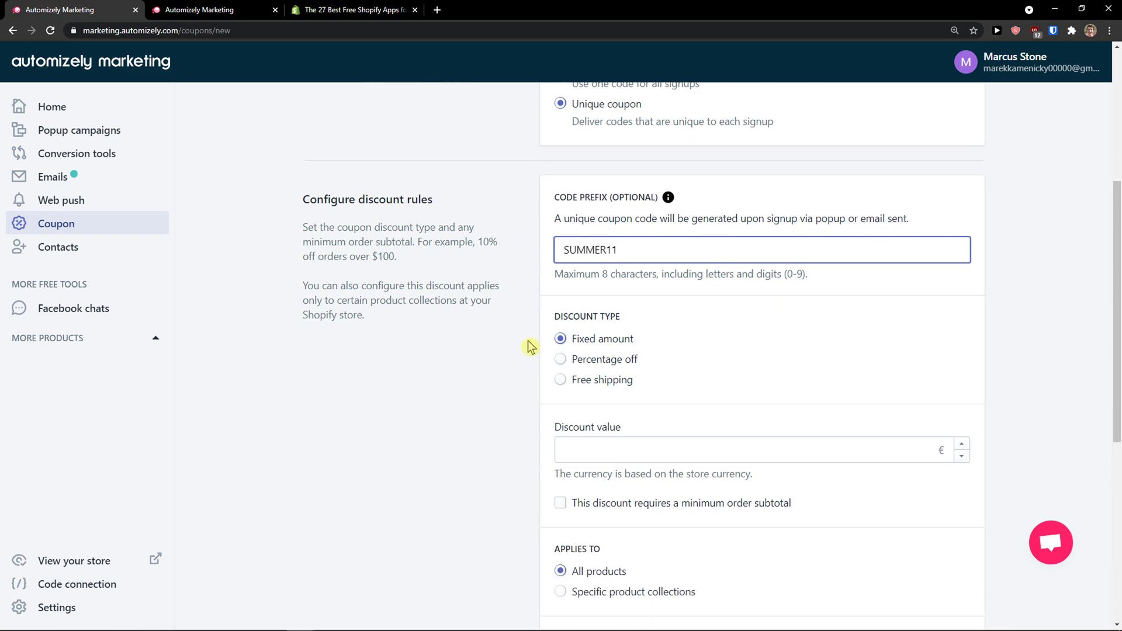
Step: Make the coupon a free-shipping discount and rename its title to 'SummerColl'
click(559, 381)
scroll(531, 391, up, 5)
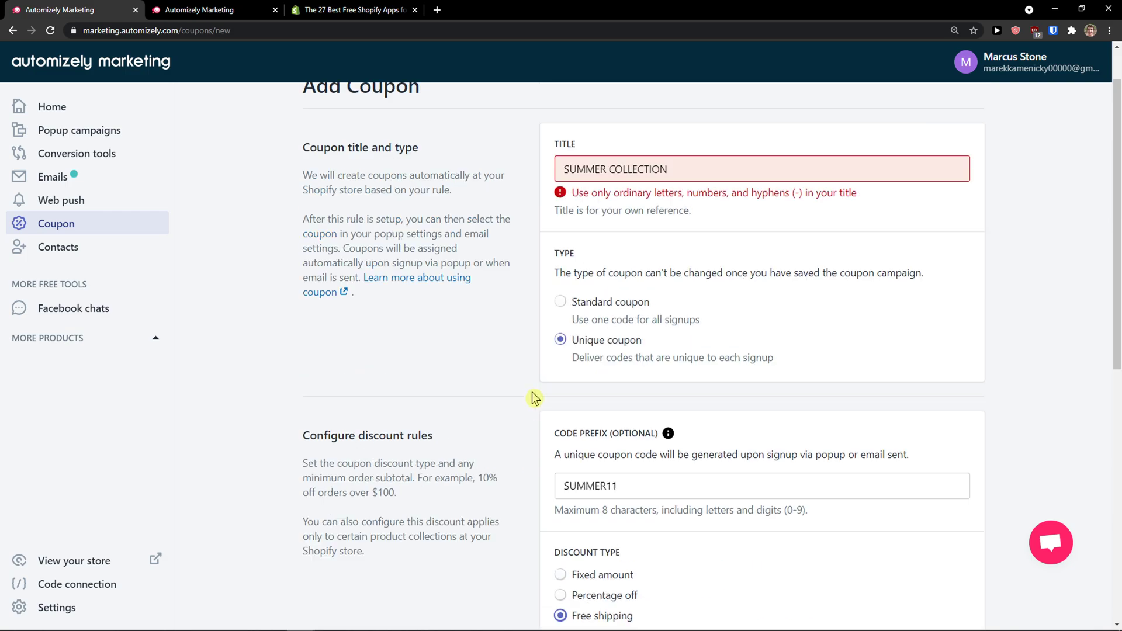
triple_click(641, 225)
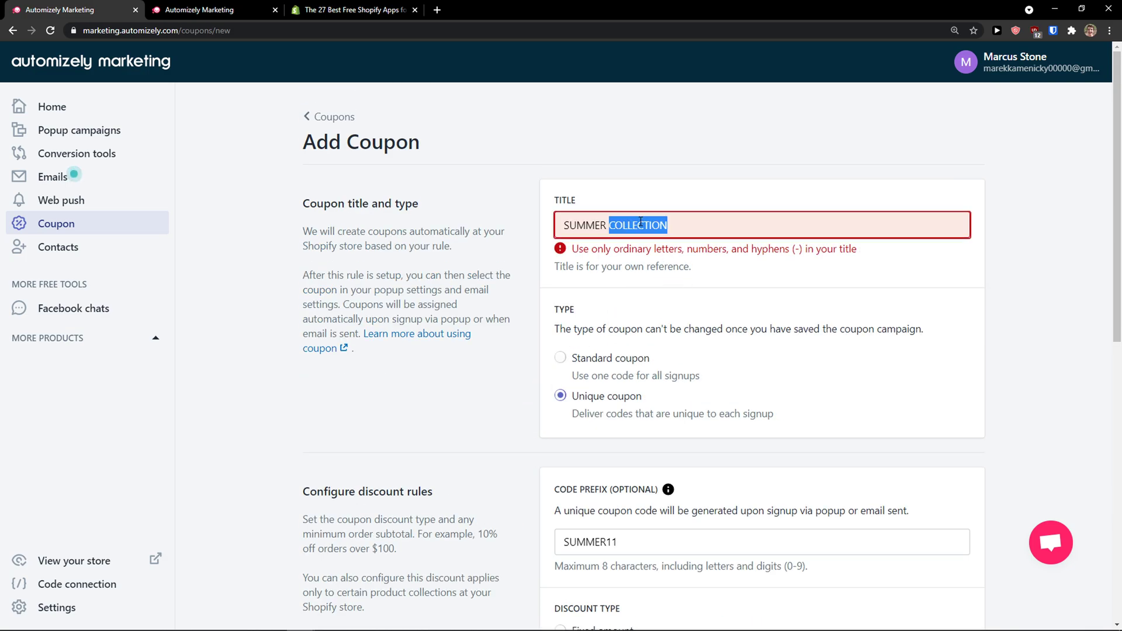
text(Summe)
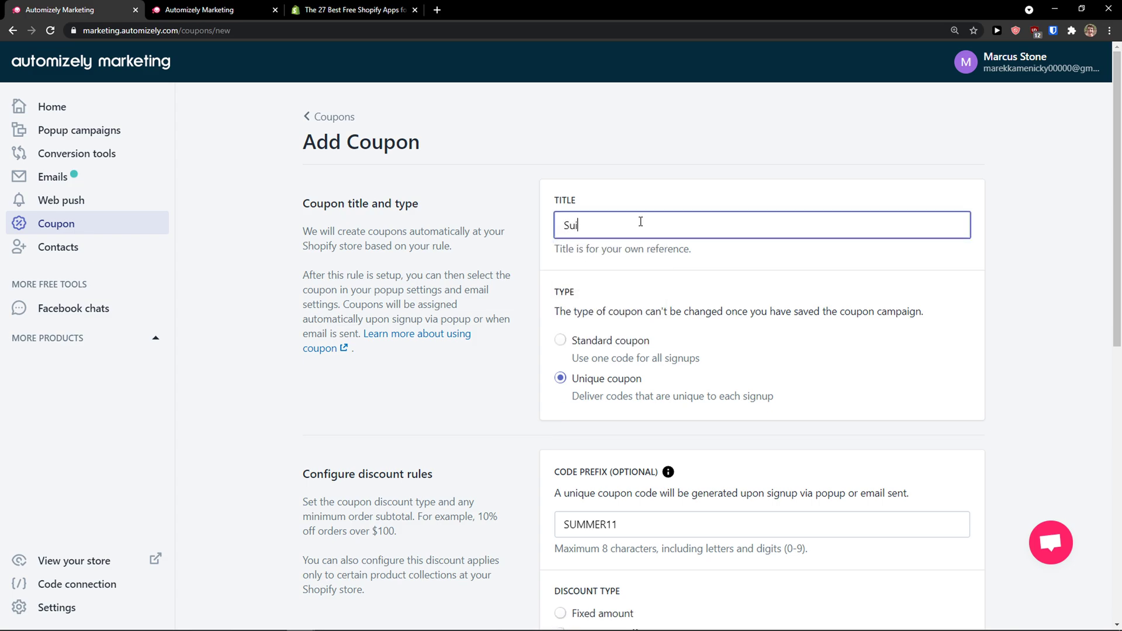
text(rCp)
text(ll)
key(Tab)
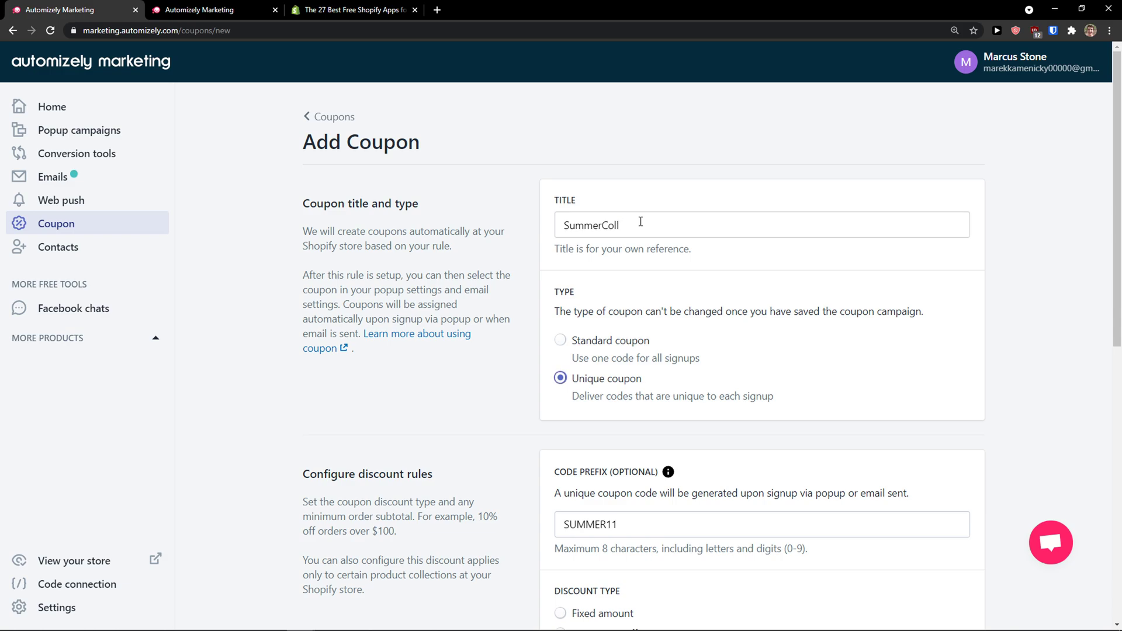
Step: Confirm the 2021-04-07 start date with no expiration and save the SummerColl coupon
scroll(584, 233, down, 8)
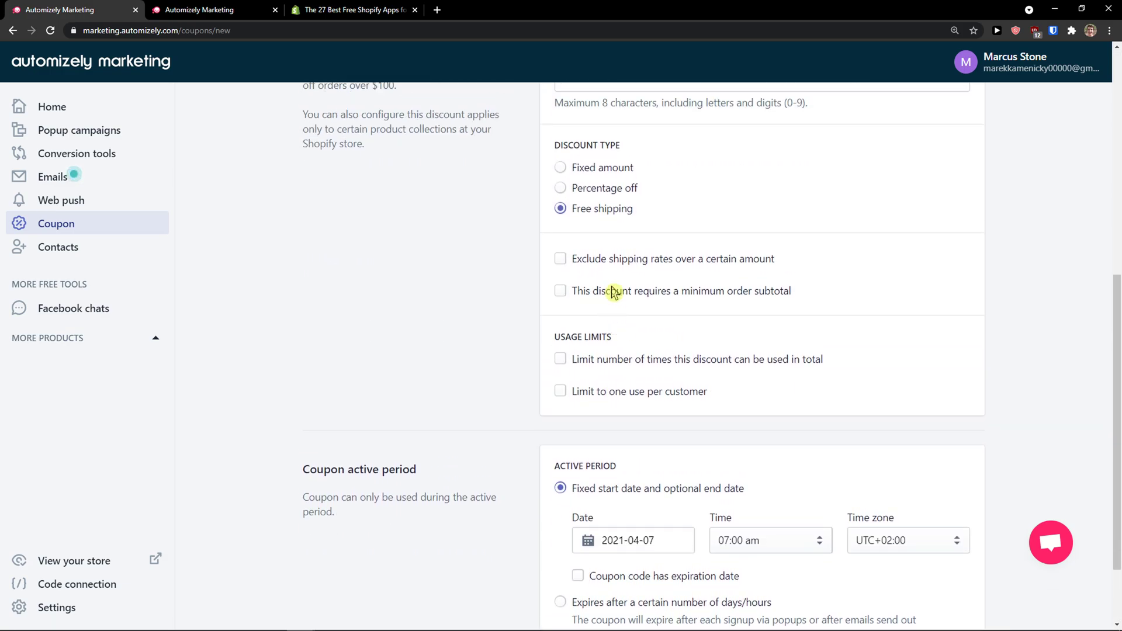
scroll(611, 290, up, 1)
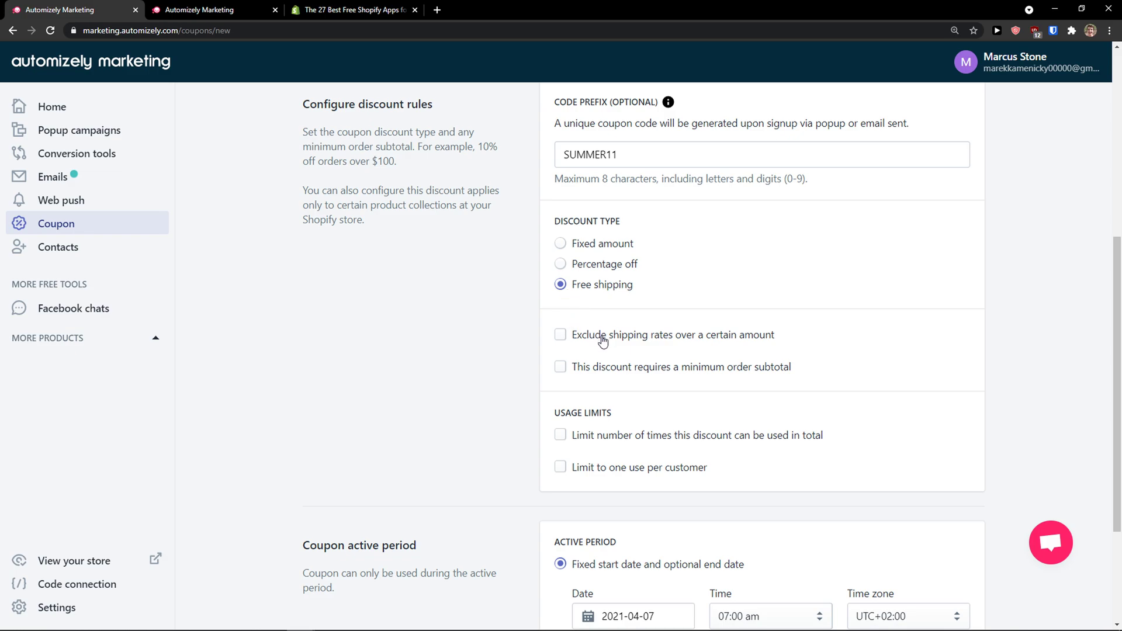
scroll(572, 318, down, 1)
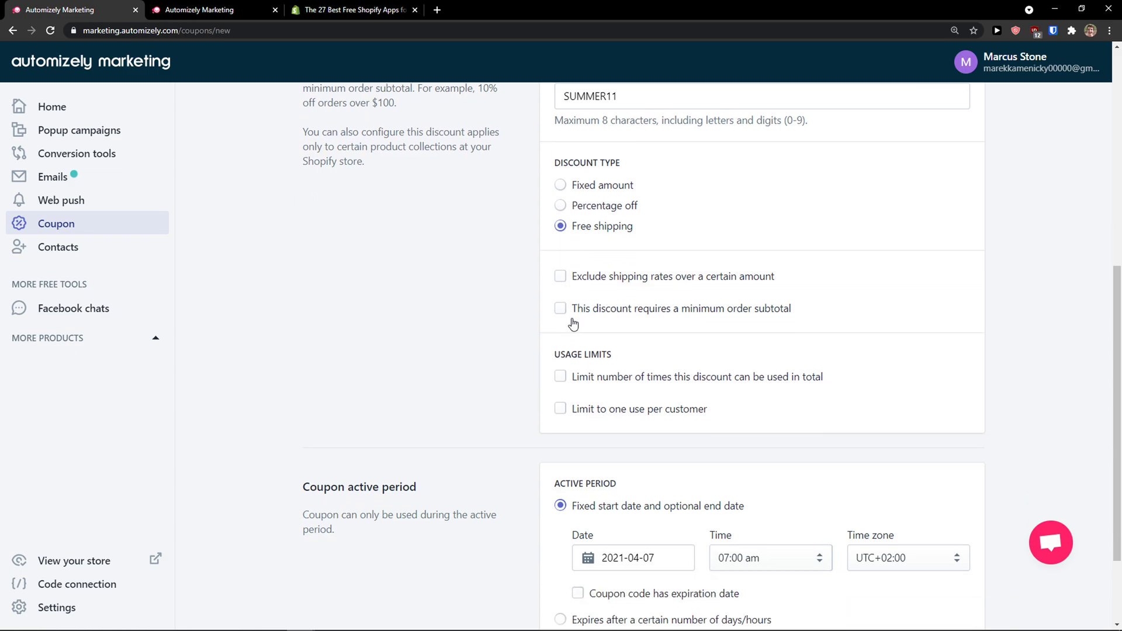
scroll(573, 323, down, 2)
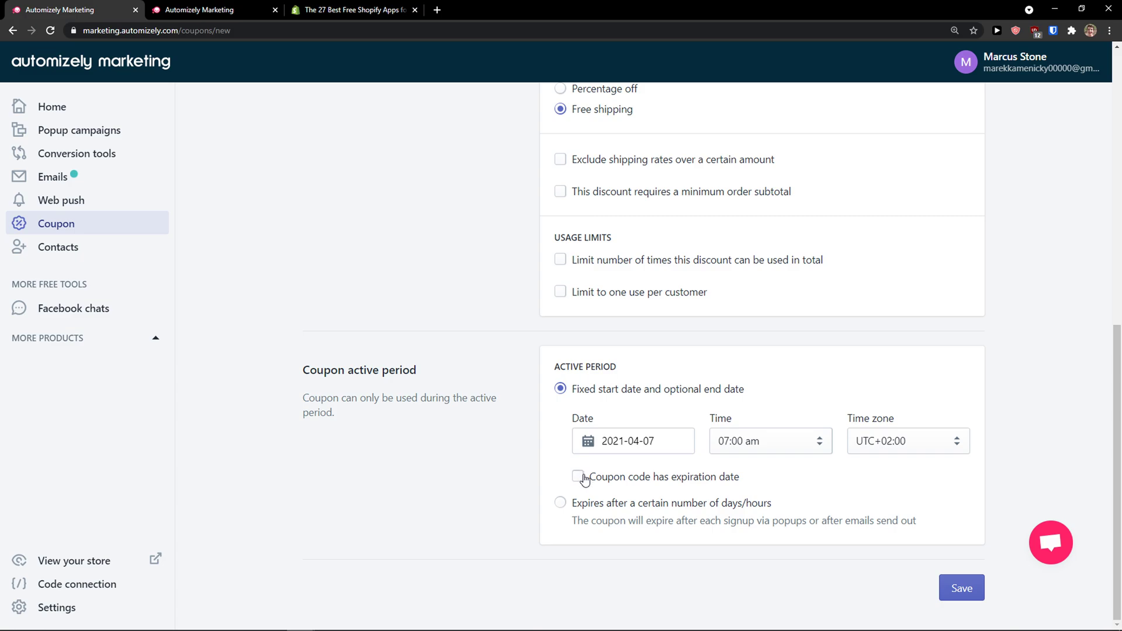
click(665, 439)
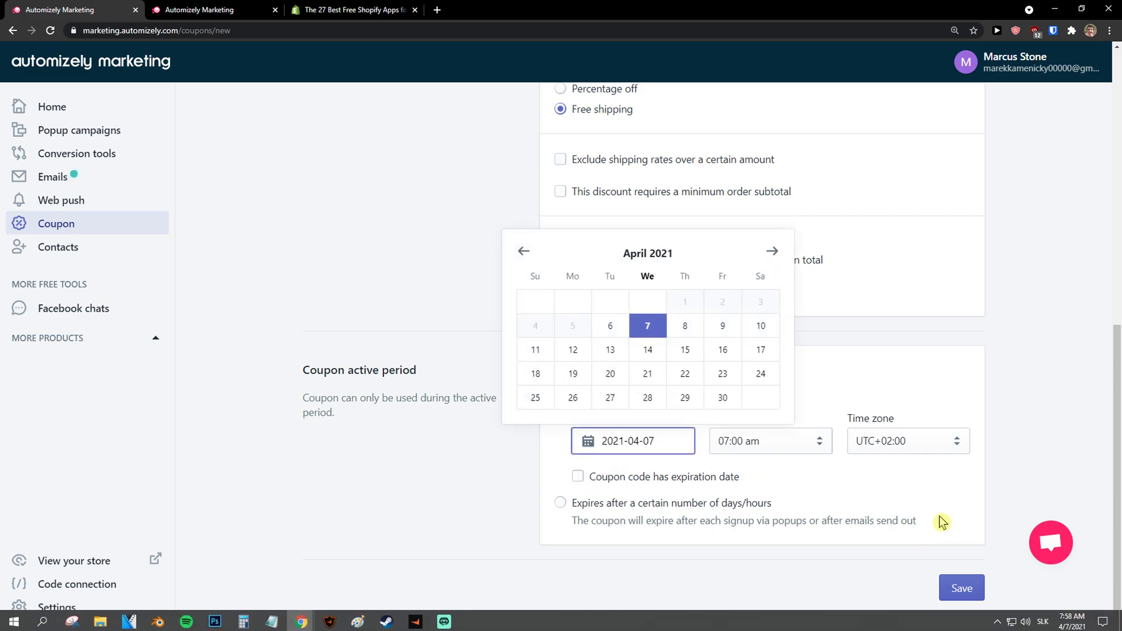
click(774, 479)
scroll(739, 484, up, 3)
scroll(738, 485, down, 3)
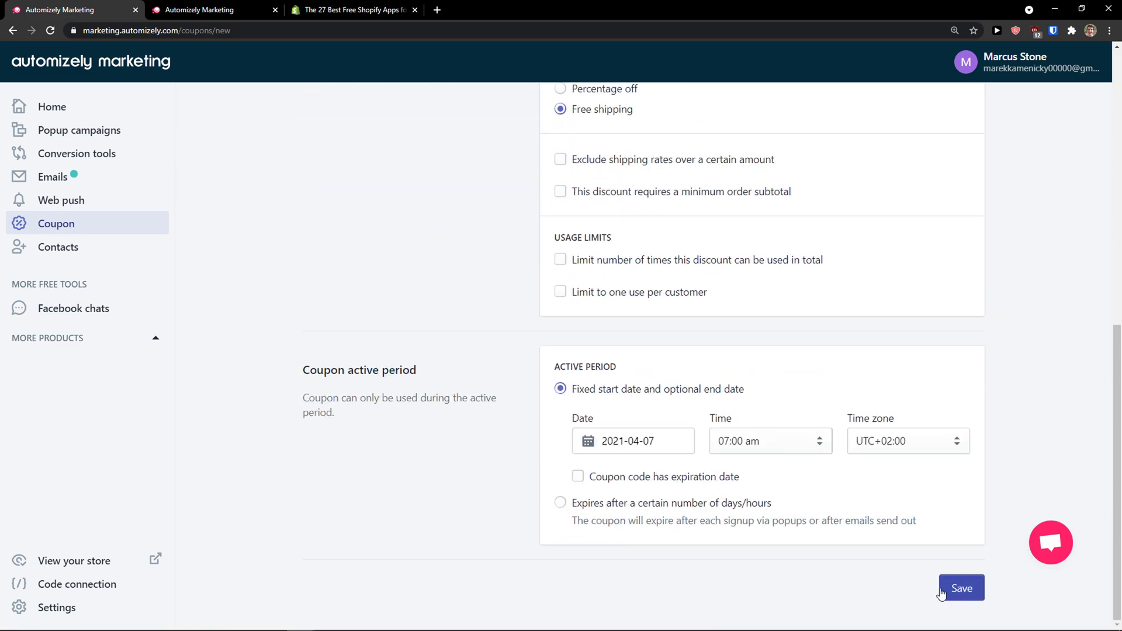
click(961, 587)
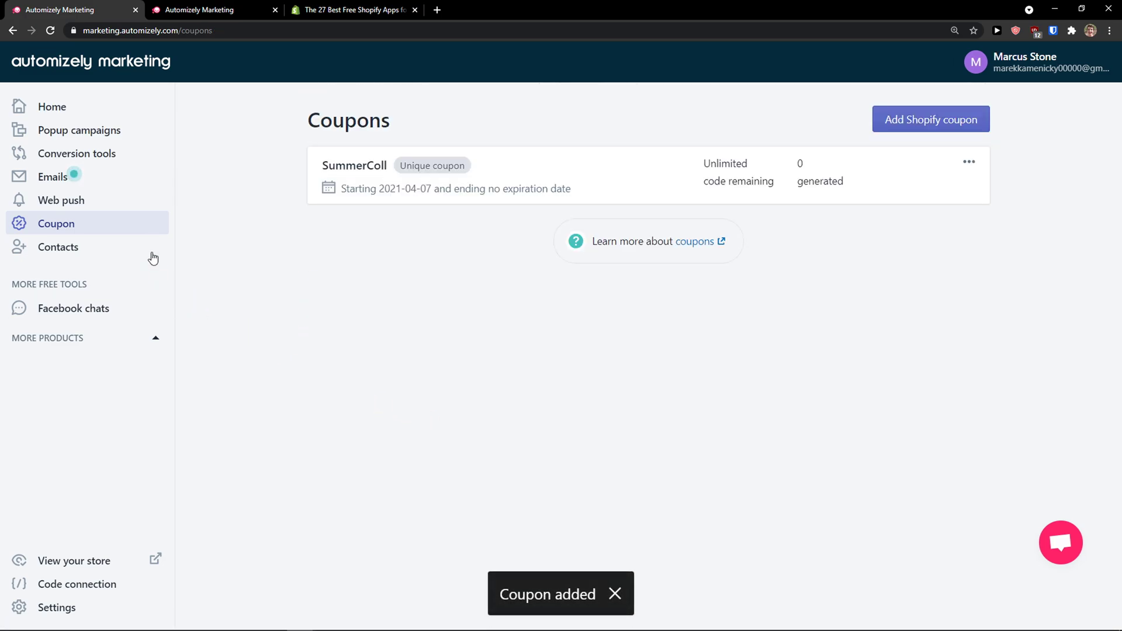
Step: Open the published Default popup in its editor, then open a blank new browser tab
click(102, 255)
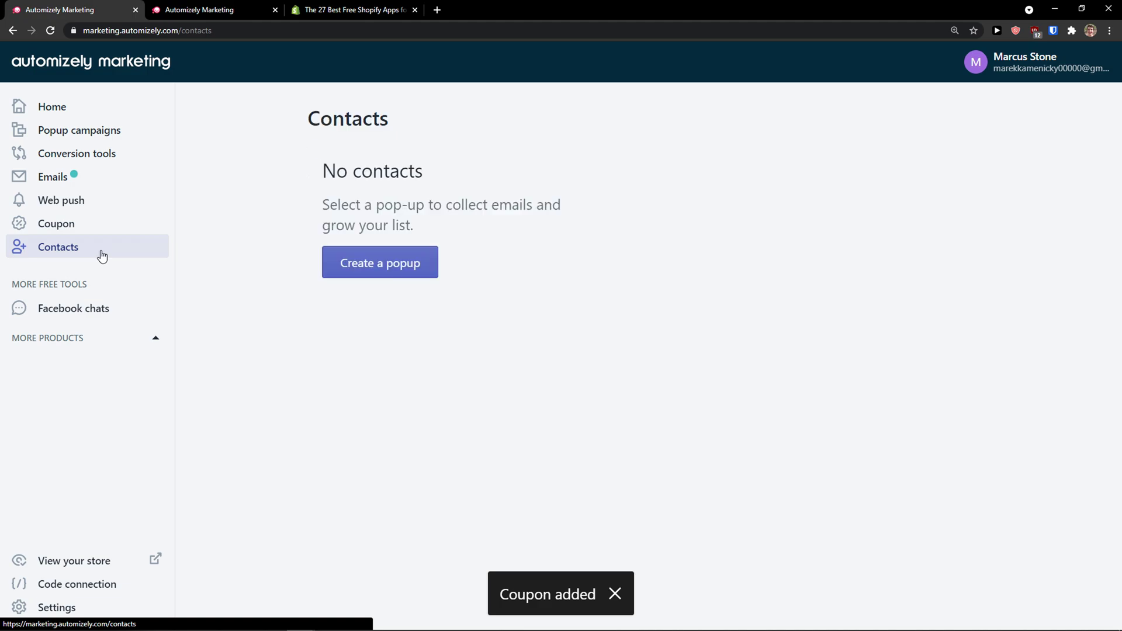
scroll(386, 280, down, 1)
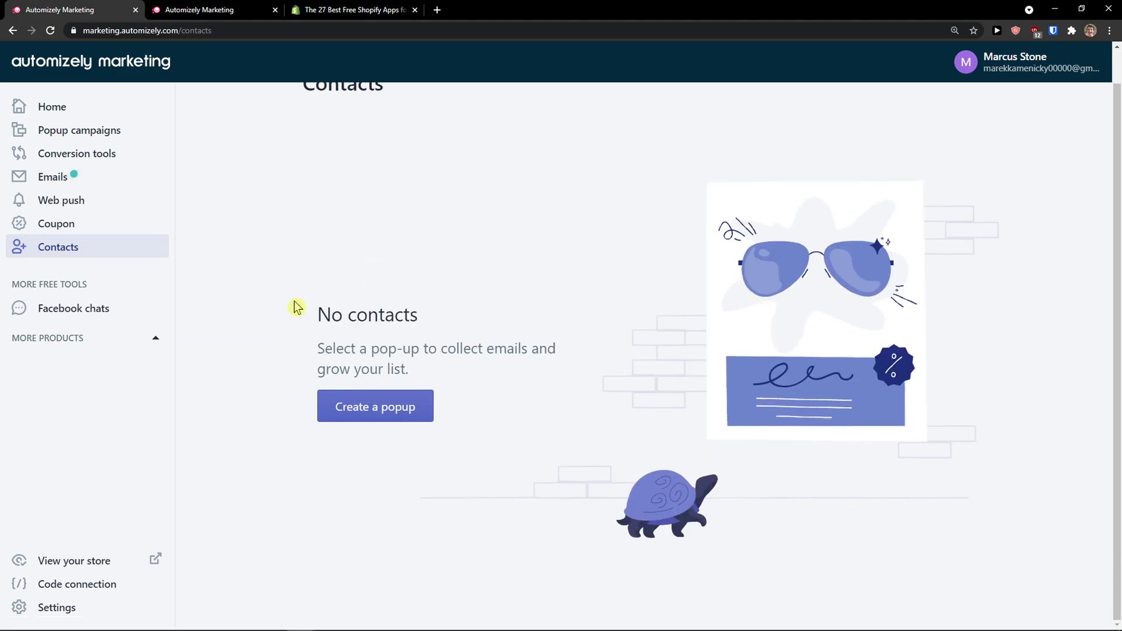
click(385, 418)
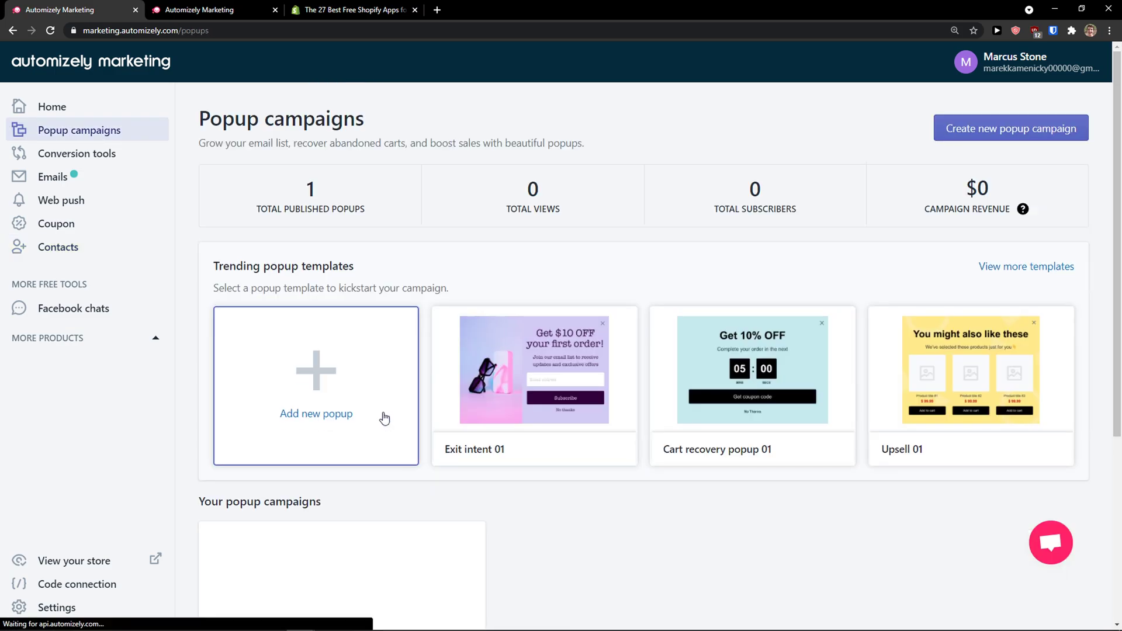
scroll(426, 321, down, 2)
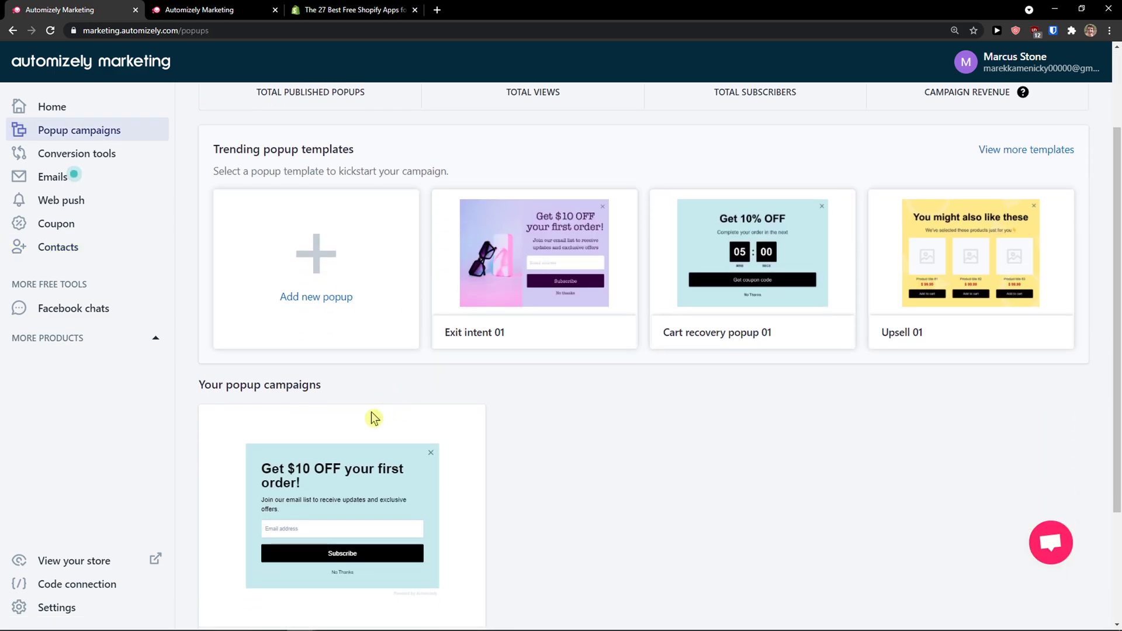
click(458, 513)
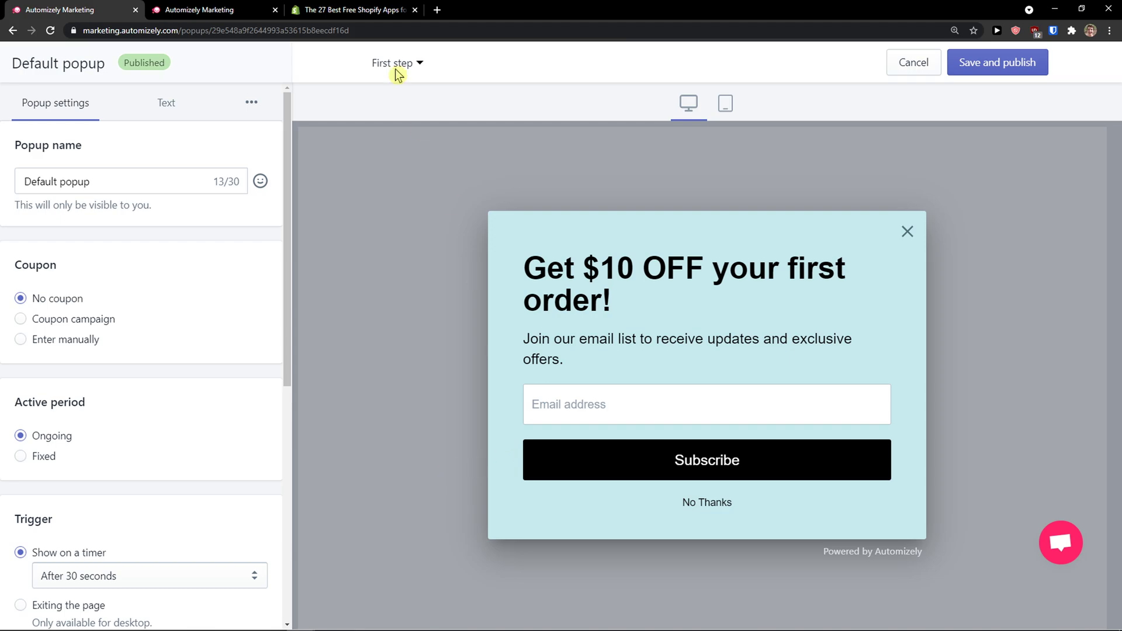
click(437, 10)
Step: Close the blank new tab to return to the Default popup editor
middle_click(476, 10)
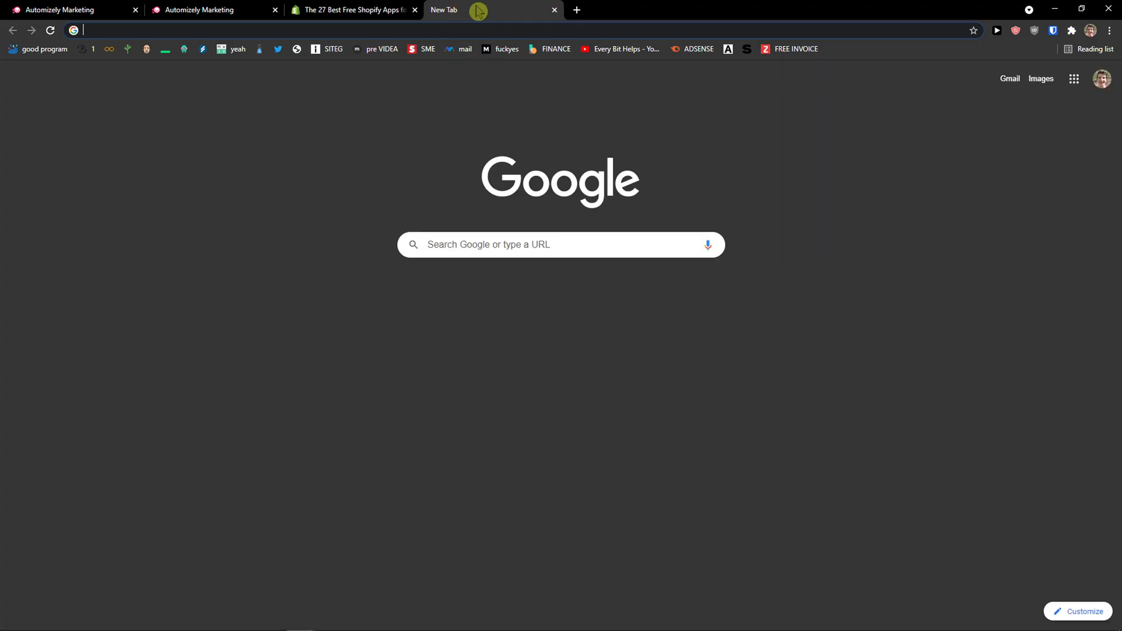